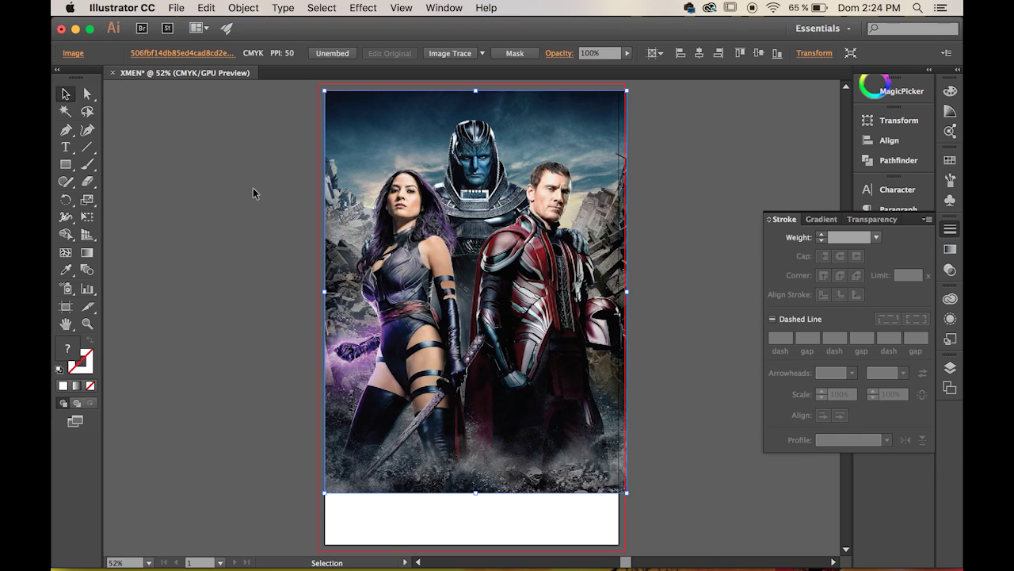
Step: Collapse the Stroke panel to clear the workspace around the poster image
click(952, 230)
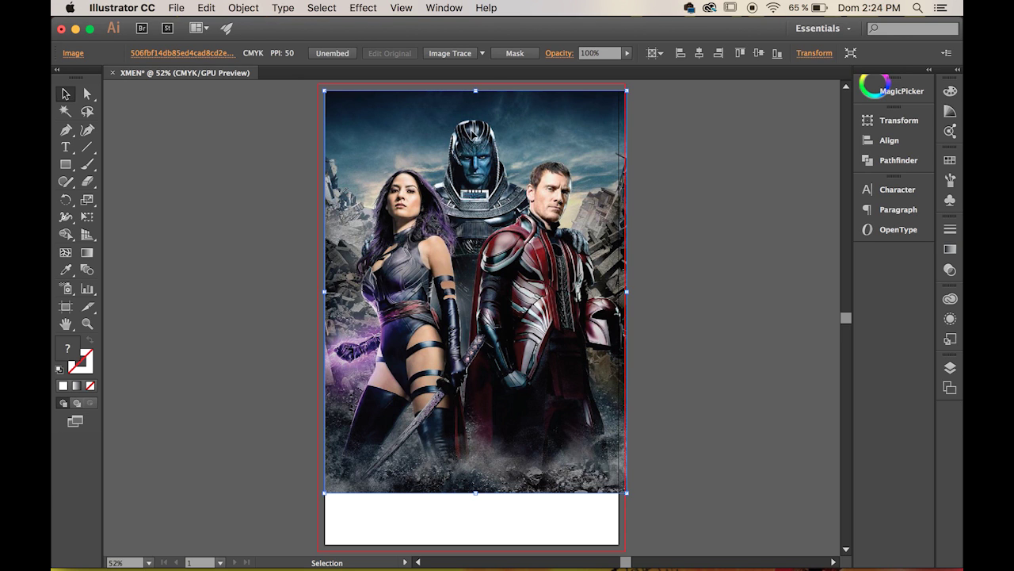
drag(459, 147, 606, 306)
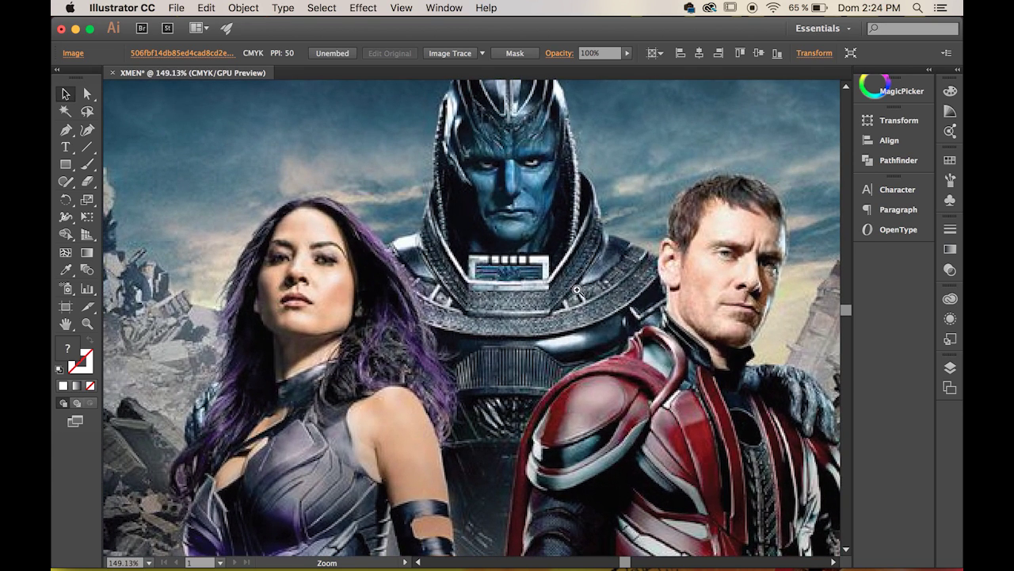
drag(523, 218, 465, 332)
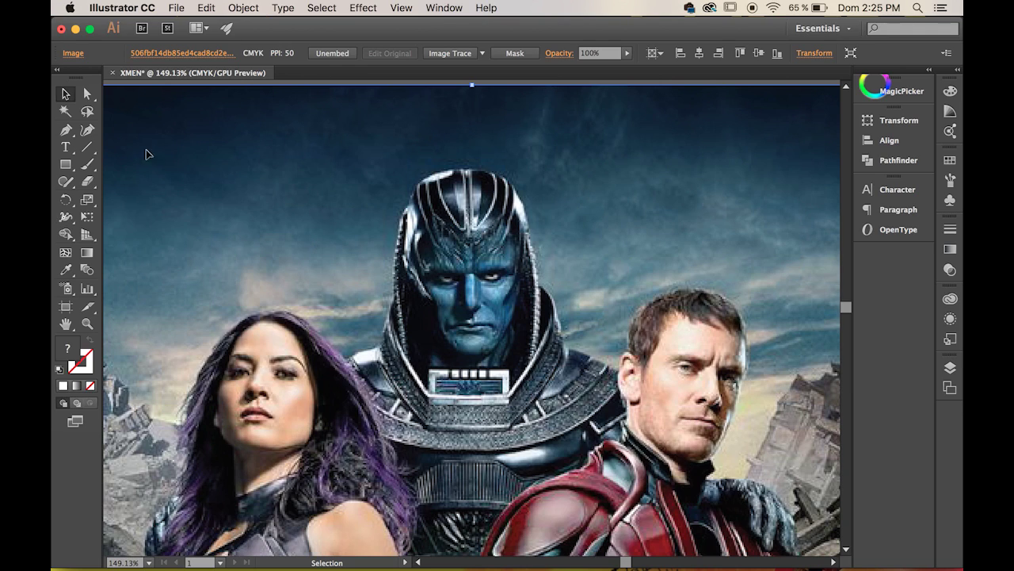
Step: Try to start a Pen path at the top of the blue-faced figure's helmet
click(66, 130)
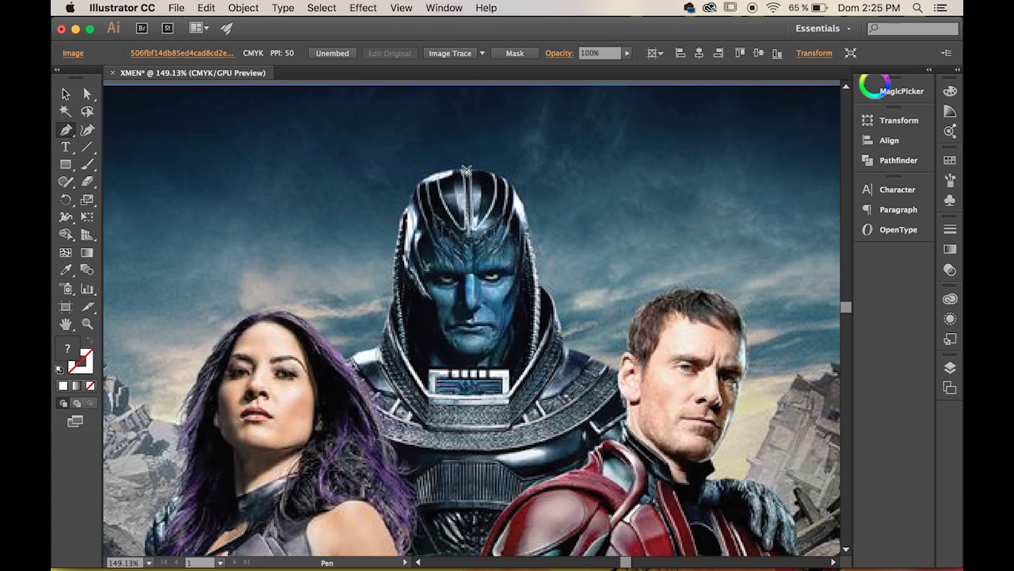
drag(466, 171, 437, 190)
key(space)
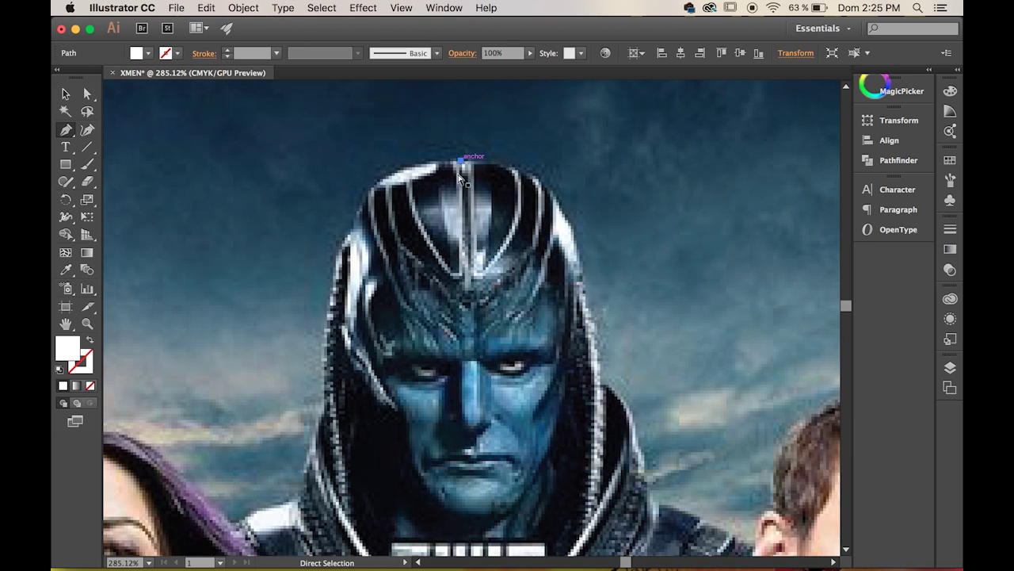
key(super+z)
key(super+z)
drag(339, 218, 679, 304)
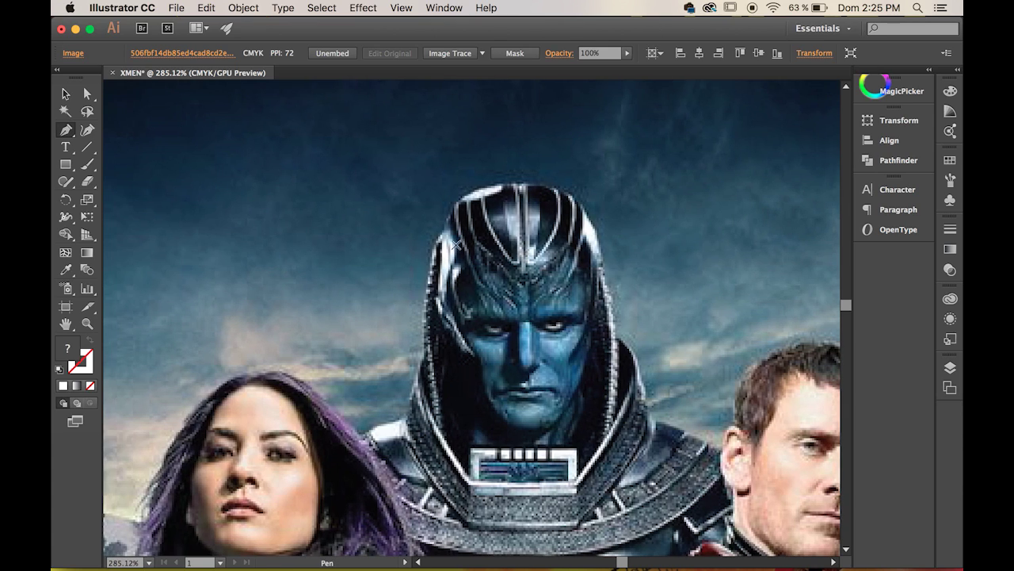
click(67, 130)
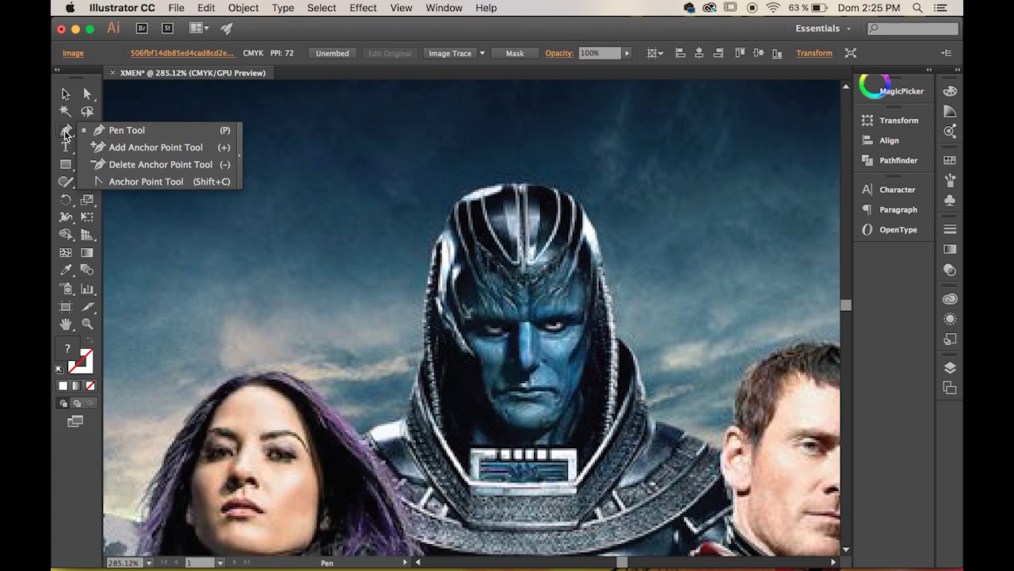
click(240, 161)
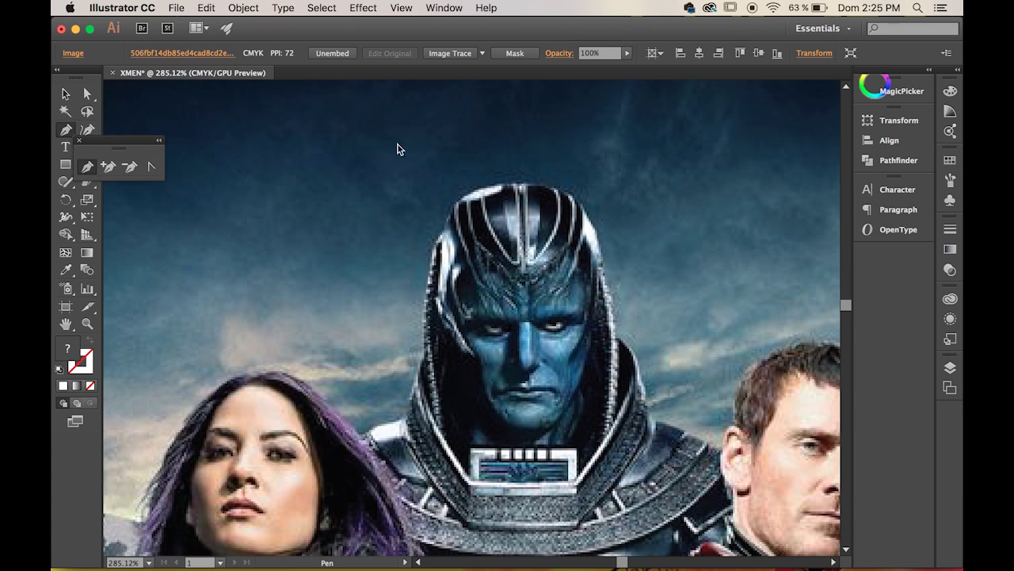
drag(87, 142, 268, 132)
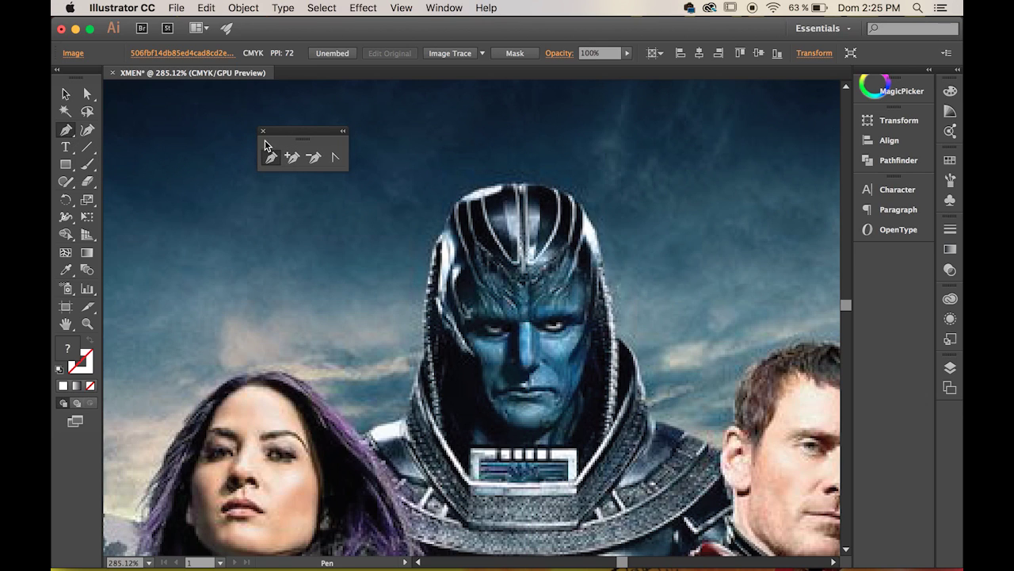
click(263, 132)
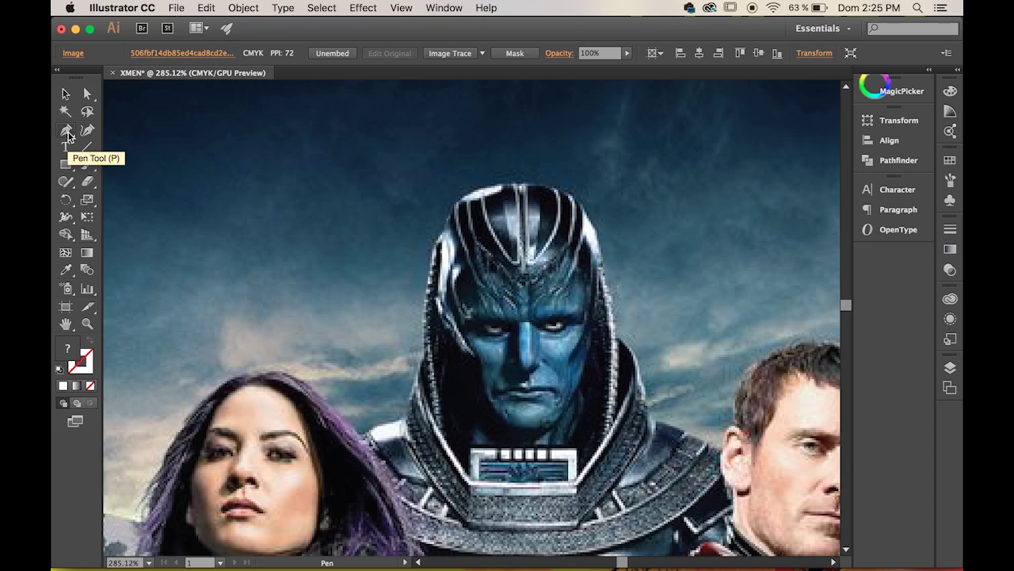
Step: Tear off the Pen tool group as a floating panel and place it over the sky, clear of the helmeted figure
click(67, 135)
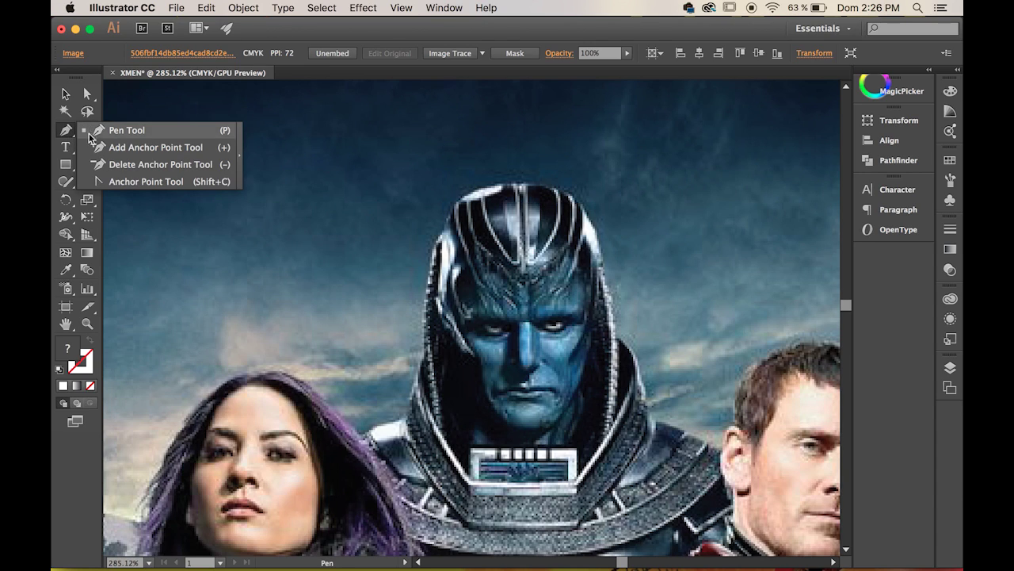
click(240, 161)
drag(104, 143, 285, 131)
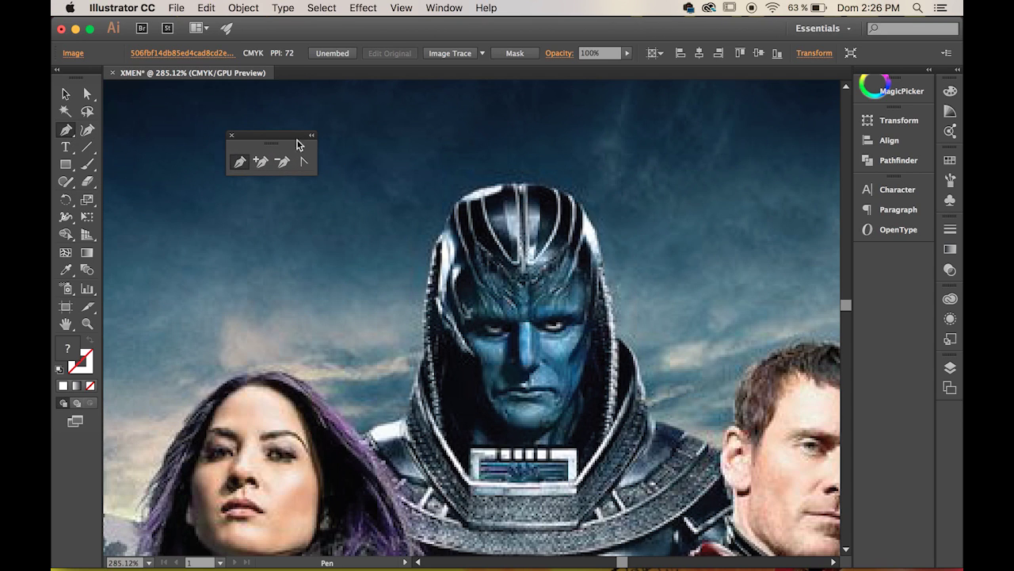
drag(264, 143, 708, 148)
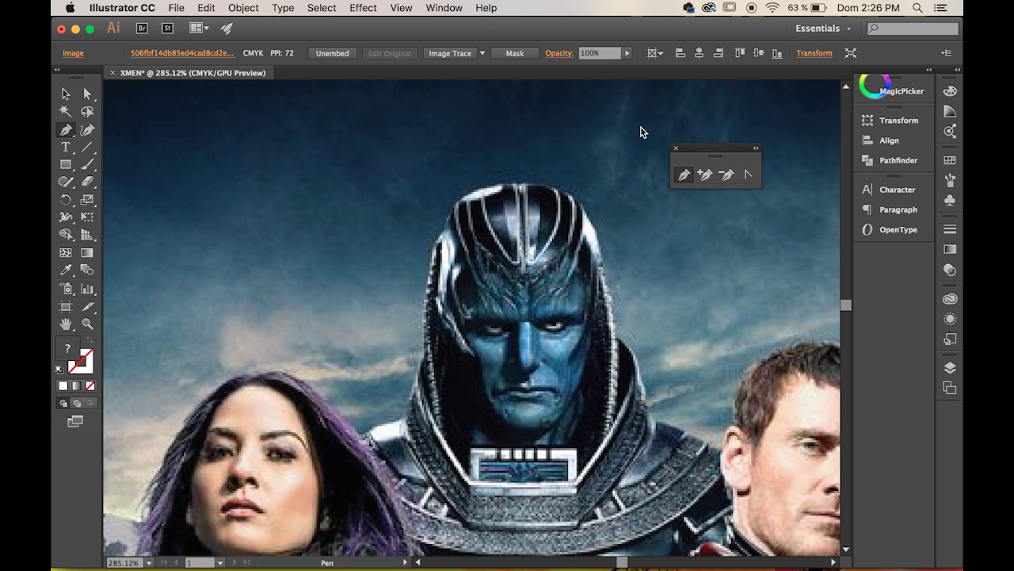
drag(696, 150, 628, 111)
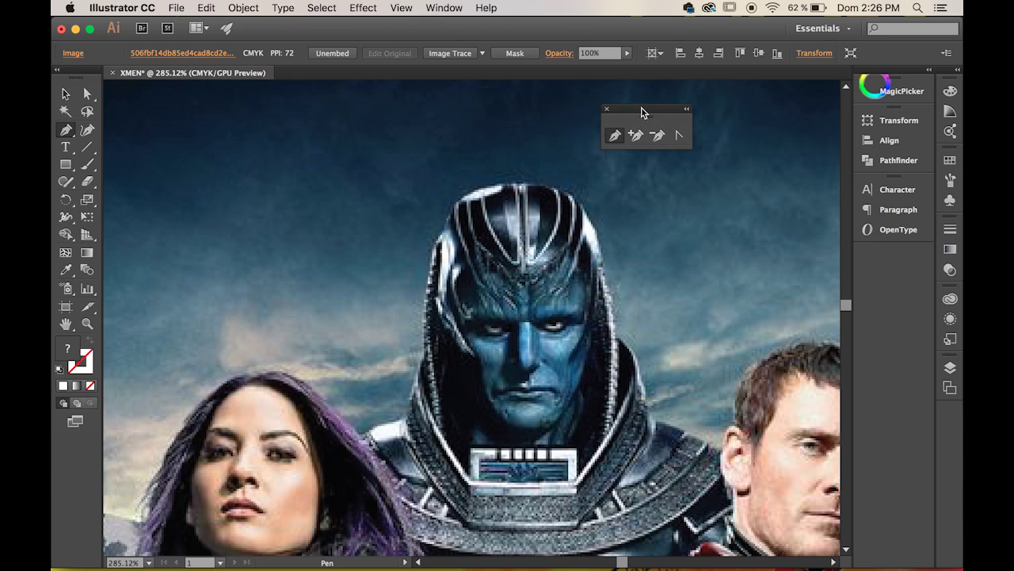
drag(654, 115, 766, 108)
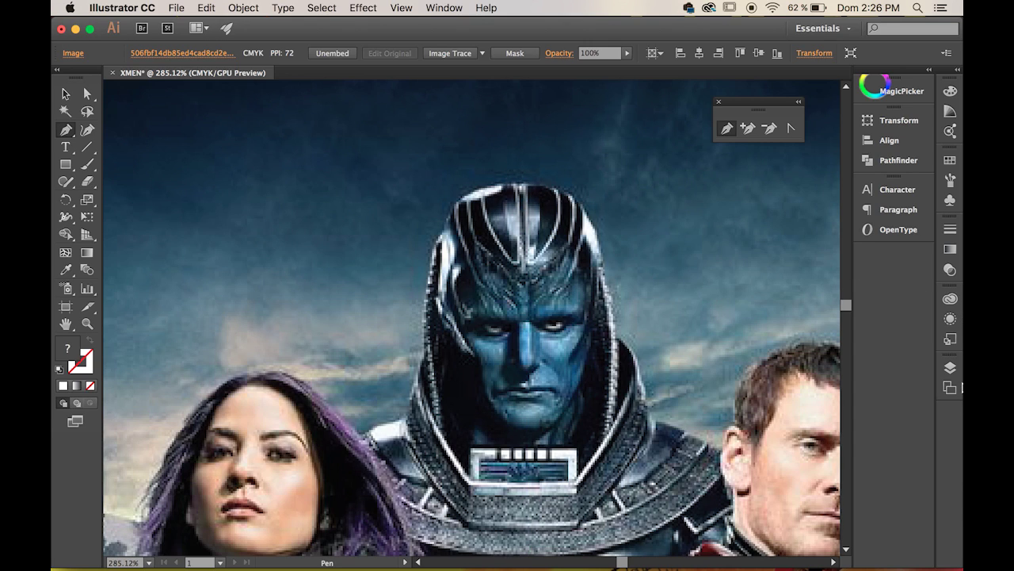
Step: Rename Layer 1, which holds the poster image, as IMAGEN
click(950, 368)
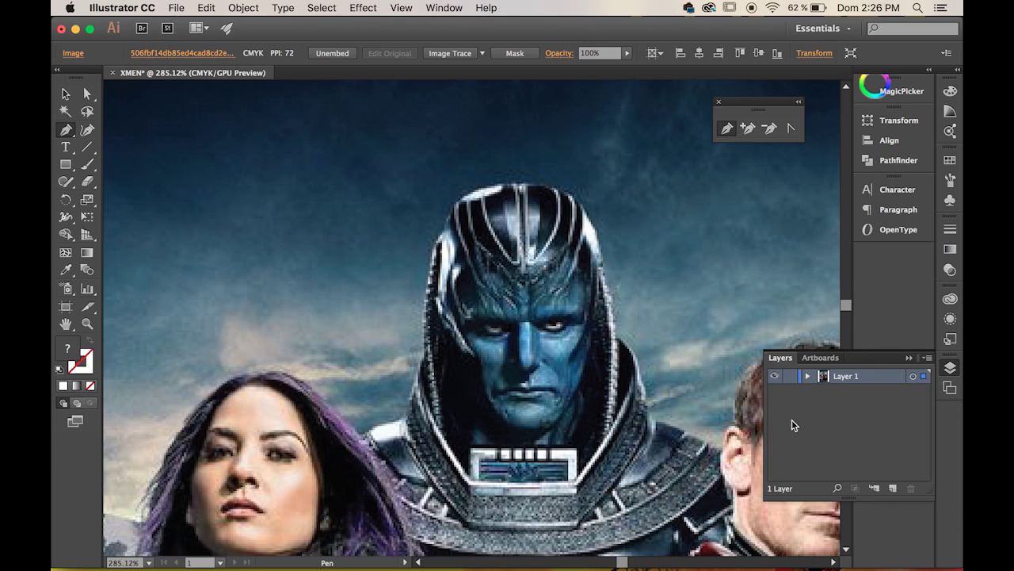
double_click(847, 377)
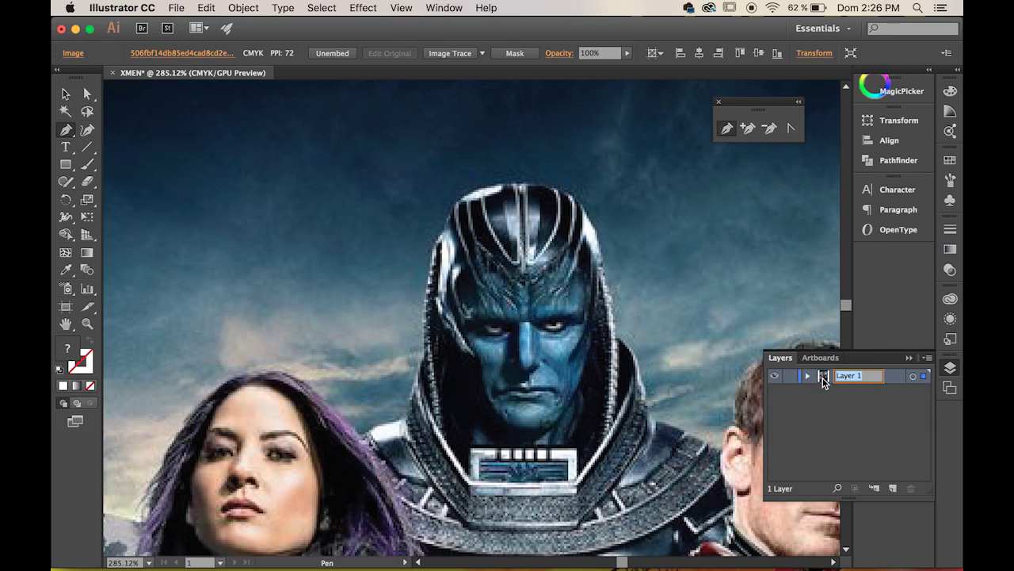
text(IMAGEN)
Step: Add a new layer named PATH above IMAGEN and lock the IMAGEN layer
click(892, 488)
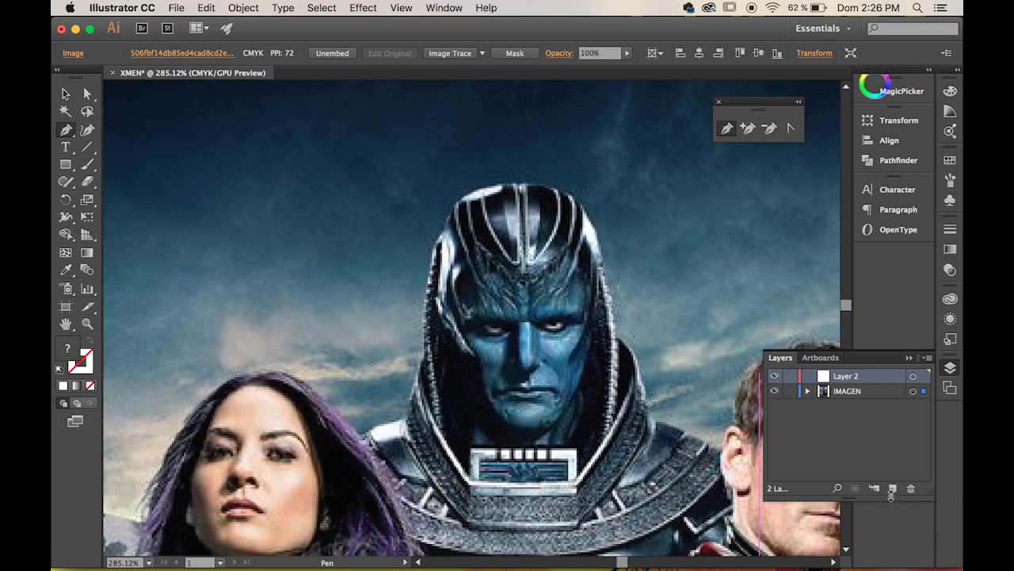
click(790, 391)
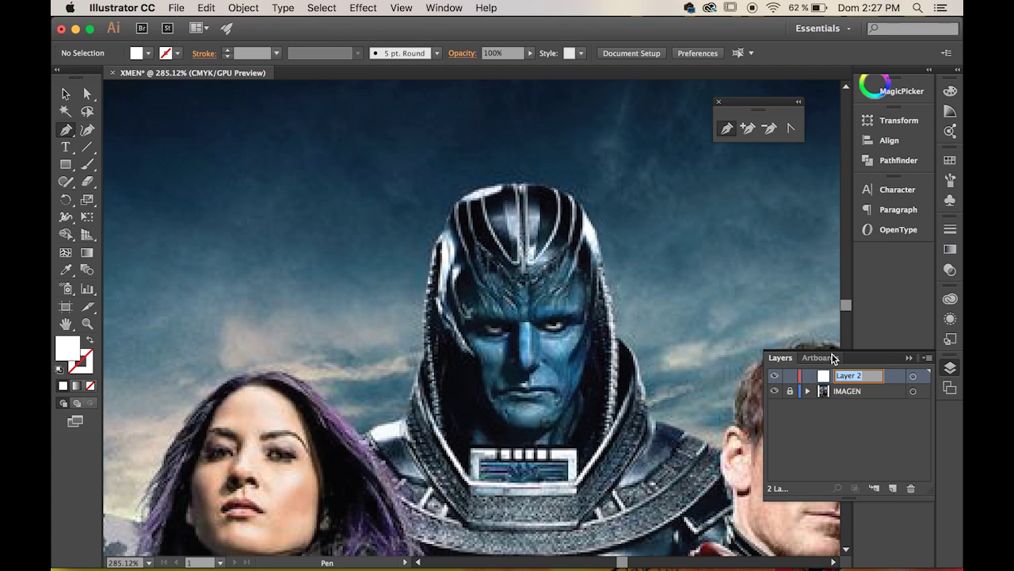
text(PATH)
click(829, 433)
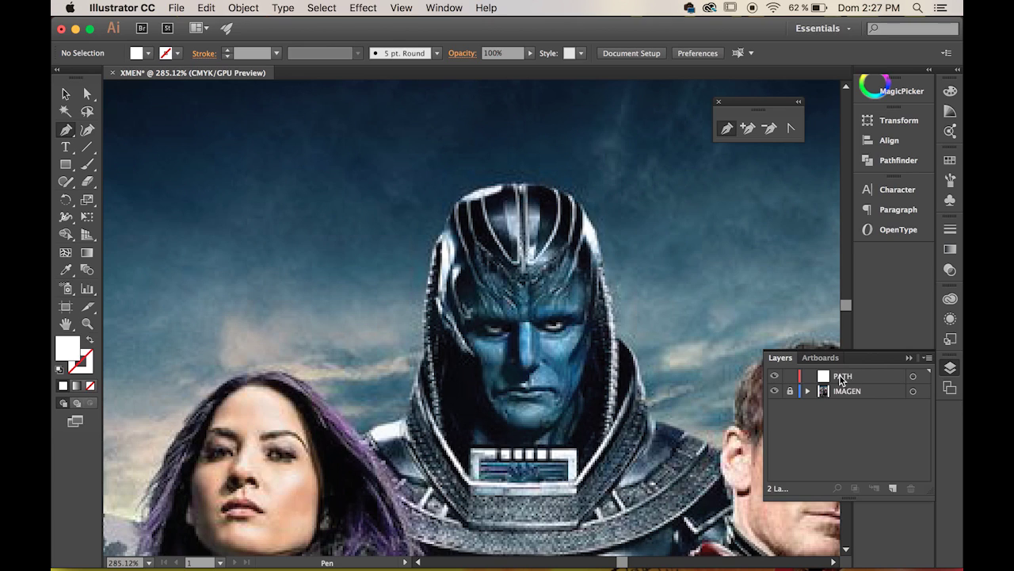
click(853, 382)
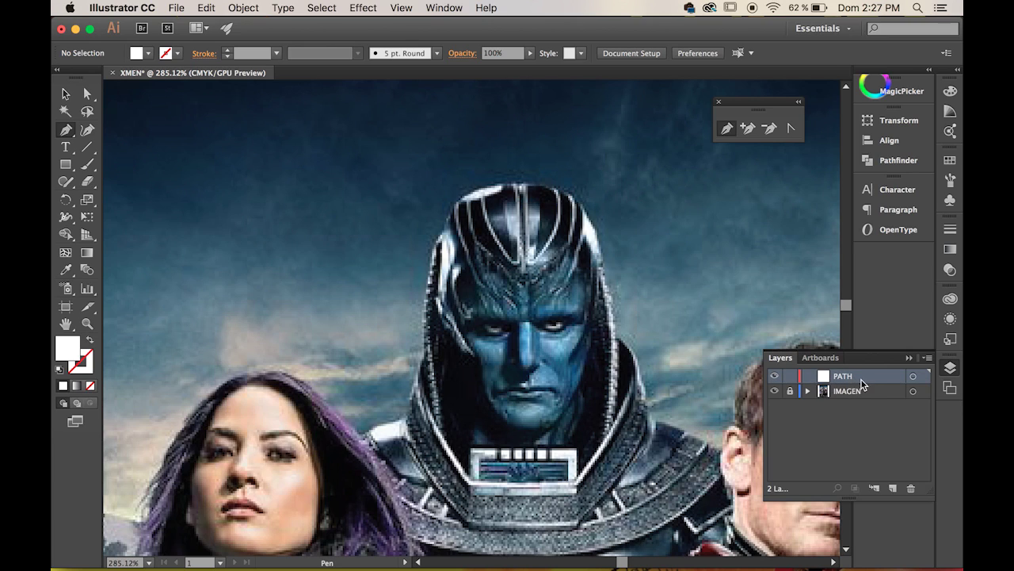
click(839, 434)
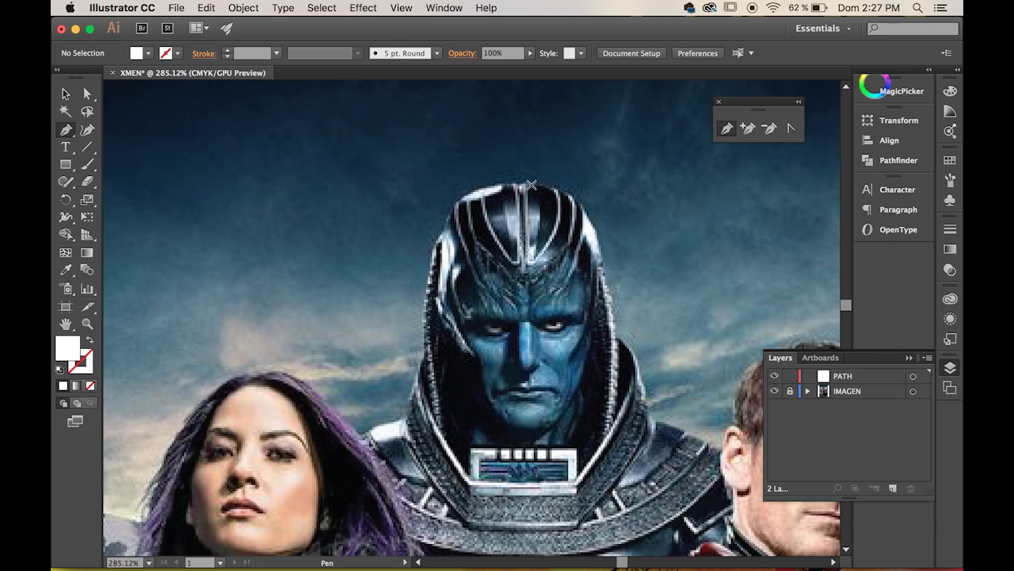
Step: On the PATH layer, trace straight Pen segments from the helmet's top centre down its left outline to the collar beside the chest plate
click(867, 375)
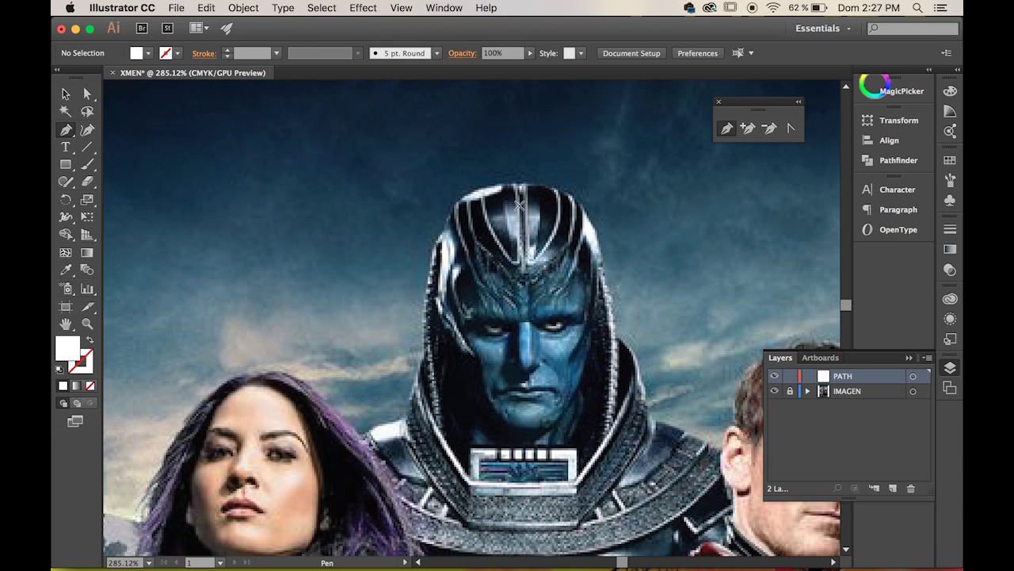
click(519, 186)
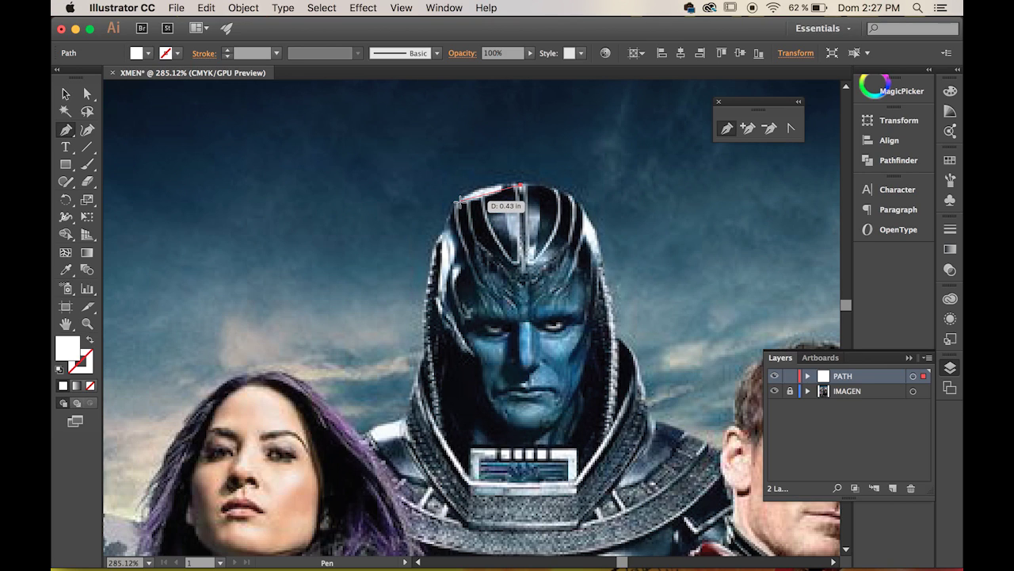
click(458, 201)
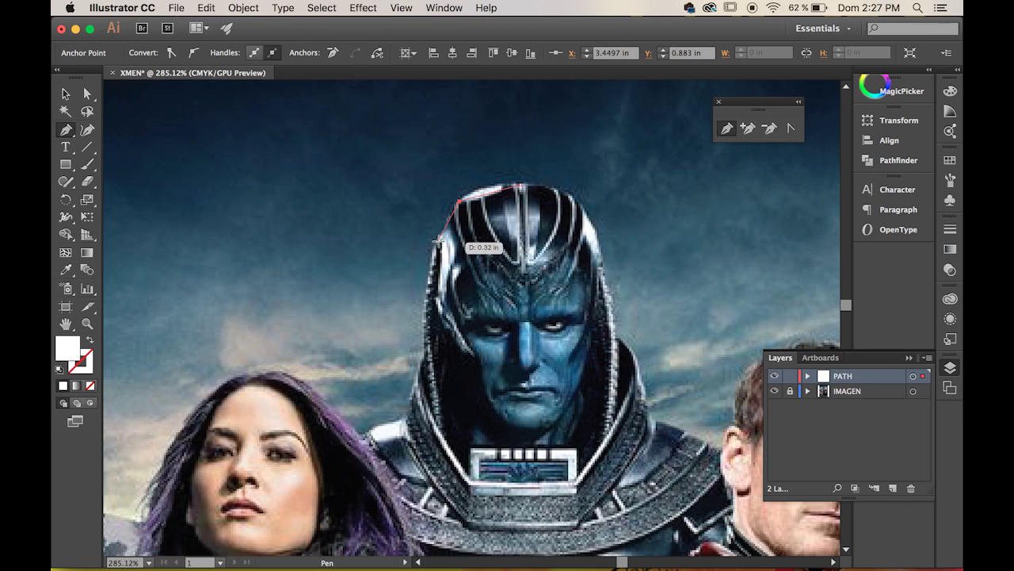
click(438, 238)
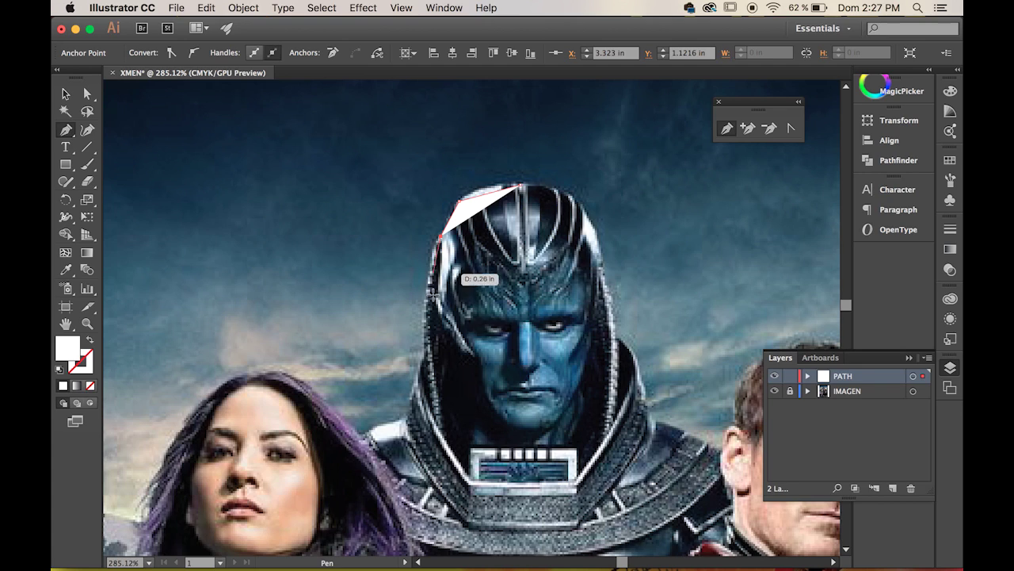
click(427, 312)
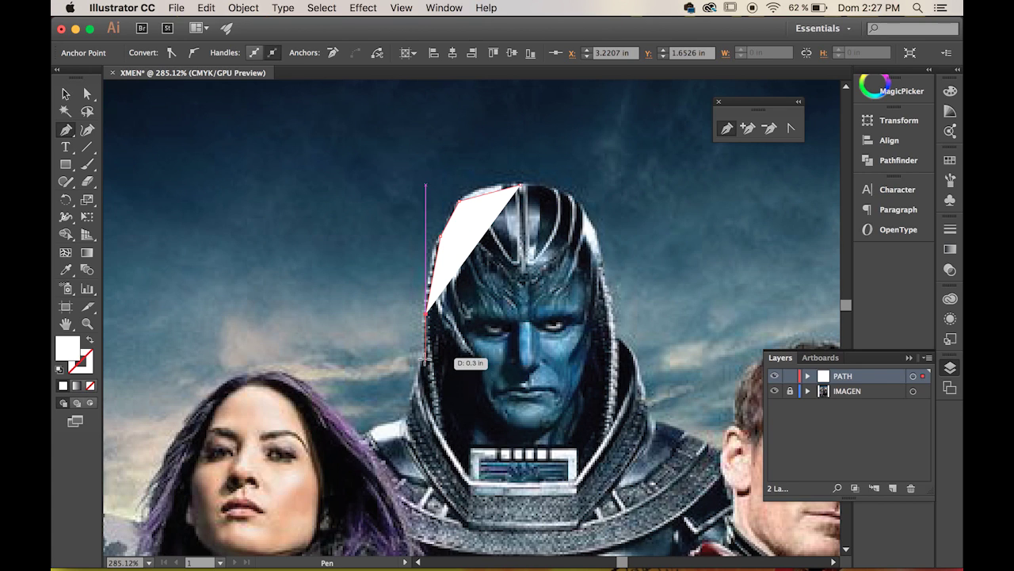
click(420, 379)
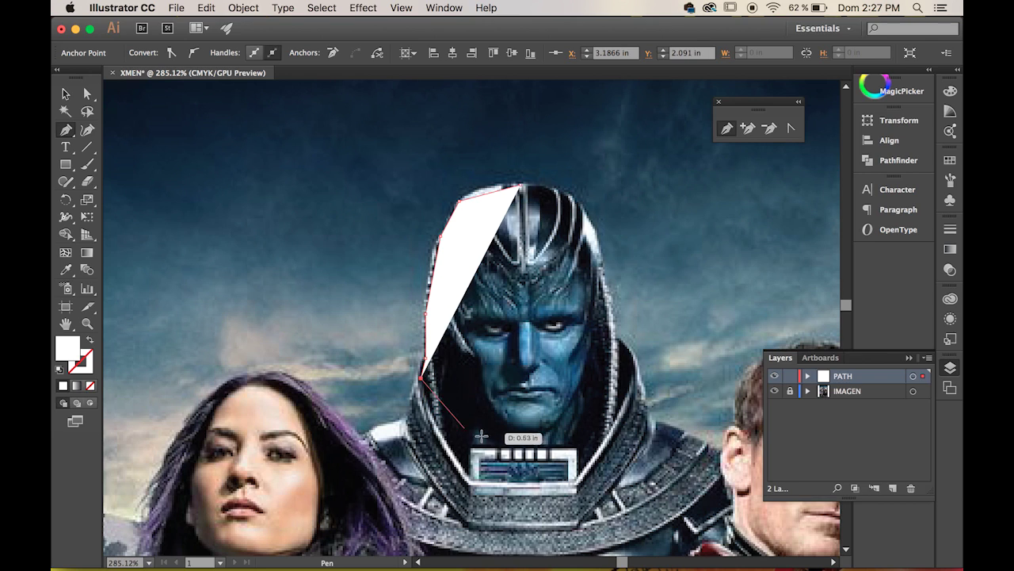
click(462, 489)
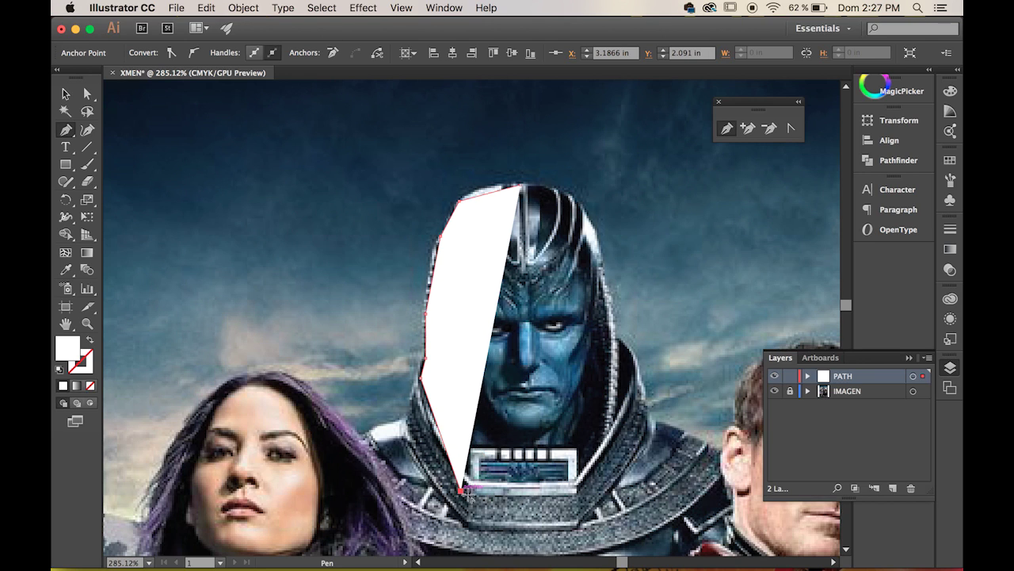
click(580, 494)
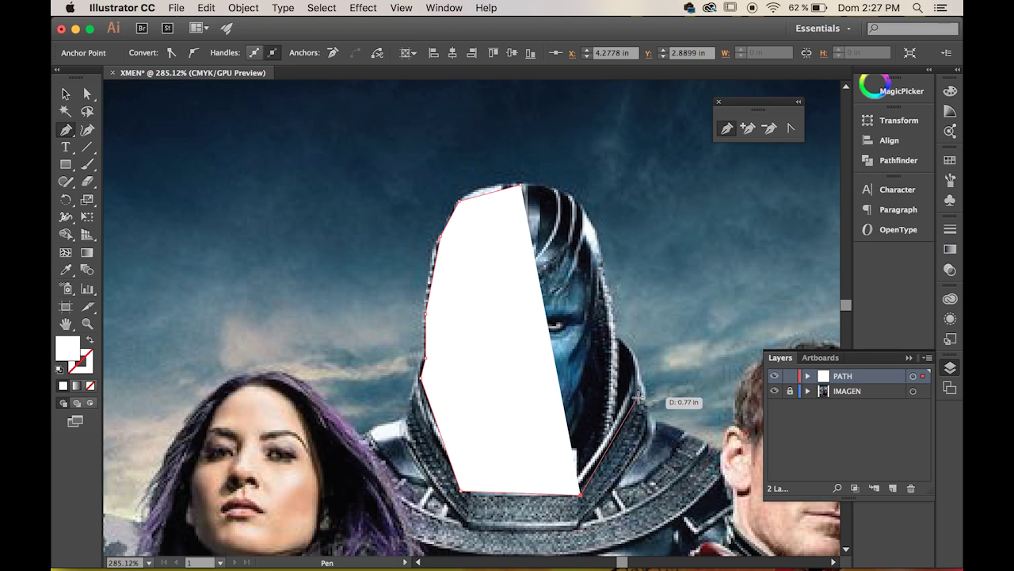
click(641, 390)
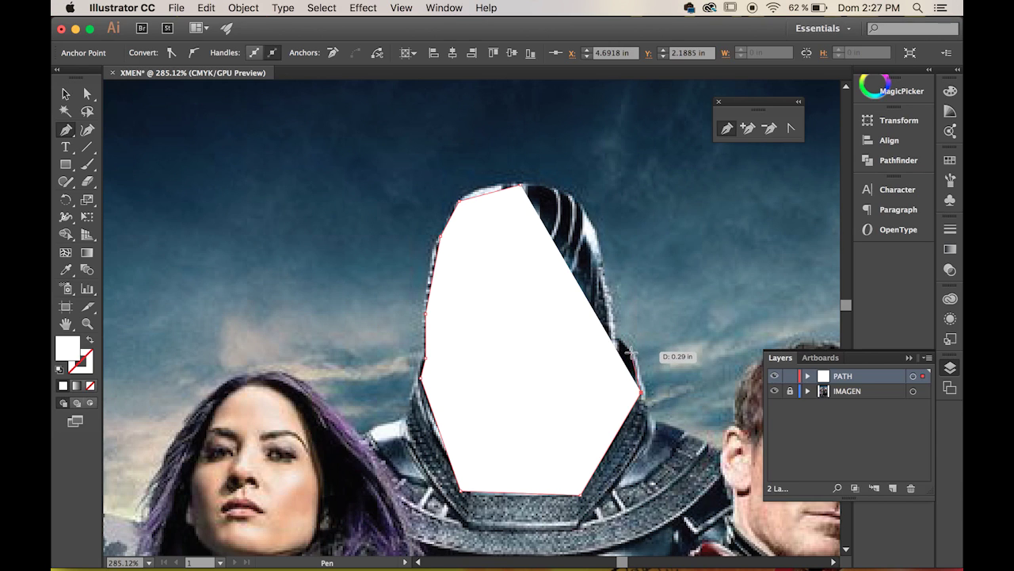
key(super)
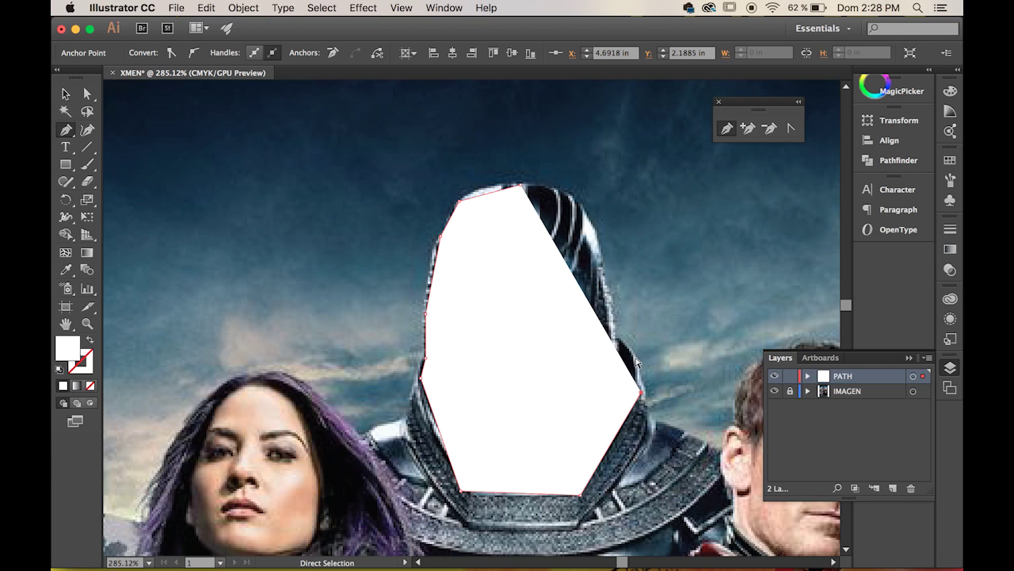
key(super+z)
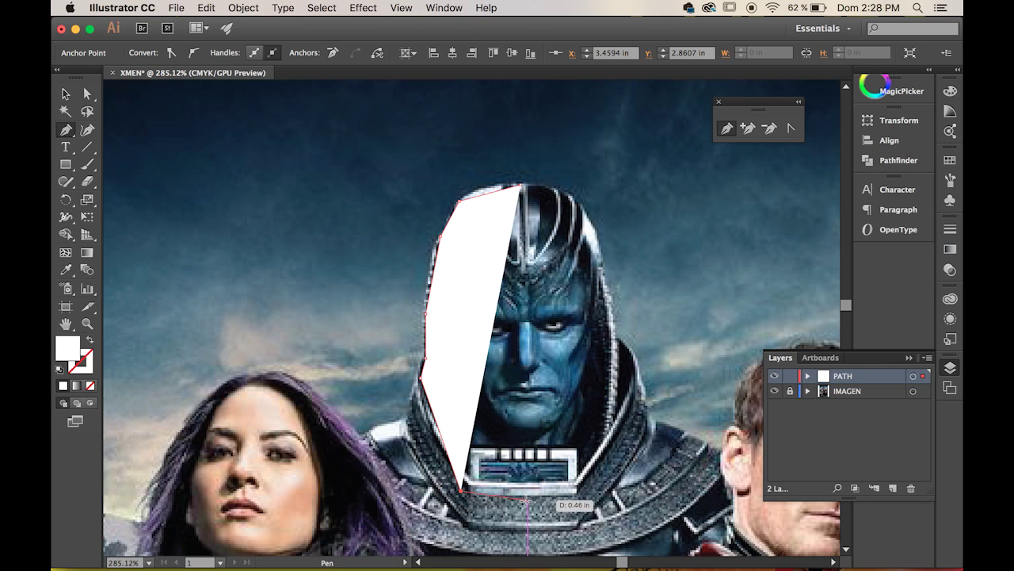
Step: Extend the path to the collar's centre just below the chest plate and close it straight up at the helmet's top starting point
click(527, 500)
click(521, 186)
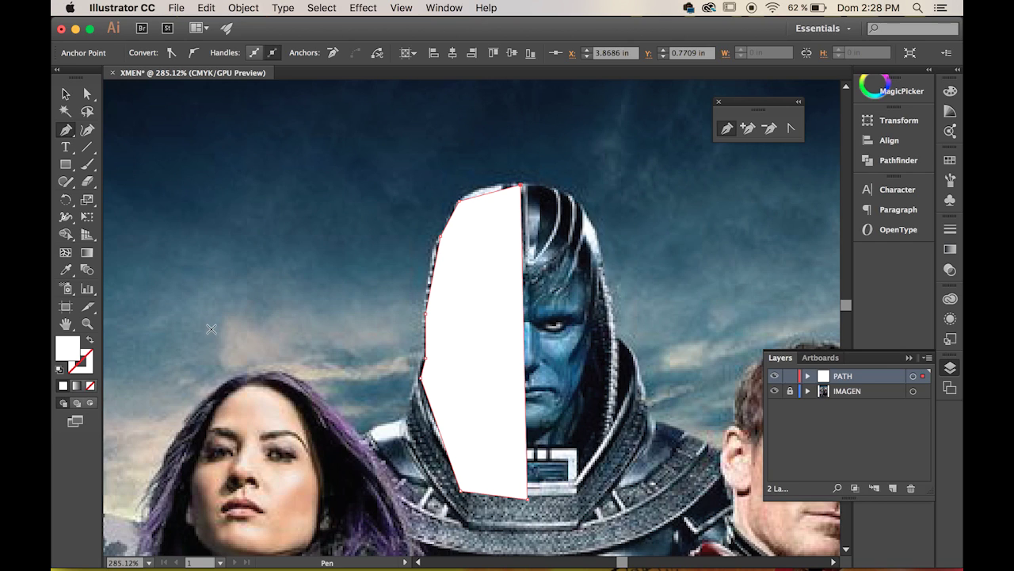
Step: Remove the fill from the traced half-helmet path and give it a black stroke
click(83, 363)
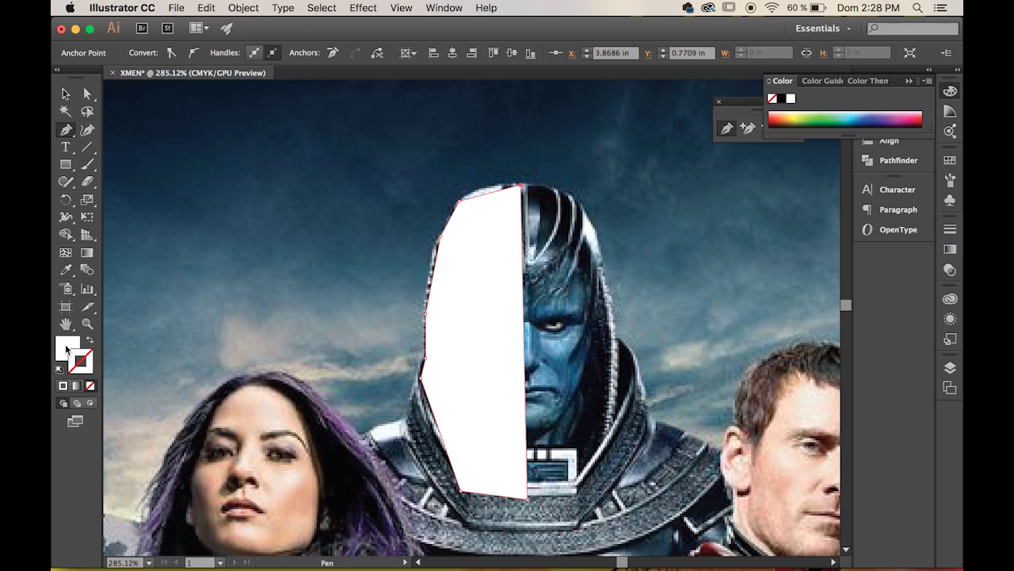
click(65, 346)
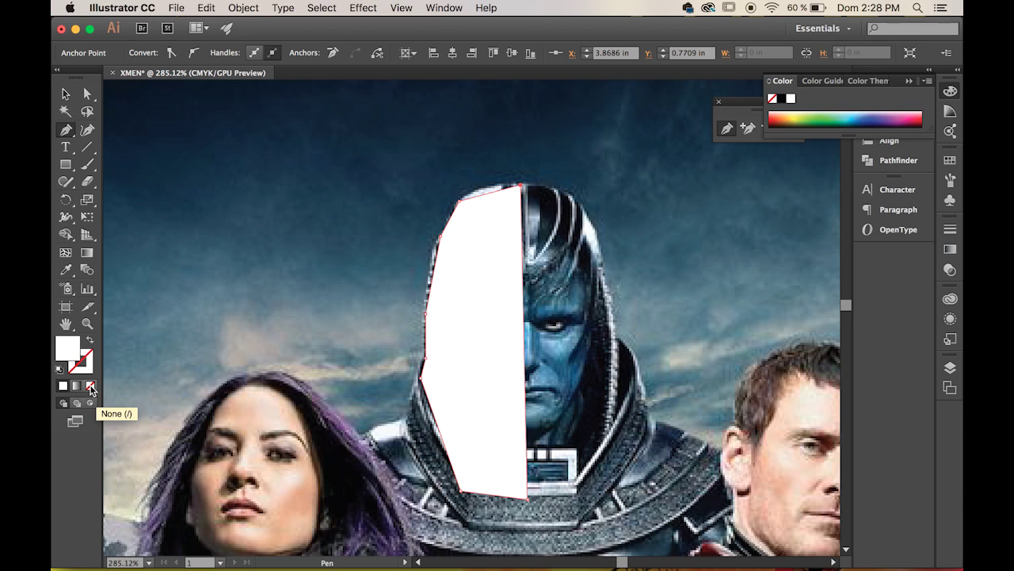
click(90, 385)
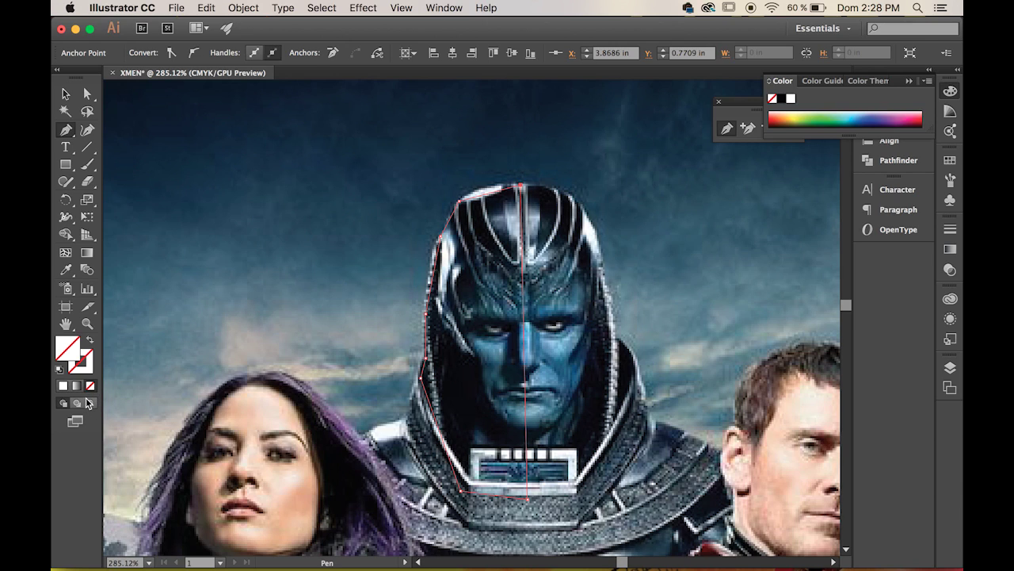
click(60, 368)
click(93, 386)
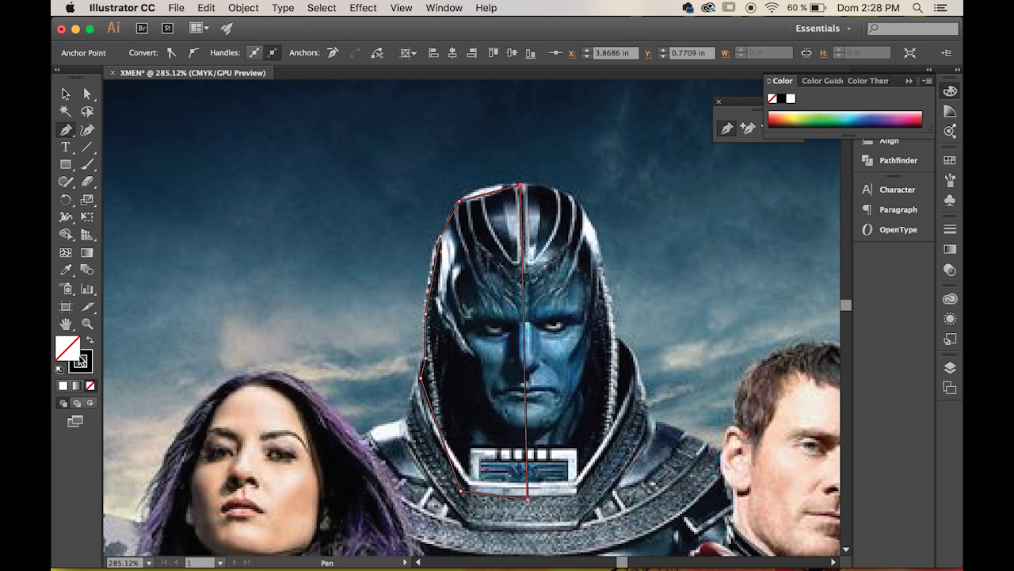
click(89, 365)
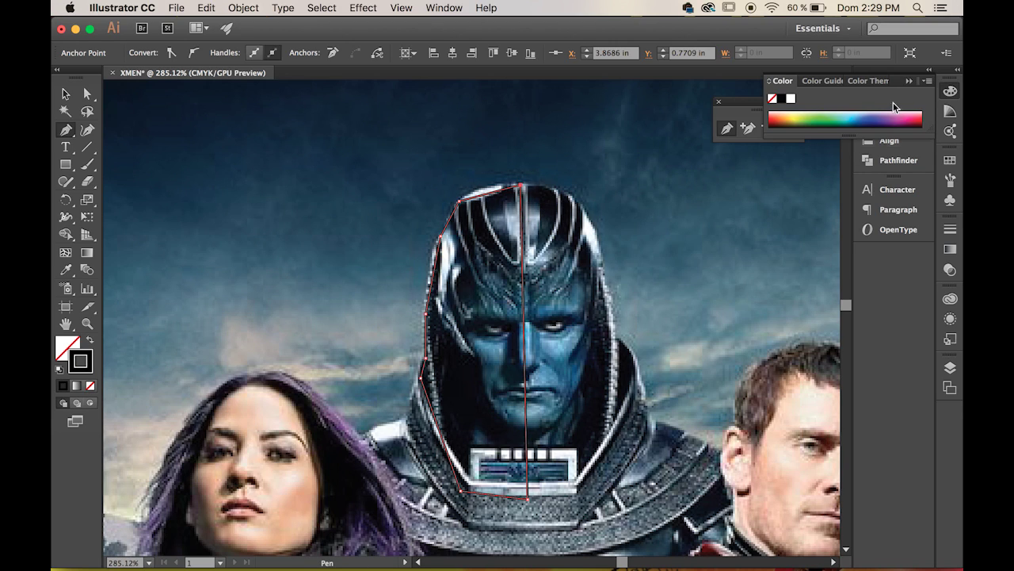
click(949, 92)
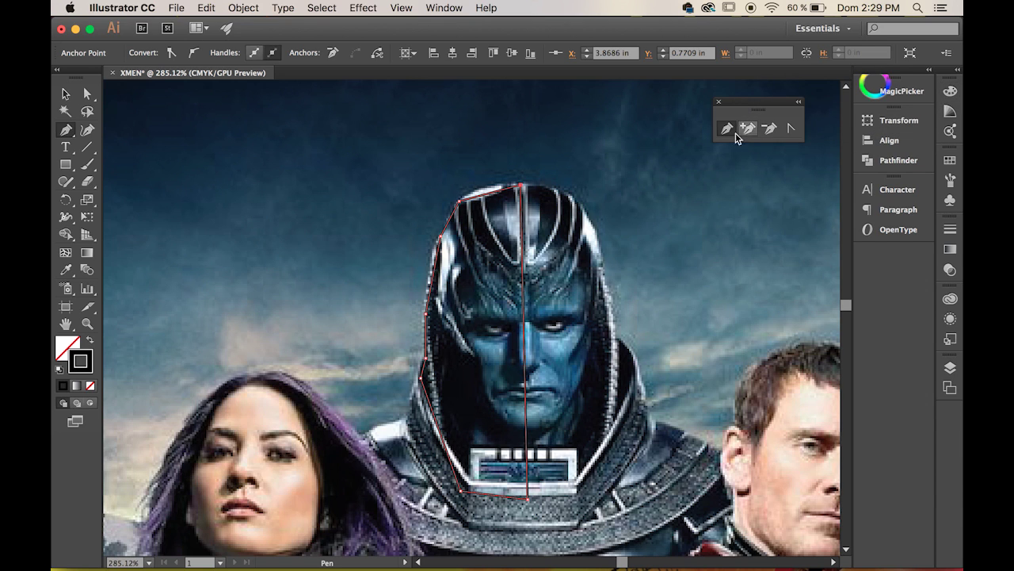
Step: With the Anchor Point tool, bend the path's crown, upper side and short neck segments to follow the helmet's left outline
drag(506, 214, 645, 356)
key(super+space)
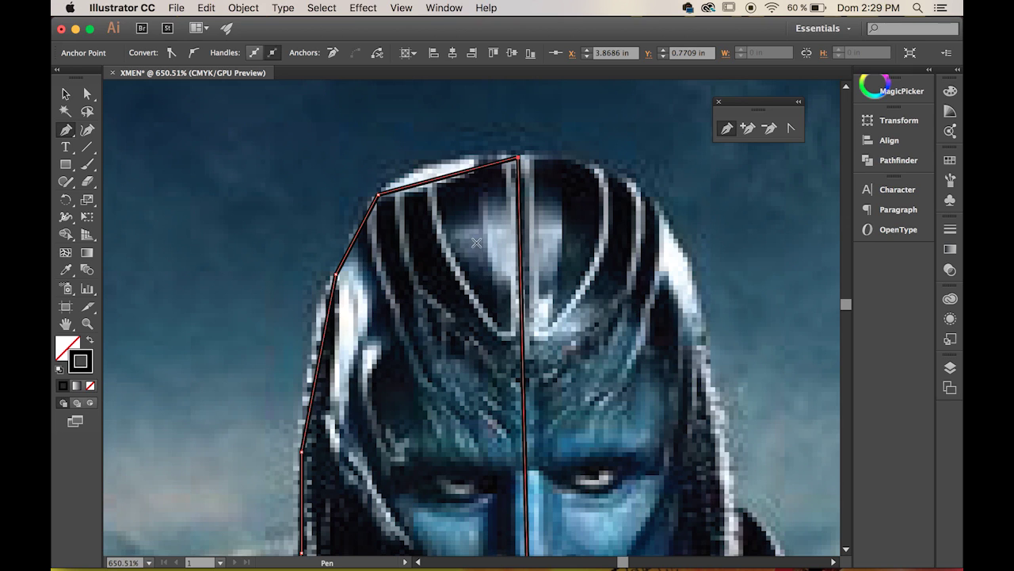
drag(478, 241, 516, 229)
click(791, 128)
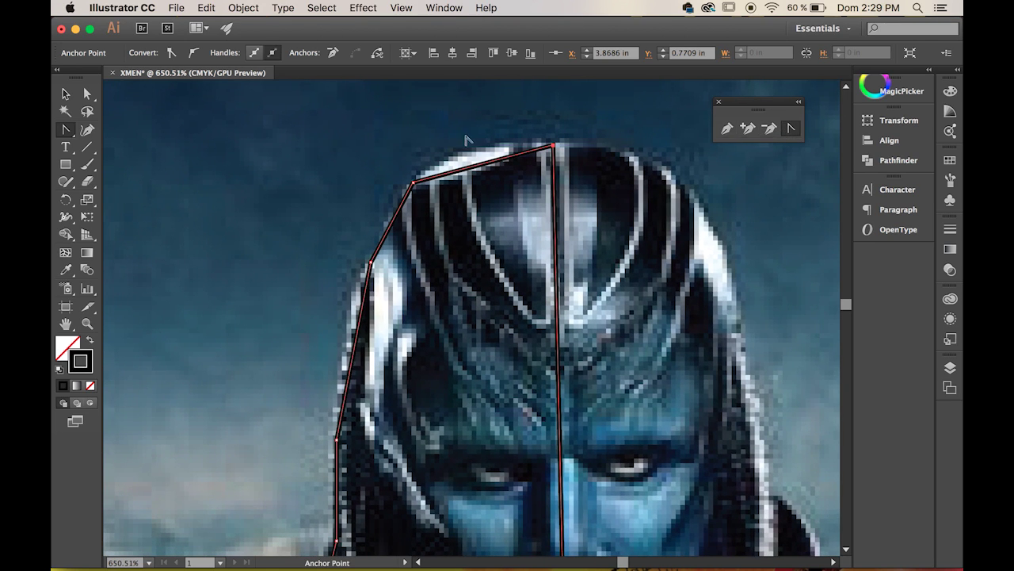
drag(483, 165, 477, 158)
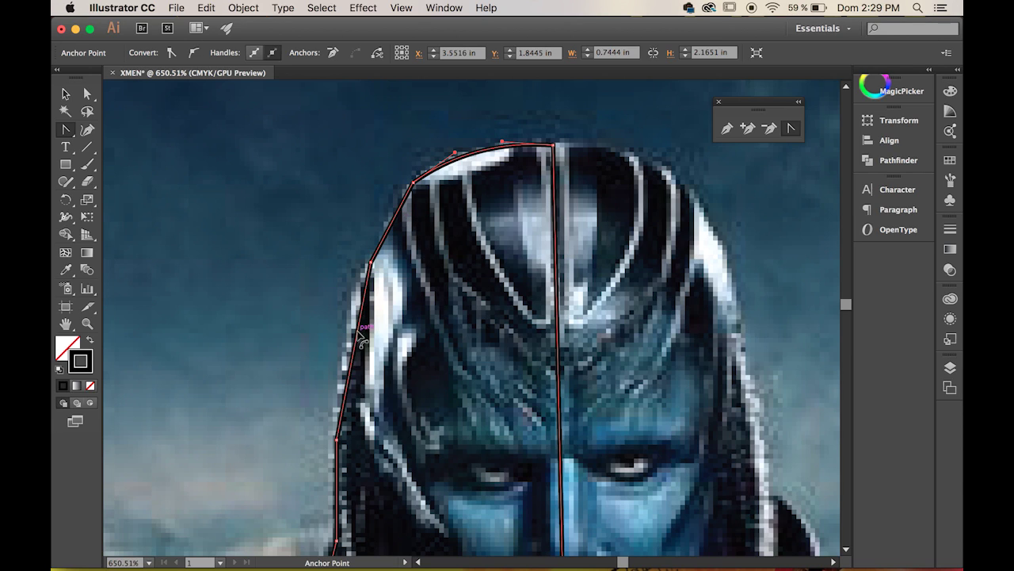
mouse_move(357, 331)
mouse_down()
mouse_move(346, 332)
mouse_move(350, 341)
mouse_up()
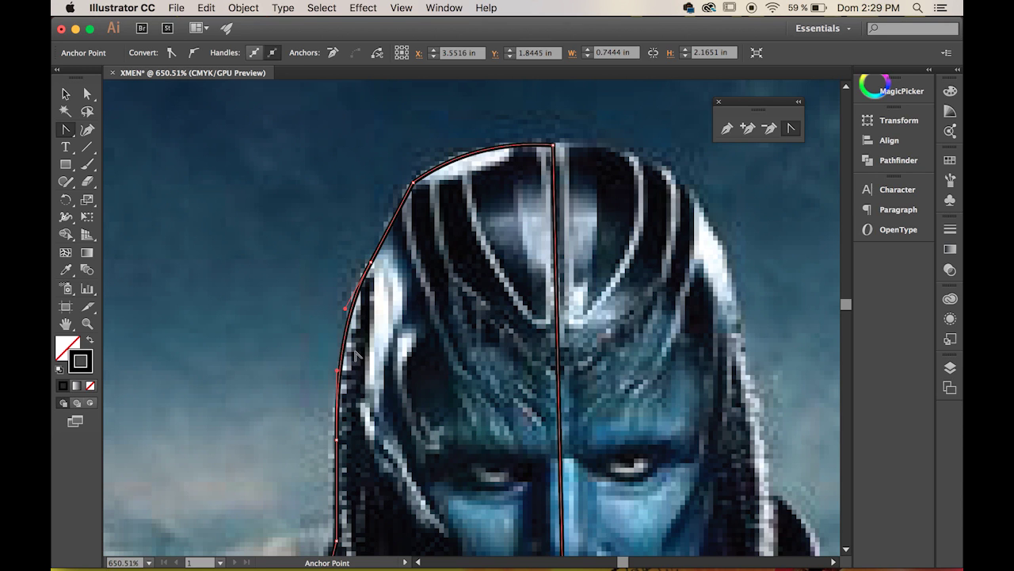
scroll(437, 428, down, 5)
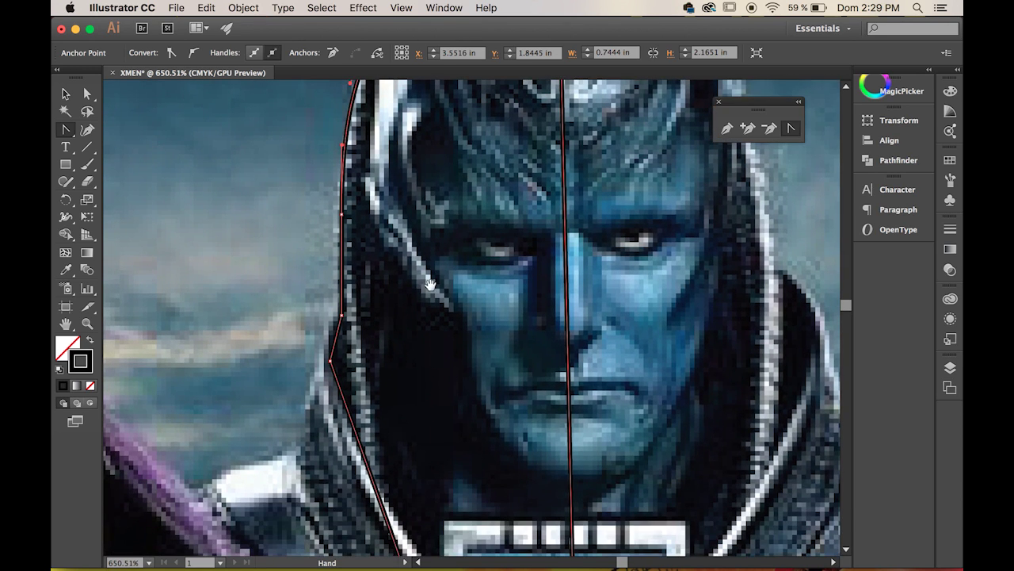
drag(342, 340, 344, 345)
scroll(369, 243, down, 5)
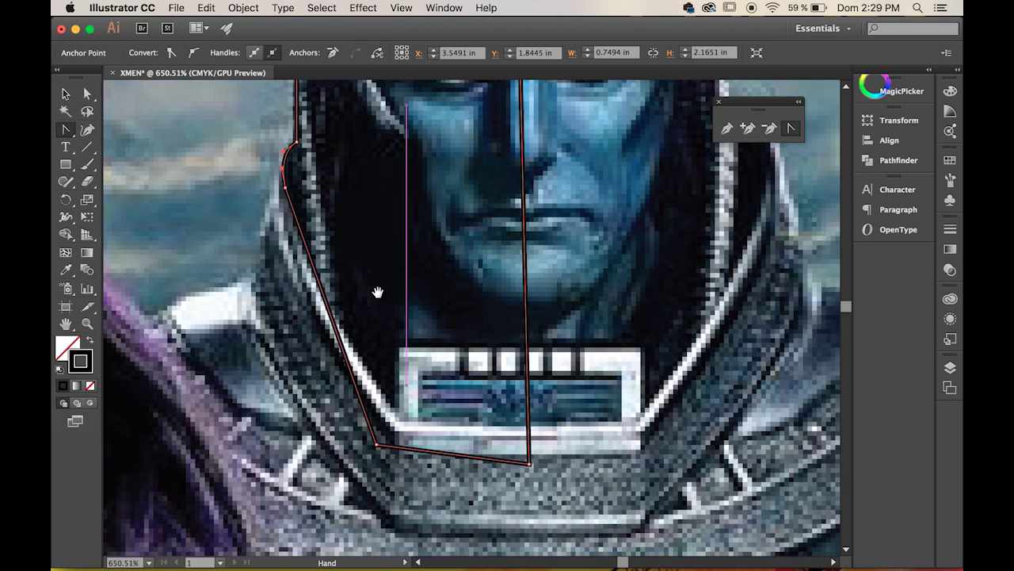
Step: Swap the path's fill and stroke so the half-helmet shape has a black fill and no stroke
scroll(385, 409, up, 5)
scroll(430, 332, up, 5)
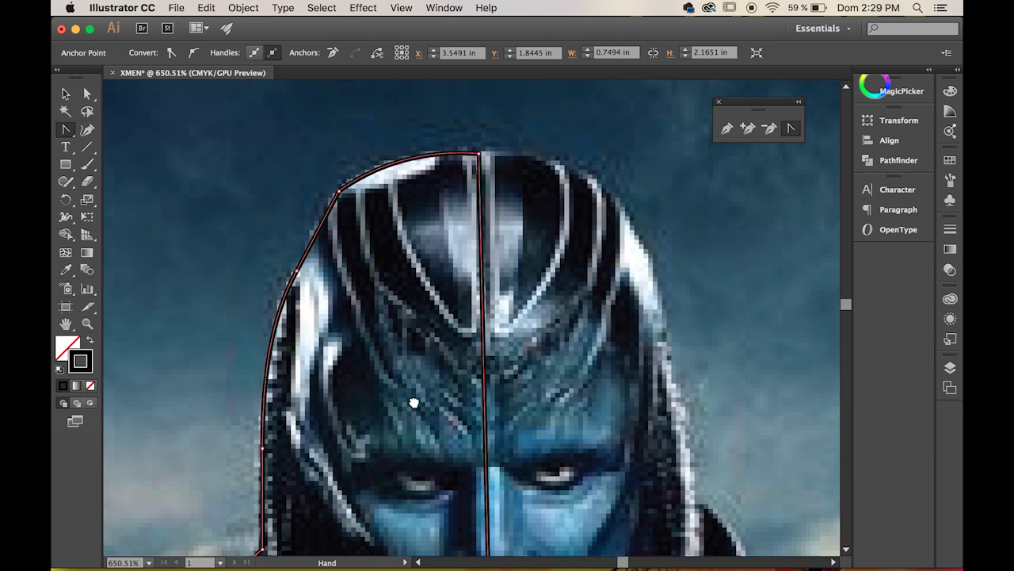
click(90, 340)
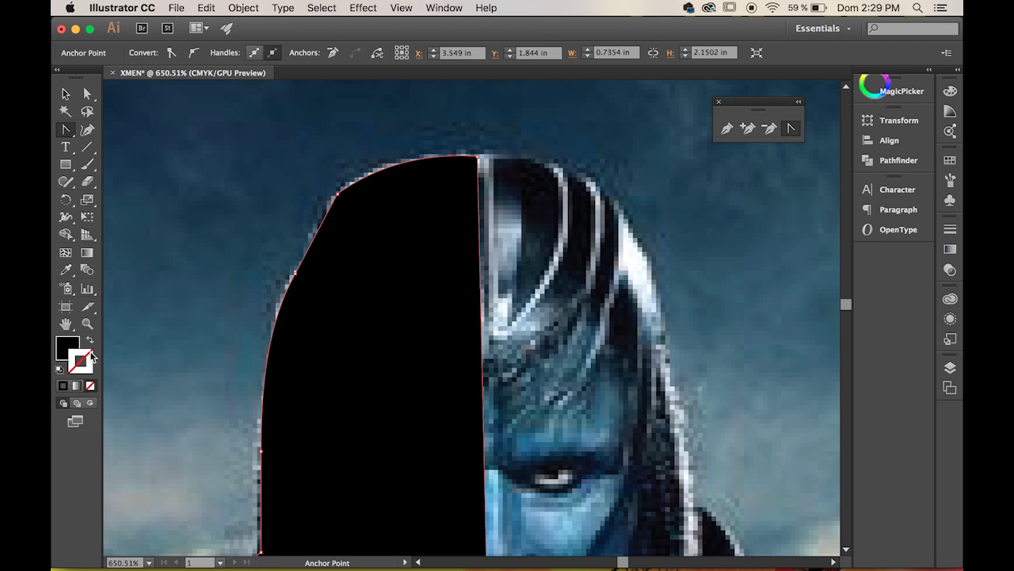
drag(439, 351, 338, 305)
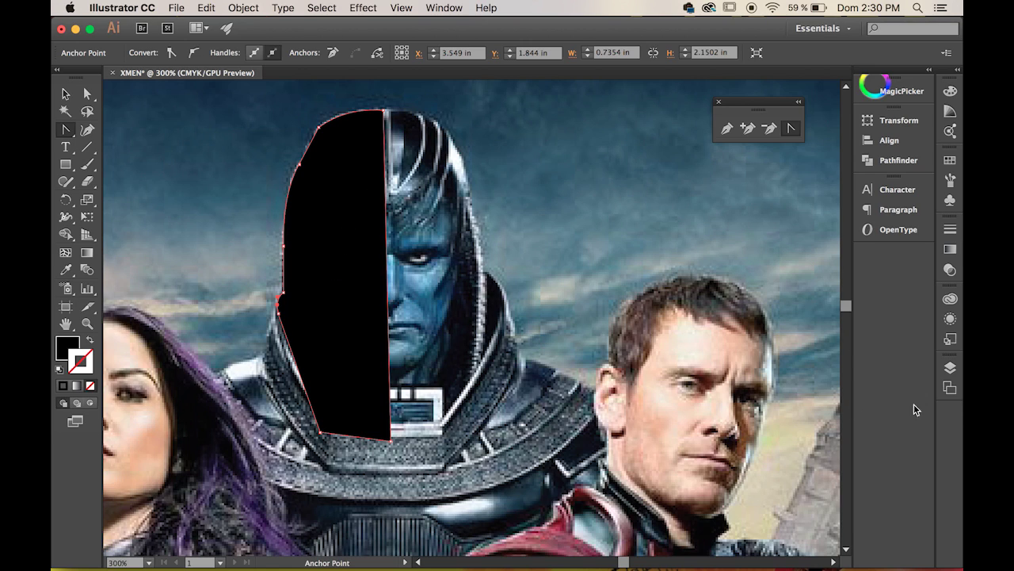
Step: Hide the PATH layer to view the poster beneath the black shape, and show the layer again
click(950, 367)
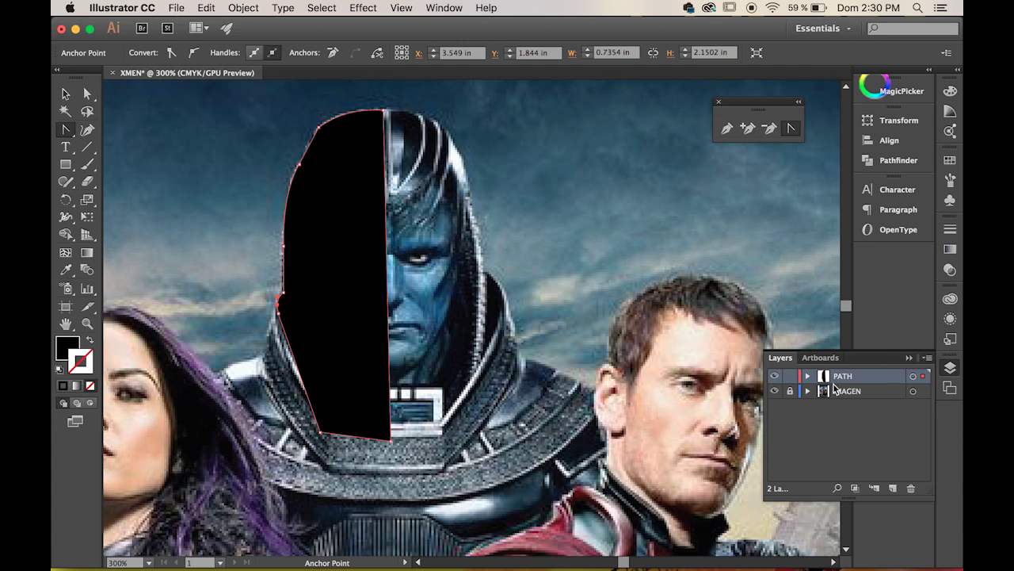
click(774, 376)
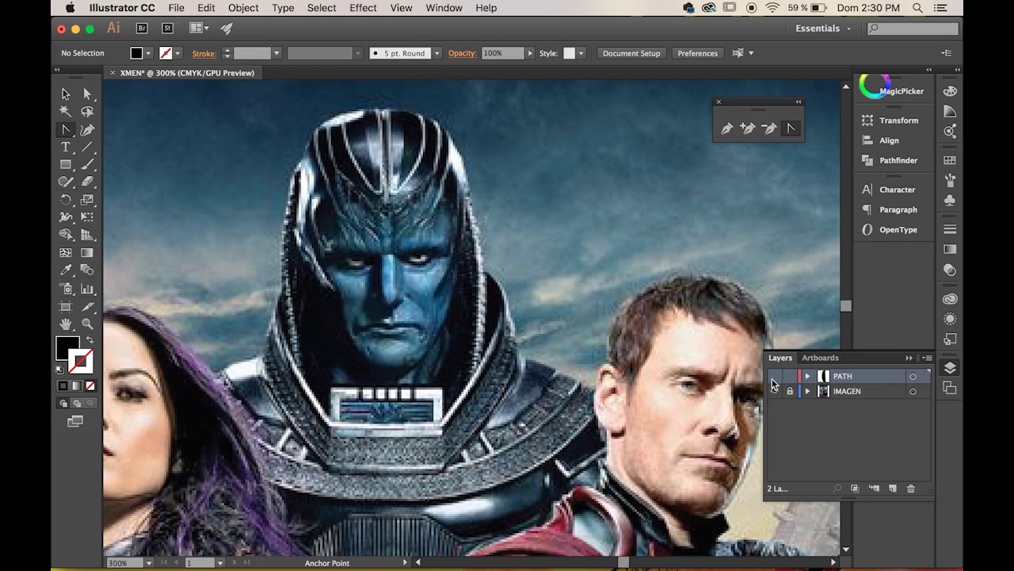
click(774, 375)
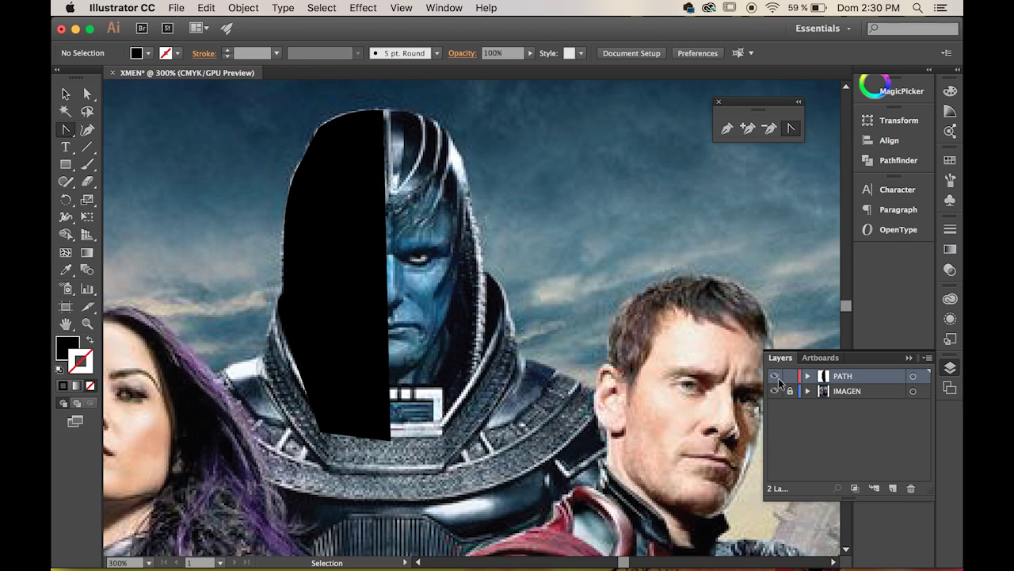
Step: Switch the document to Outline view and examine the traced path against the helmeted figure's head
key(super+y)
key(super+z)
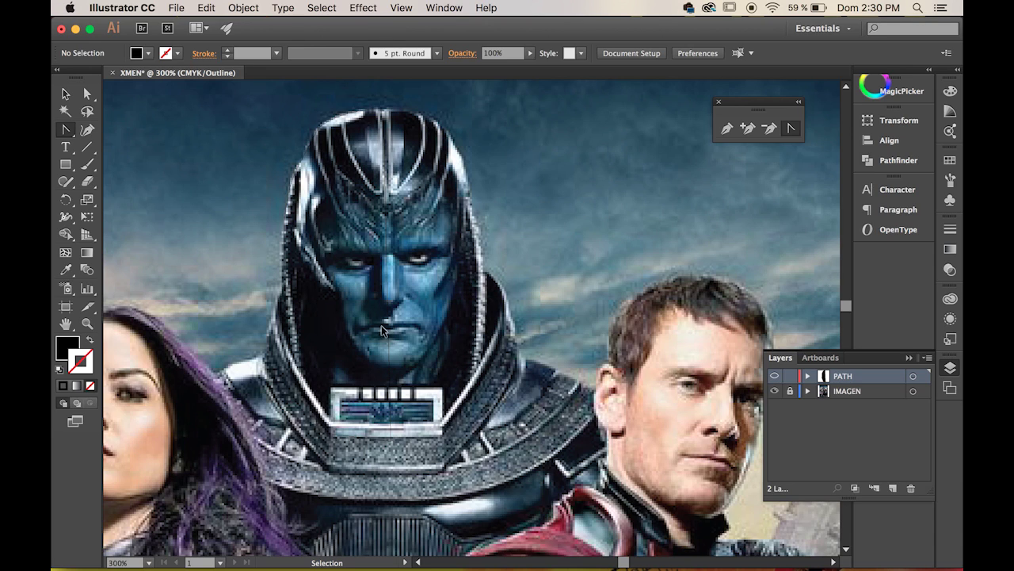
scroll(396, 293, up, 5)
key(super+space)
drag(352, 264, 420, 311)
key(super+0)
key(super+space)
drag(417, 173, 481, 228)
drag(377, 214, 391, 287)
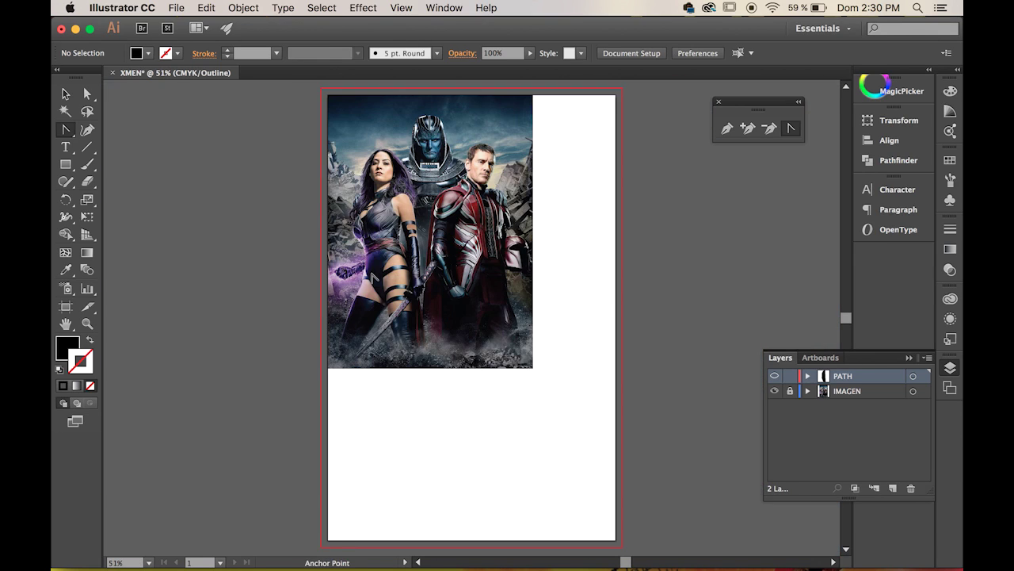
key(super+0)
drag(393, 110, 485, 204)
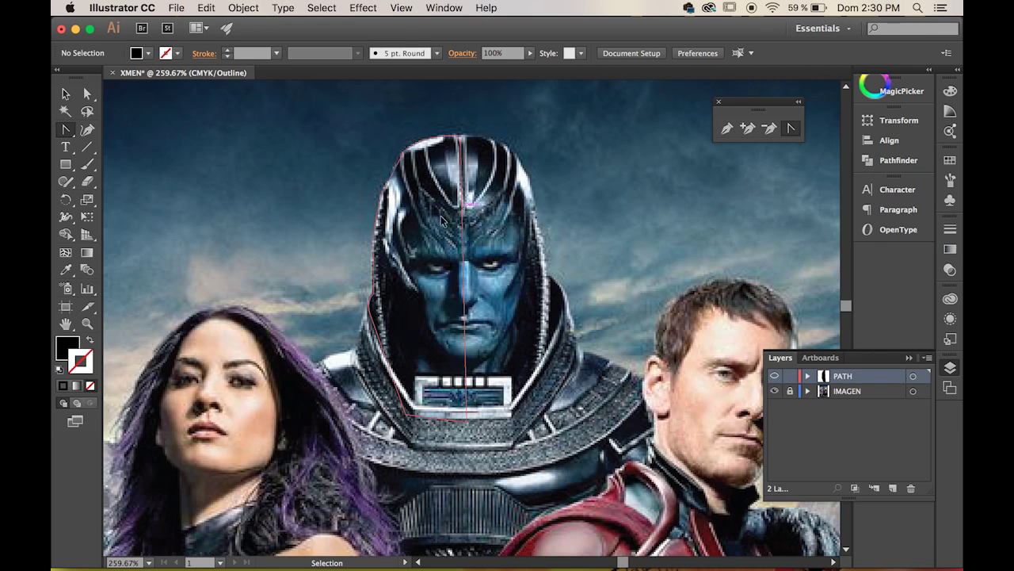
Step: Open the Navigator, move it over the purple-haired woman and heighten it for a larger artwork preview
click(445, 8)
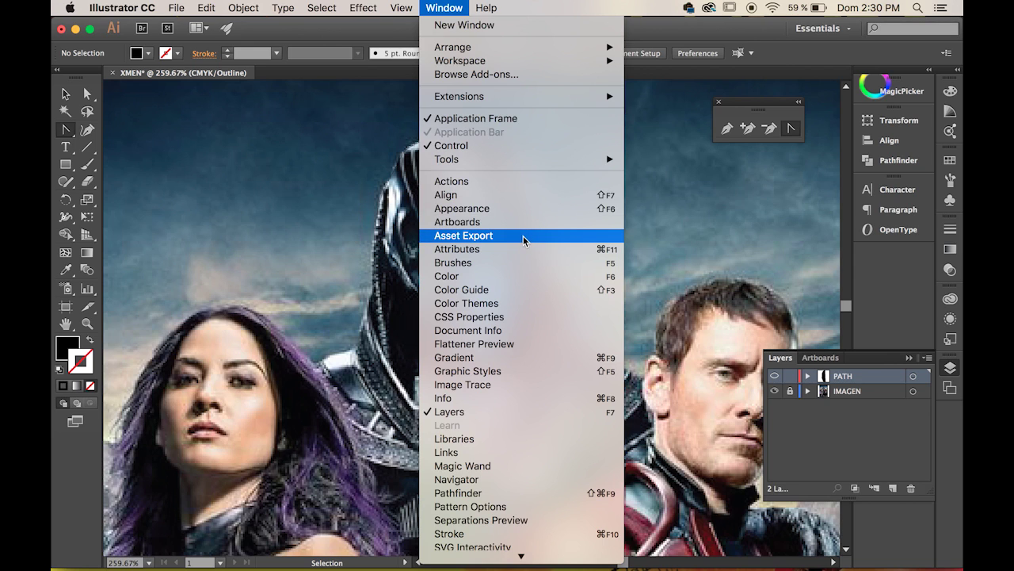
click(510, 480)
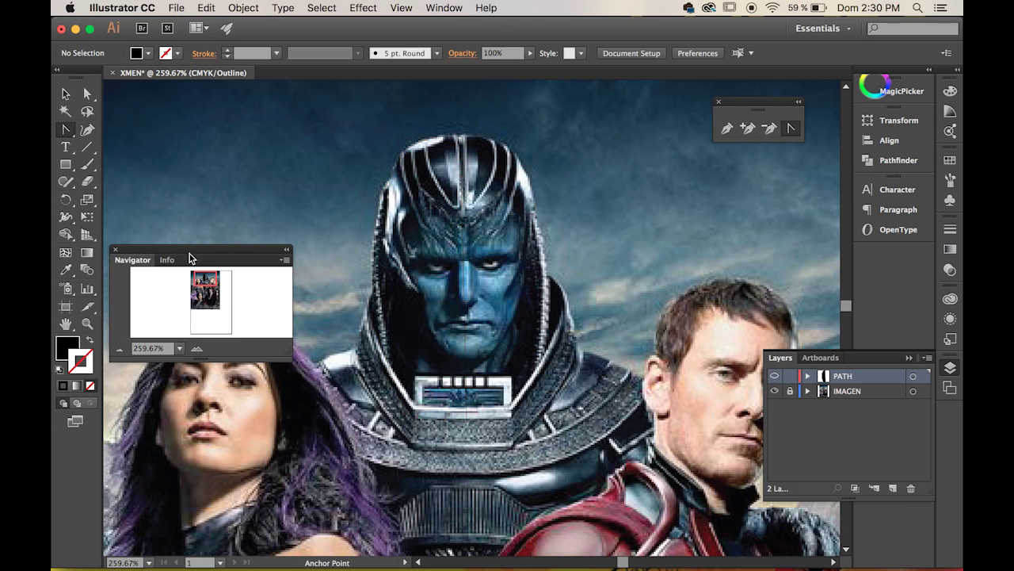
drag(189, 252, 181, 179)
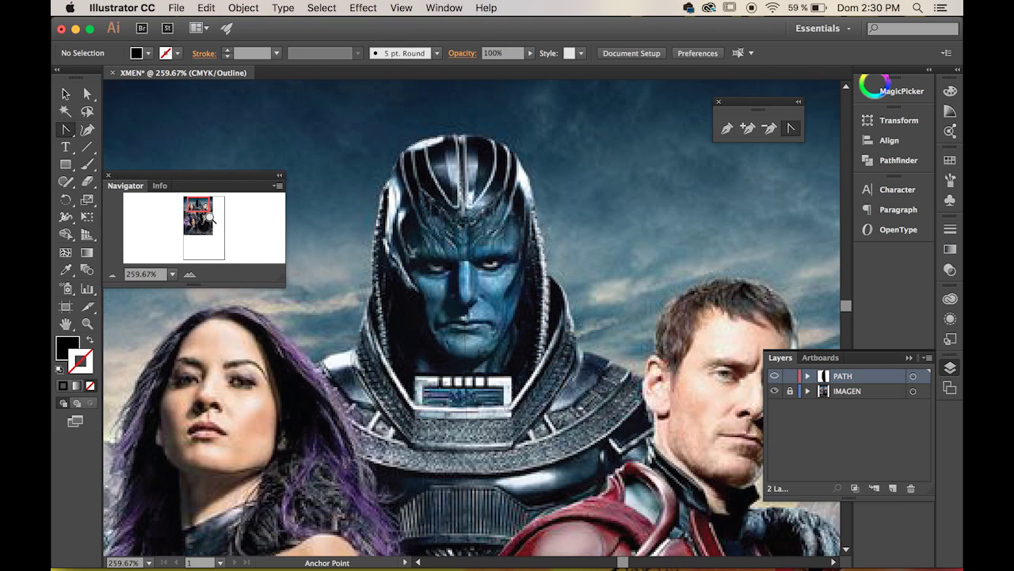
drag(196, 286, 200, 434)
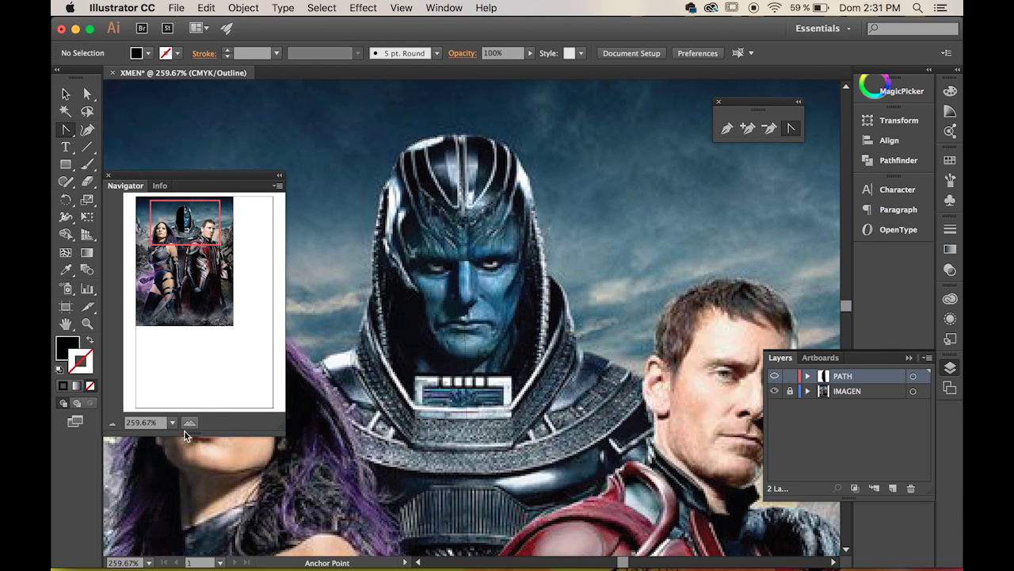
drag(192, 435, 198, 517)
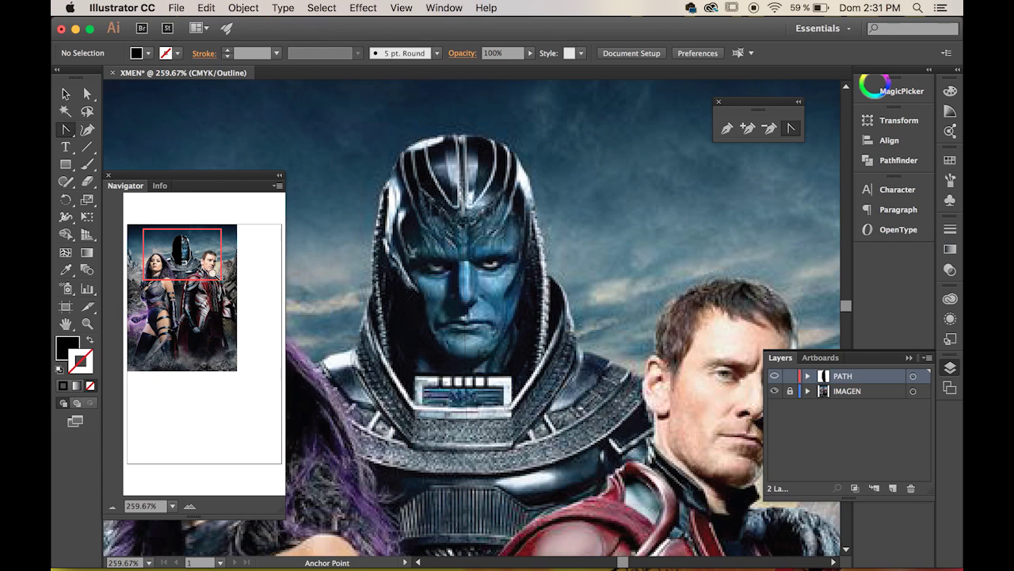
Step: Magnify the helmeted figure's head to 400%, using the Navigator for the final zoom
key(super)
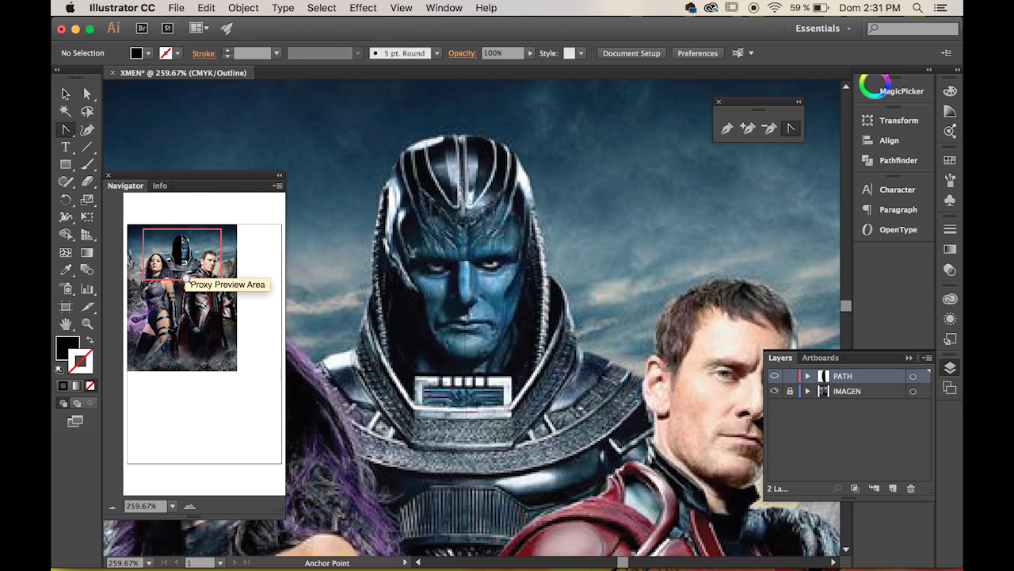
key(super+space)
drag(339, 103, 611, 451)
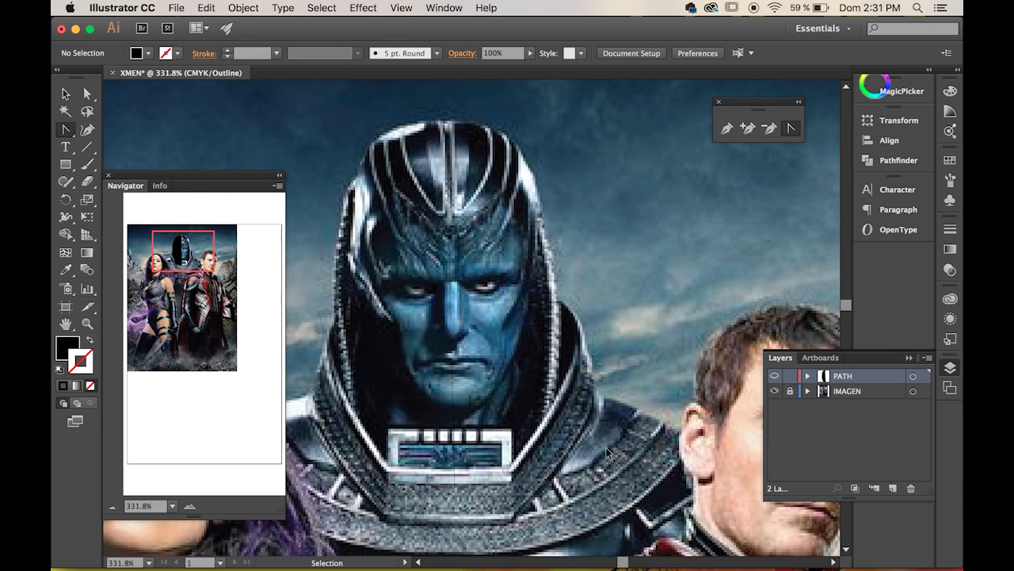
click(190, 509)
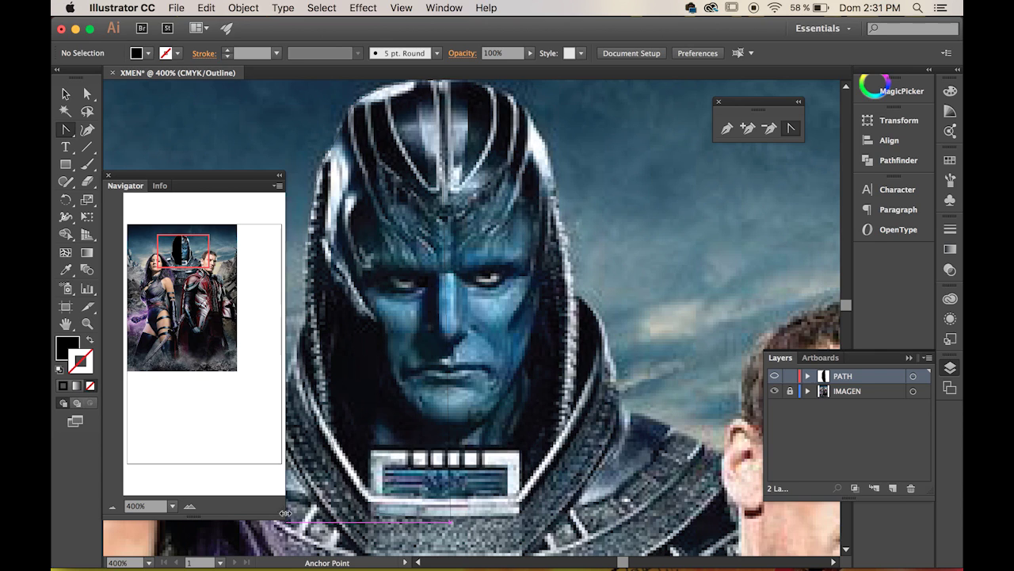
Step: Resize and reposition the Navigator beside the helmeted figure's head and activate the Selection tool
drag(285, 513, 514, 519)
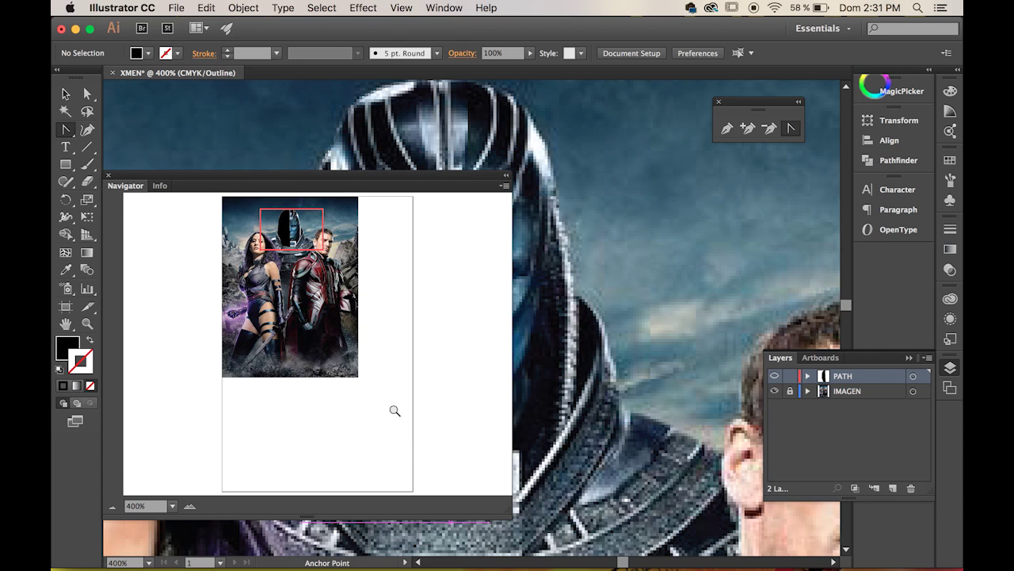
drag(354, 176, 224, 170)
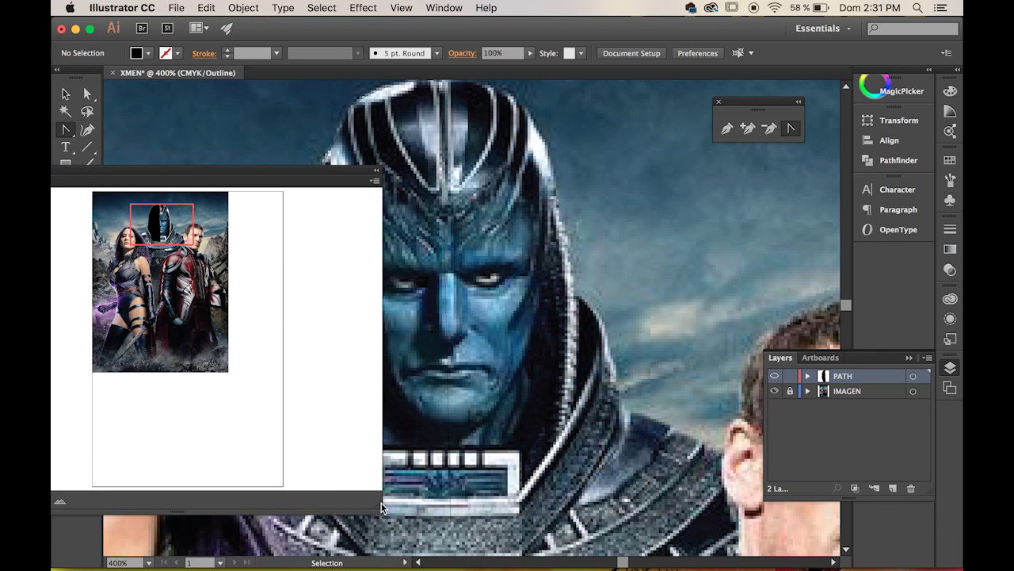
drag(382, 508, 227, 508)
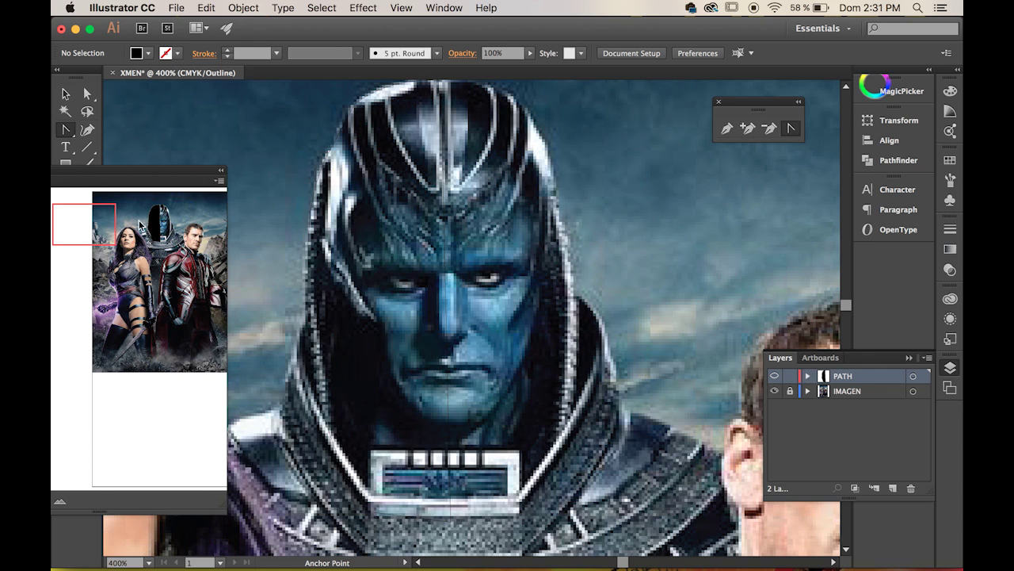
drag(131, 172, 206, 154)
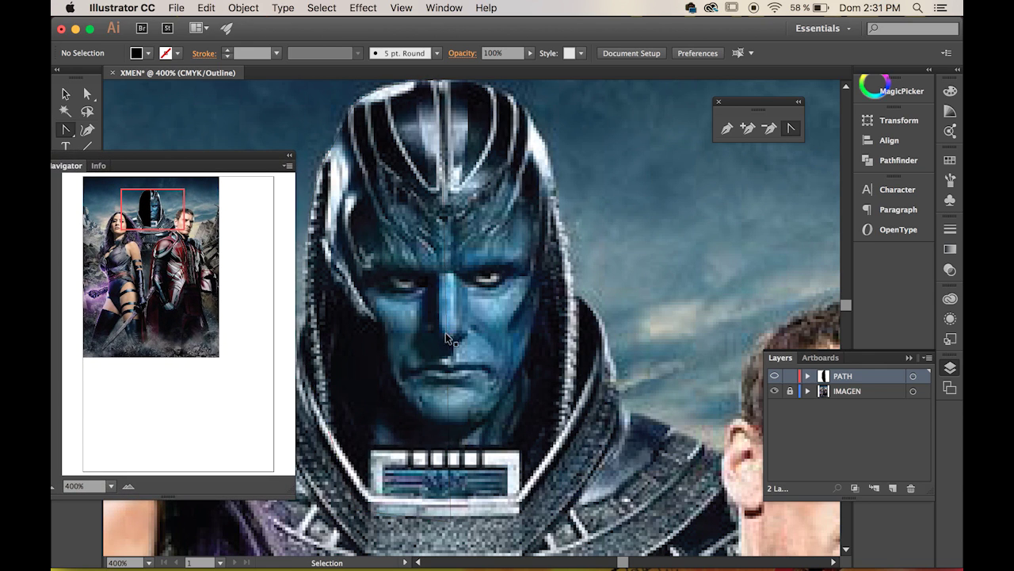
scroll(460, 238, left, 5)
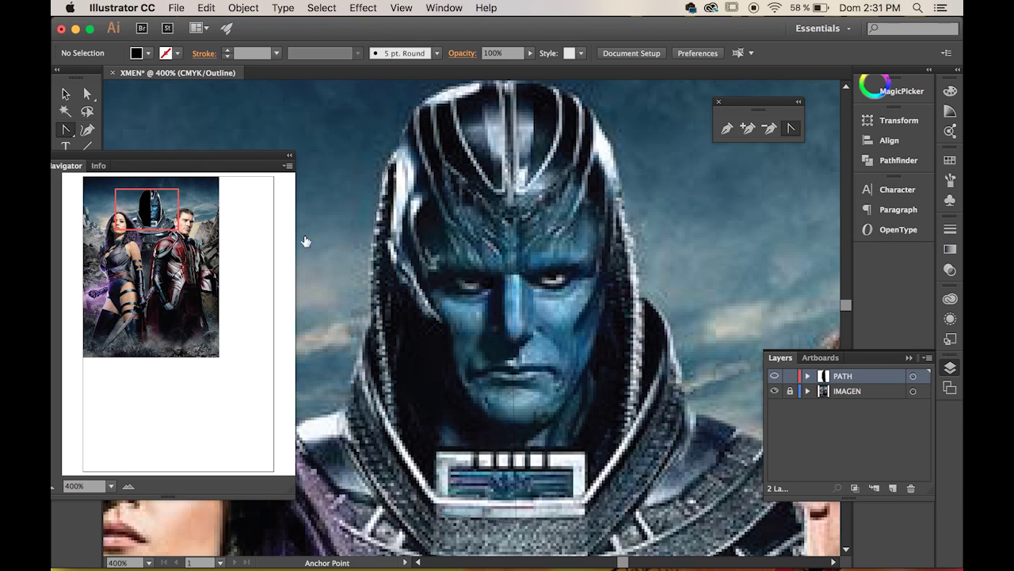
click(66, 94)
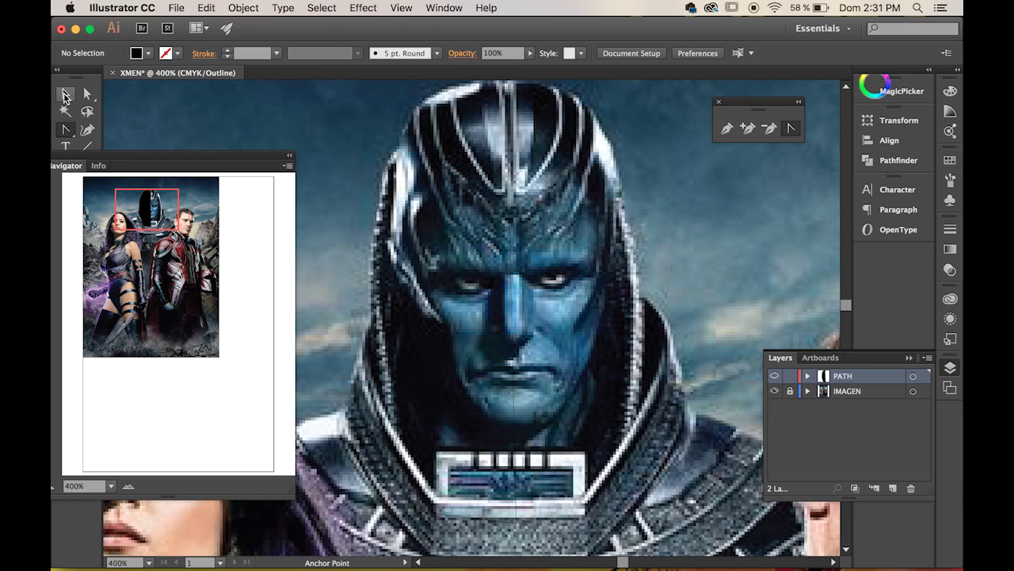
Step: Fill the traced half-head path with a dark tone sampled from the helmeted figure, moving the Navigator clear of the head
click(510, 309)
drag(122, 163, 781, 199)
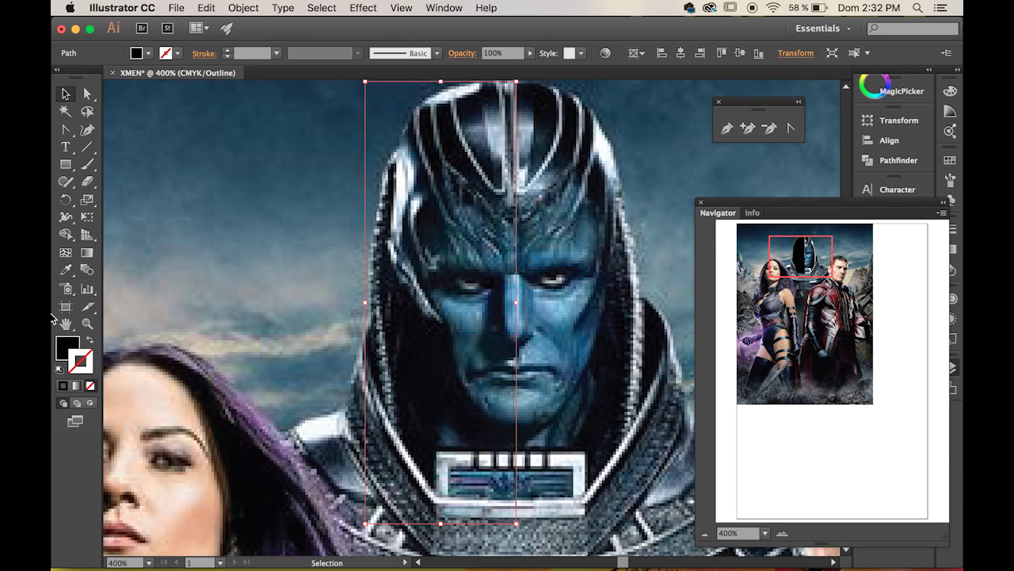
click(66, 270)
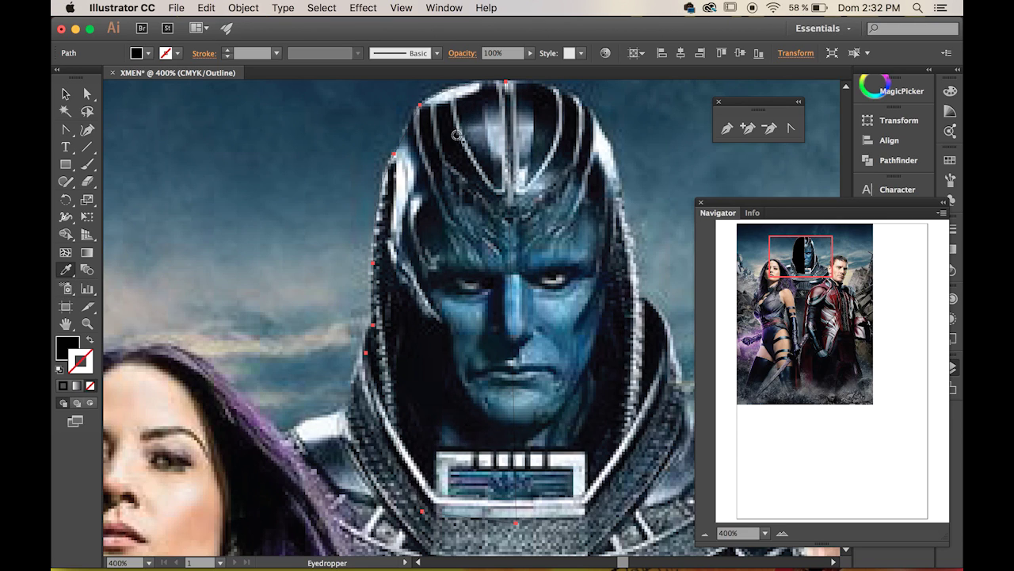
click(431, 230)
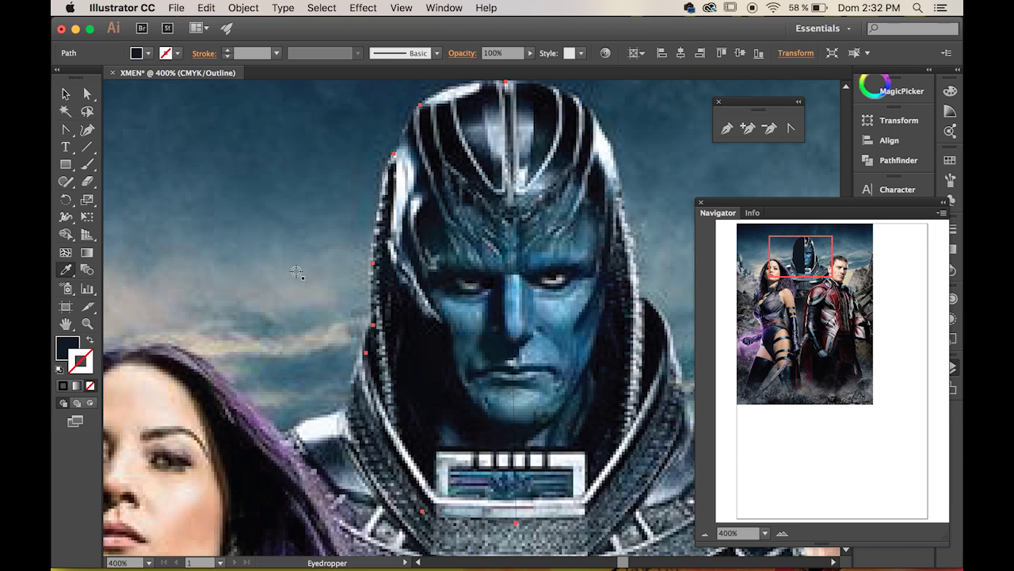
Step: Shift the half-head path's fill to a deeper, more saturated navy blue, hex 080F33
double_click(69, 347)
click(548, 313)
drag(548, 315, 560, 317)
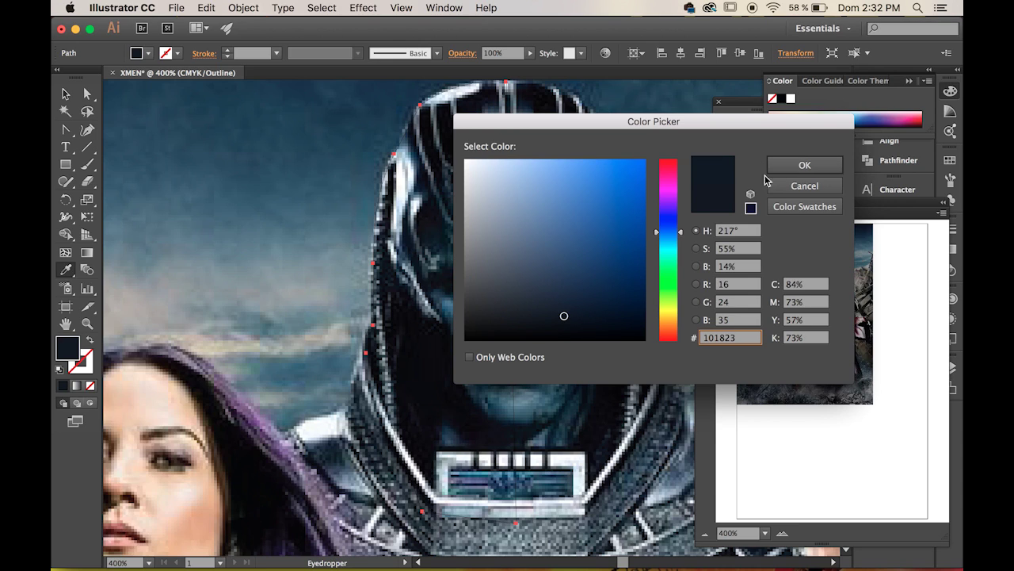
drag(684, 233, 681, 224)
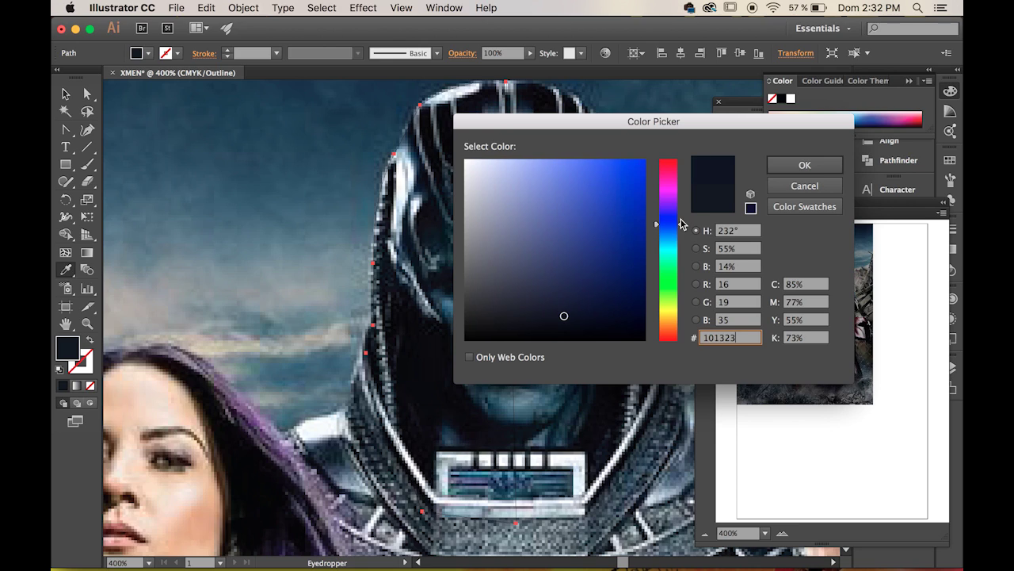
drag(569, 315, 618, 305)
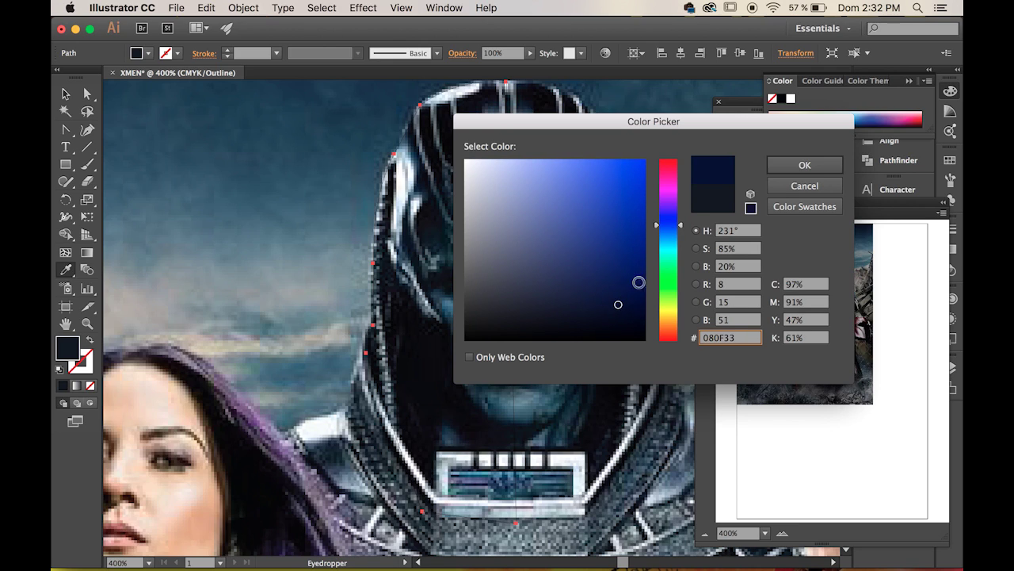
click(804, 166)
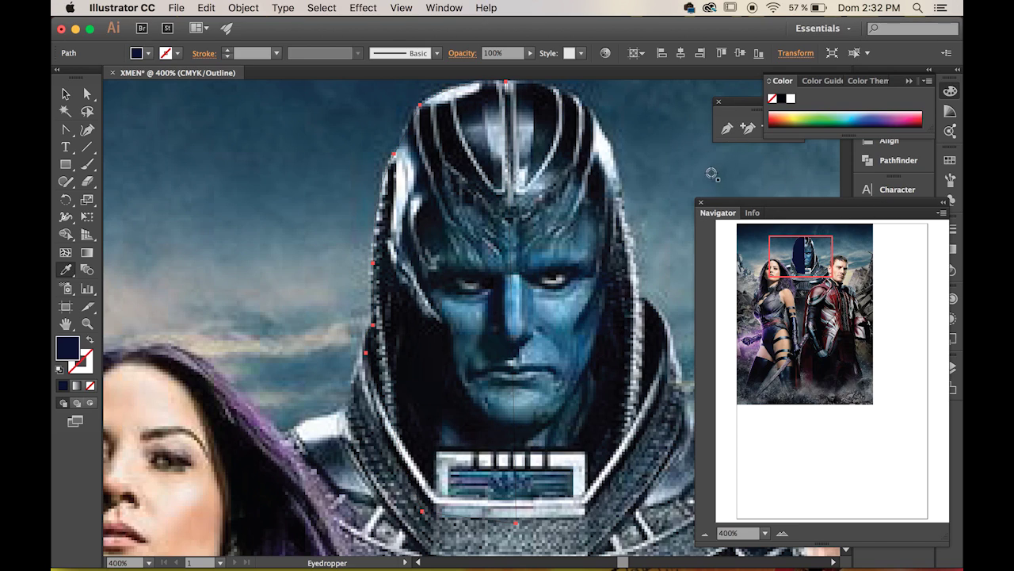
Step: Start a Pen path for the shadowed half of the face, running from the helmet's brow down the centre line and around the chest plate
click(728, 130)
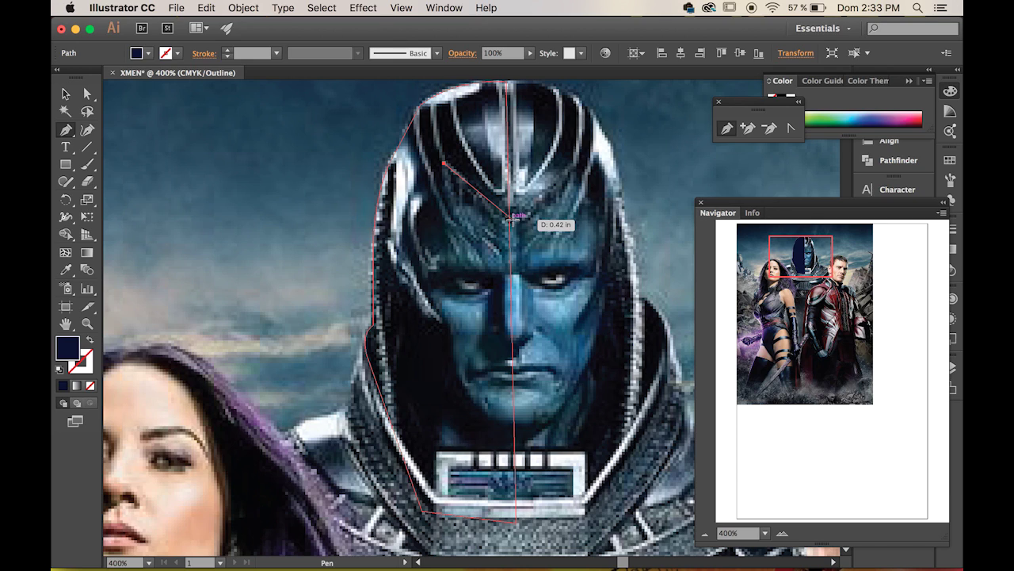
click(510, 218)
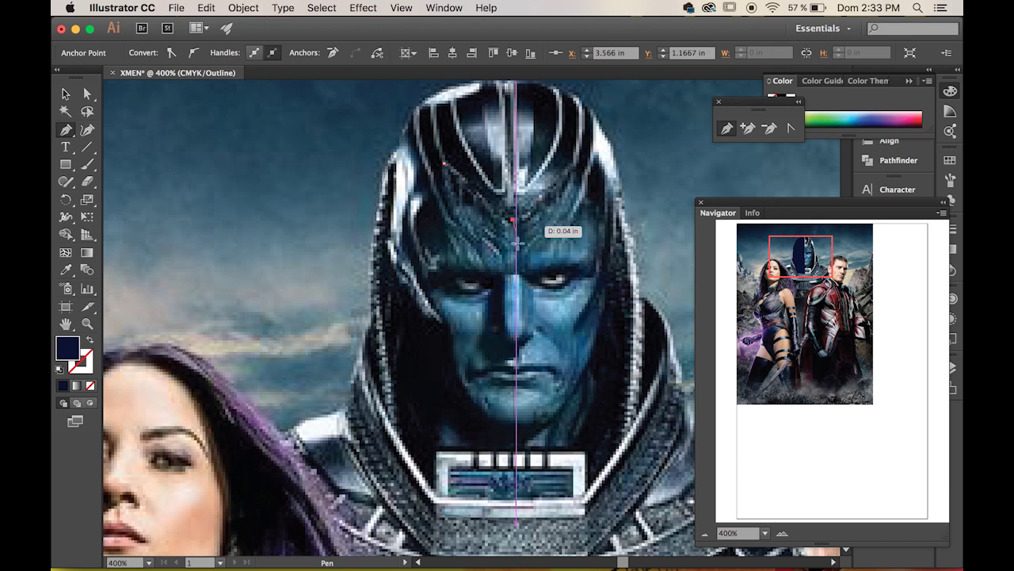
click(523, 529)
click(440, 499)
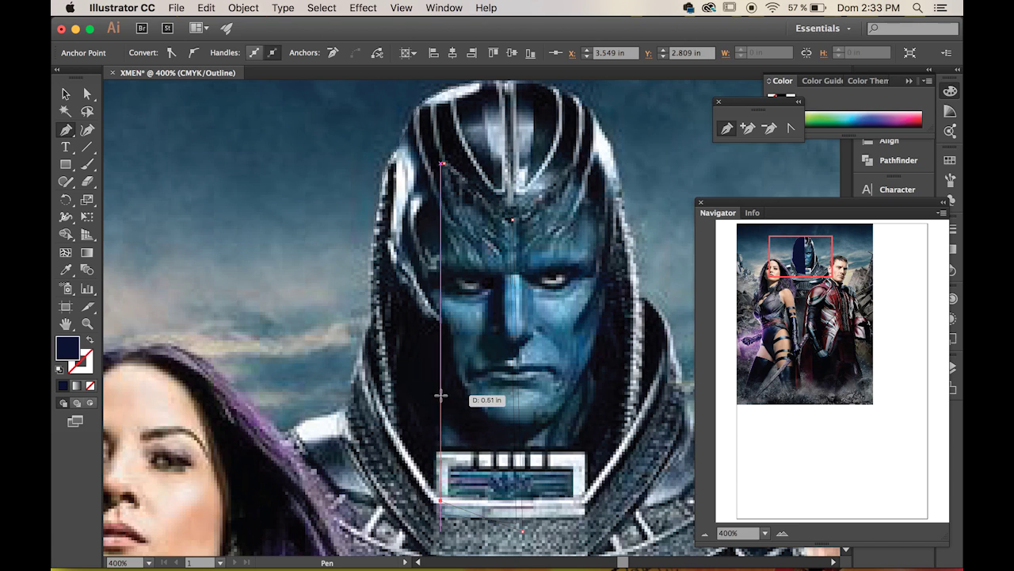
click(434, 429)
drag(442, 412, 439, 409)
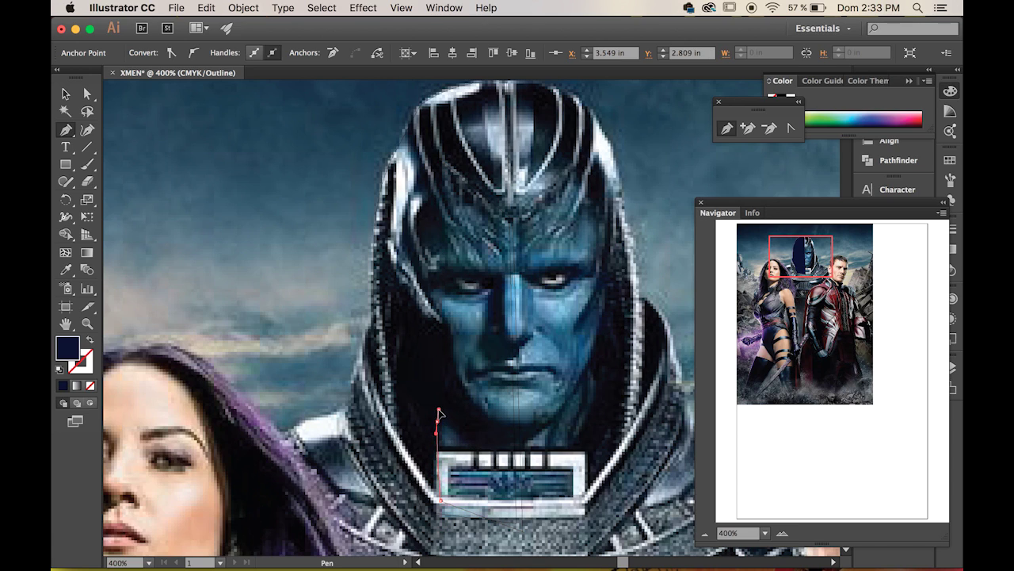
click(480, 450)
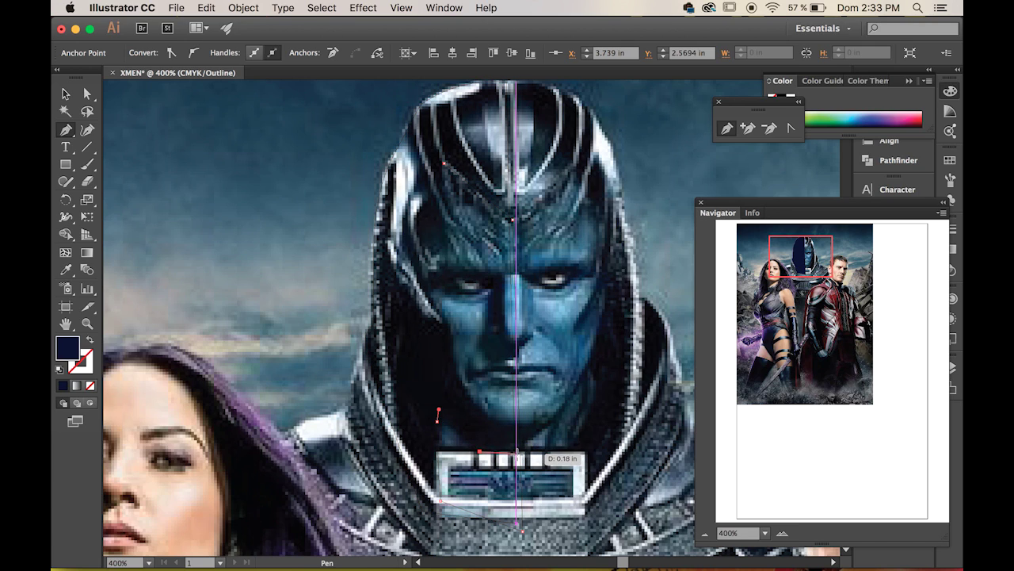
Step: Continue the face path along the neck, jaw, cheek and temple, and close it at its starting anchor on the brow
click(516, 453)
click(514, 423)
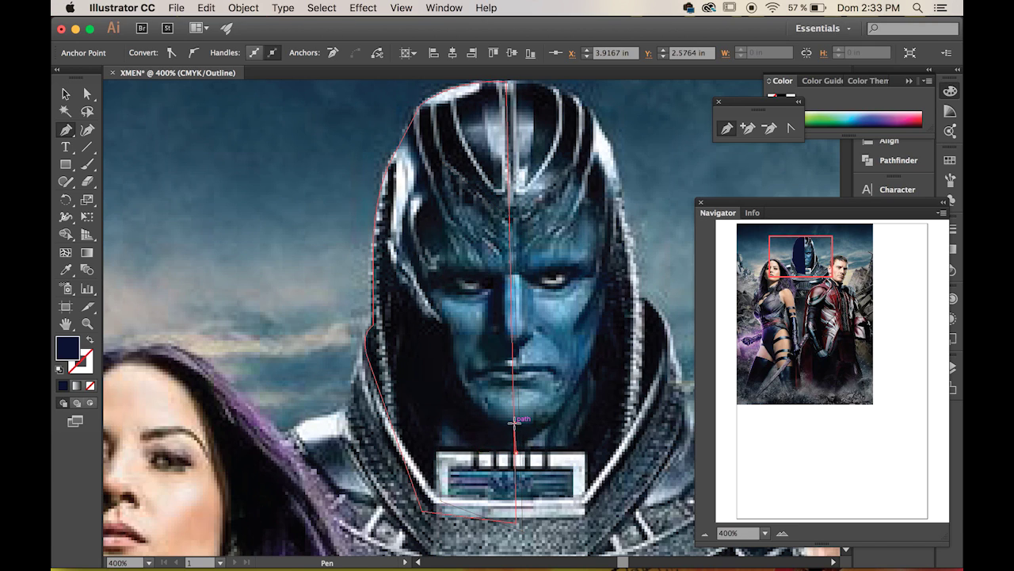
drag(453, 386, 456, 232)
click(448, 325)
click(431, 291)
click(456, 232)
click(444, 163)
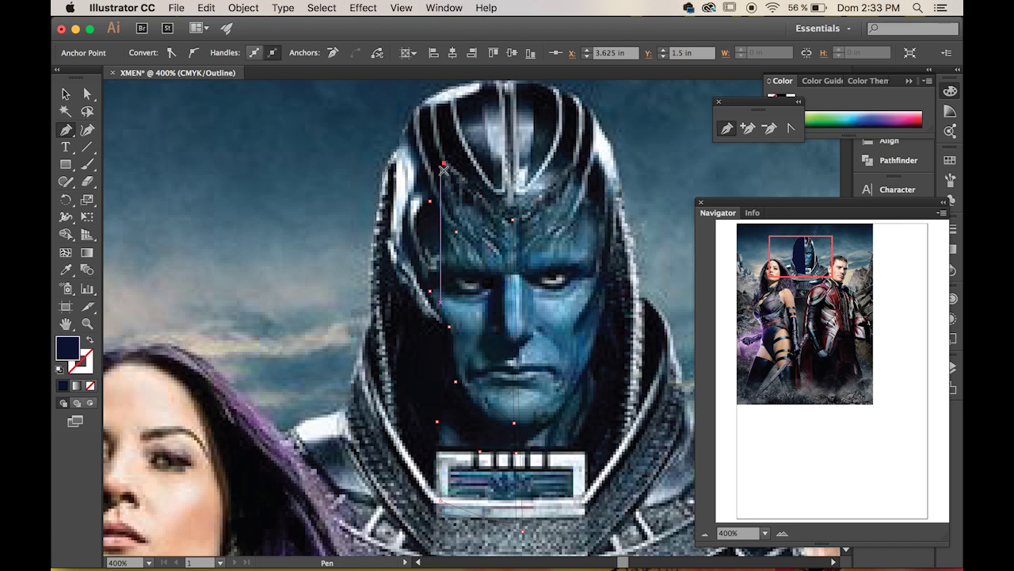
key(Escape)
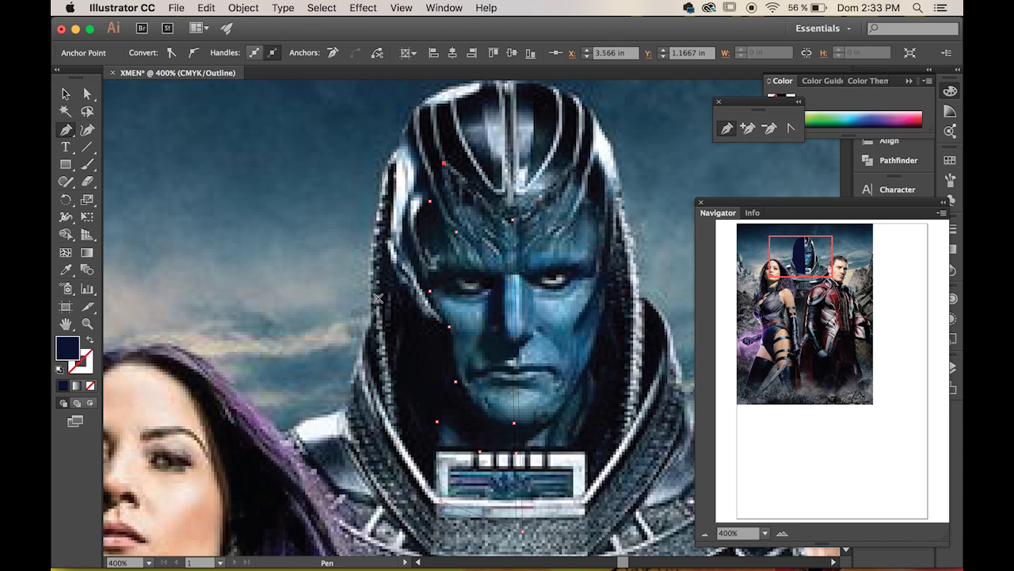
Step: Fill the half-face shape with blue sampled from the cheek and bend its forehead, cheek and jaw segments into curves
click(66, 269)
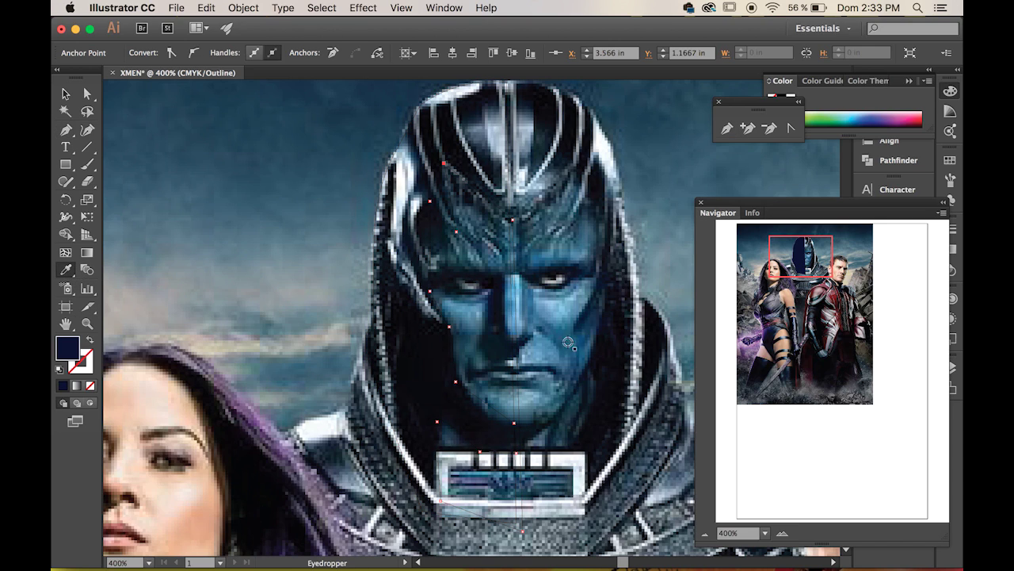
click(472, 341)
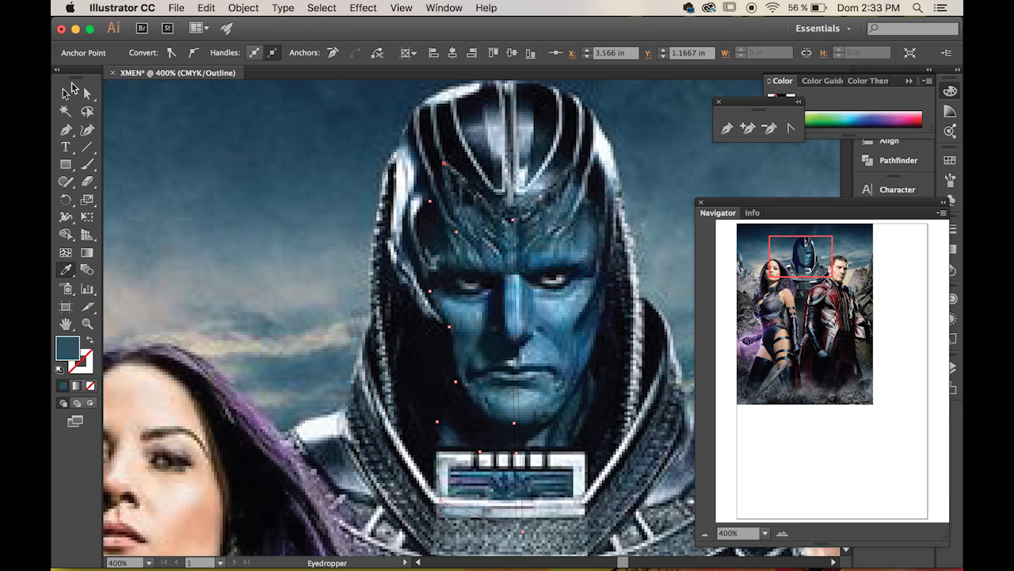
click(790, 130)
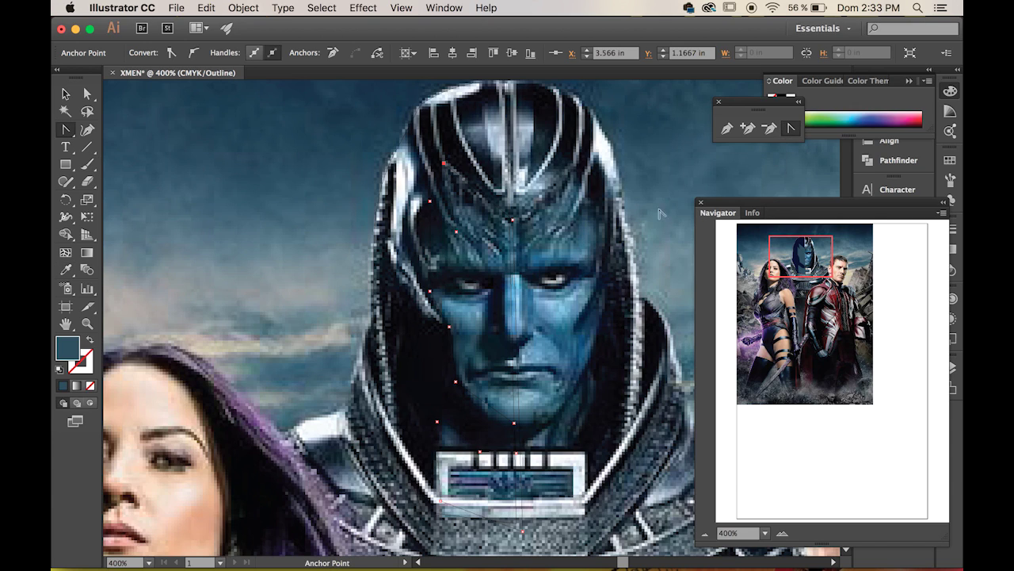
drag(490, 211, 441, 198)
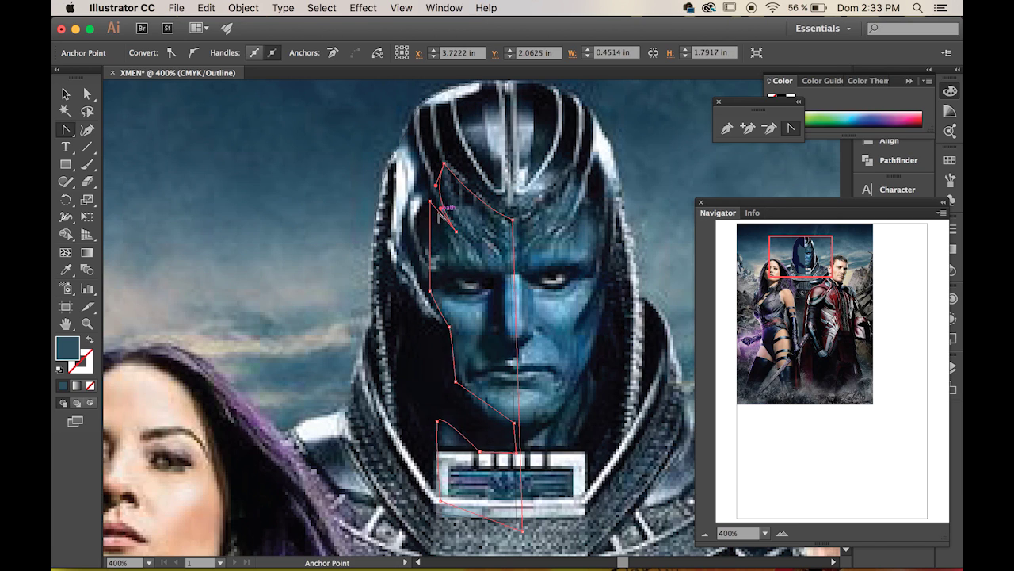
drag(446, 325, 441, 343)
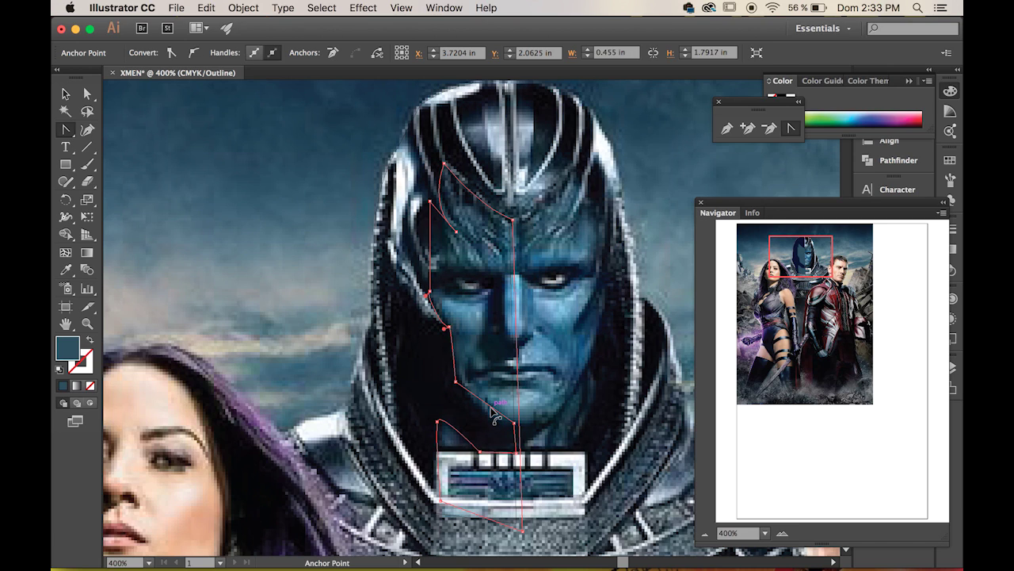
drag(493, 410, 491, 420)
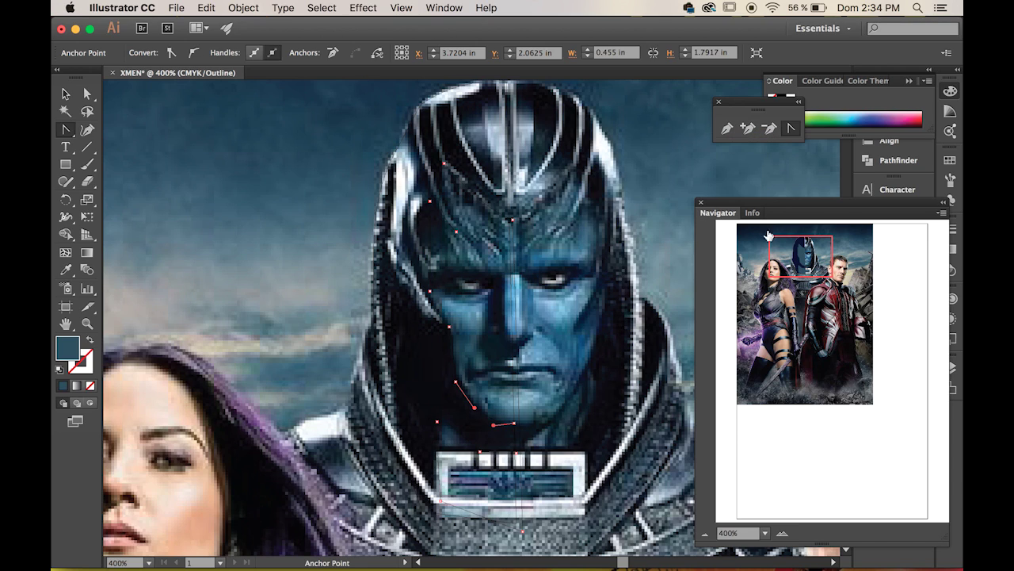
Step: Trace the dark eye socket in the shadowed half of the face as a closed Pen shape, from the nose bridge around the eye and back
click(726, 127)
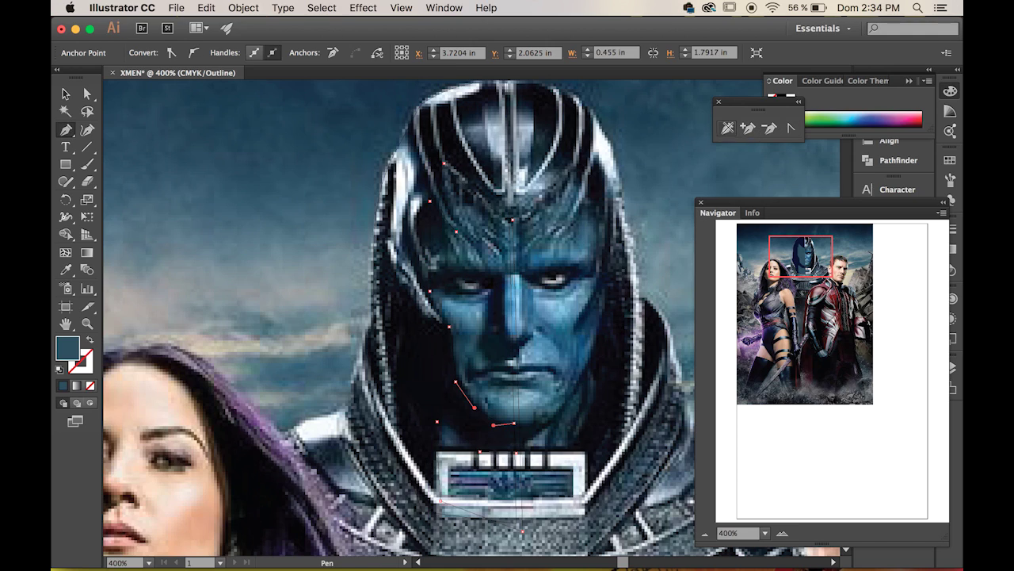
click(500, 278)
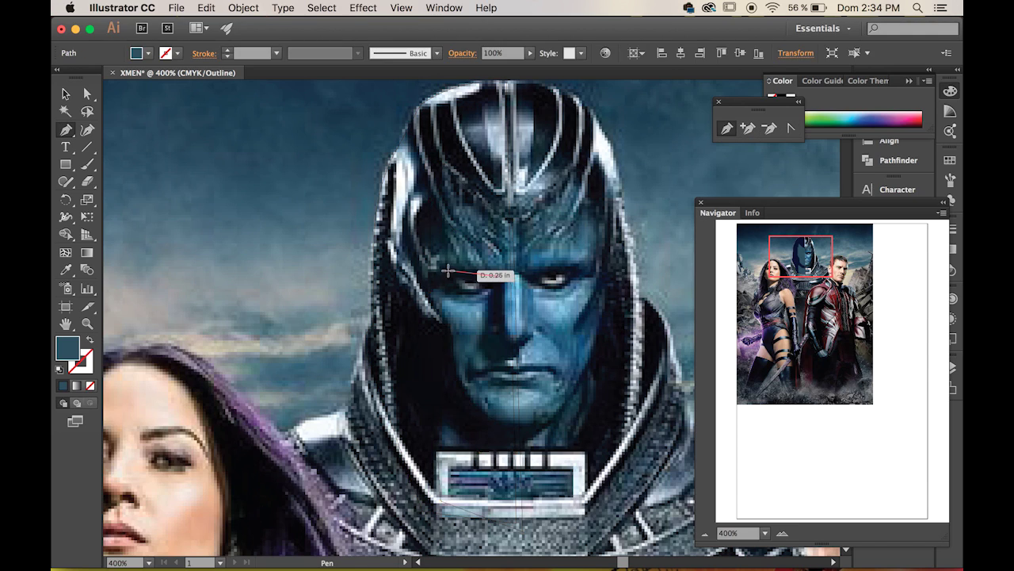
drag(450, 264, 426, 283)
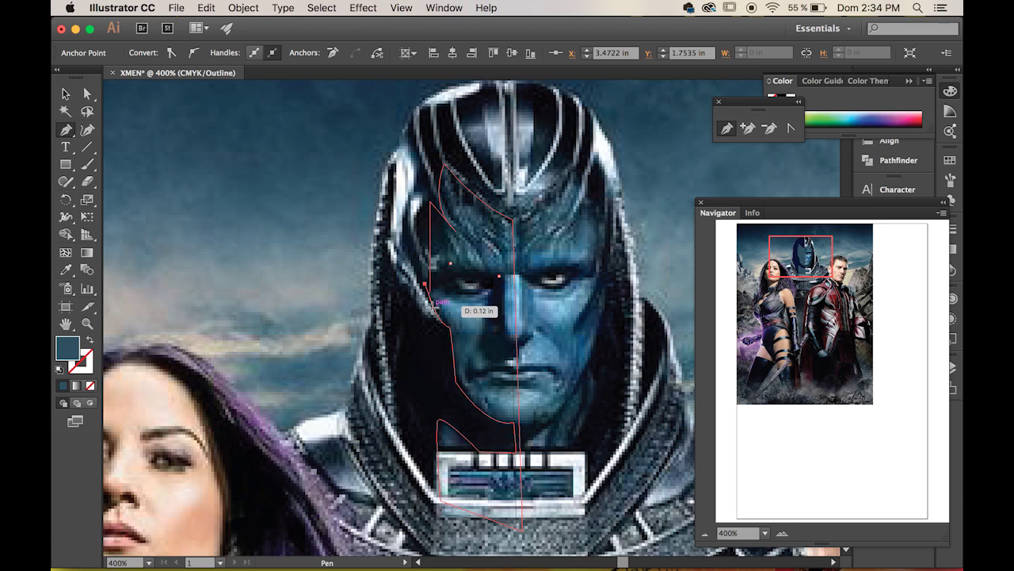
super+click(434, 304)
click(433, 305)
drag(446, 290, 502, 311)
mouse_move(502, 312)
mouse_down()
mouse_move(492, 306)
mouse_move(486, 321)
mouse_move(496, 301)
mouse_move(499, 310)
mouse_up()
click(500, 277)
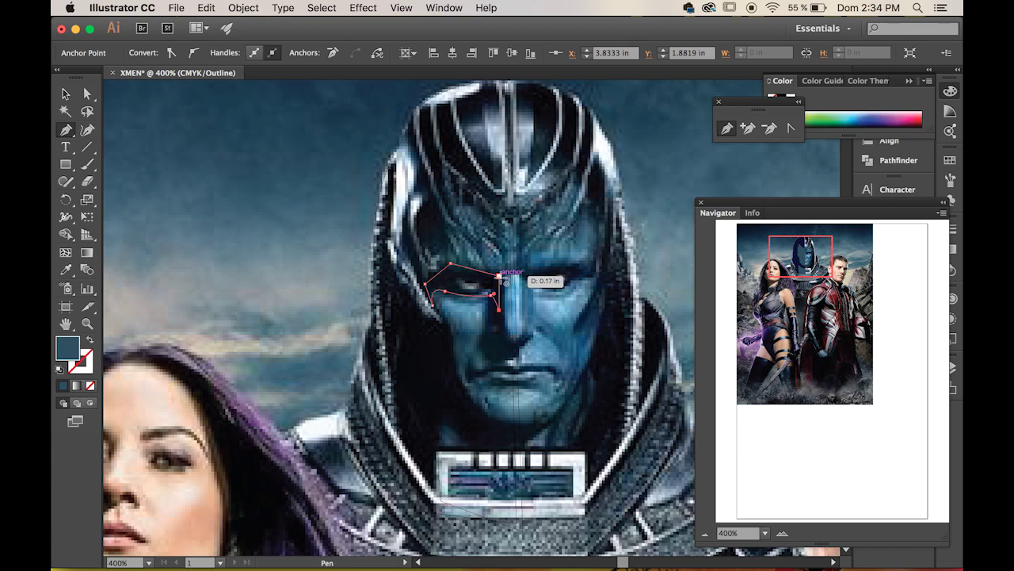
drag(492, 273, 490, 273)
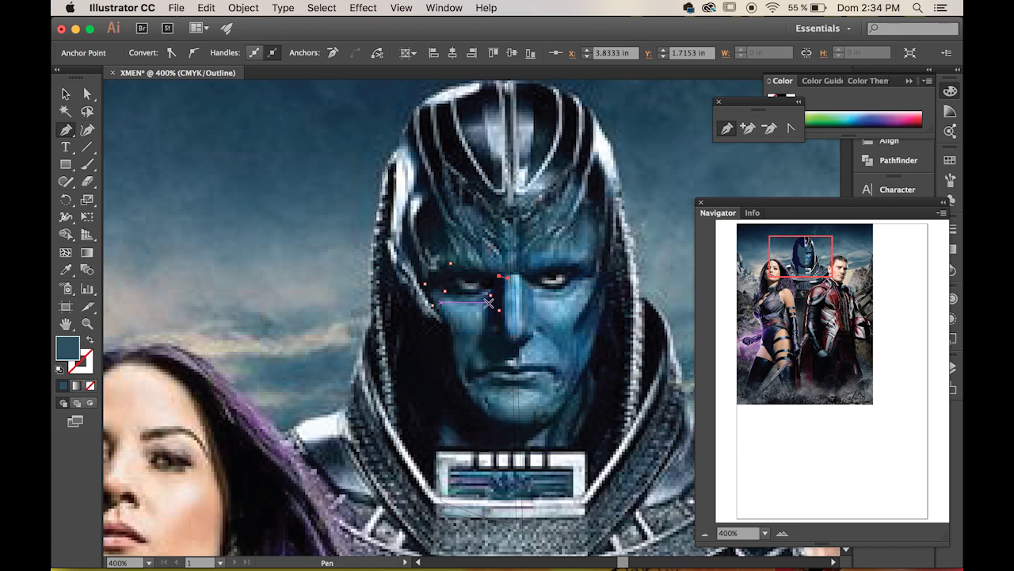
Step: Fill the eye-socket shape with near-black sampled from inside the hood and curve its upper and outer edges
click(65, 270)
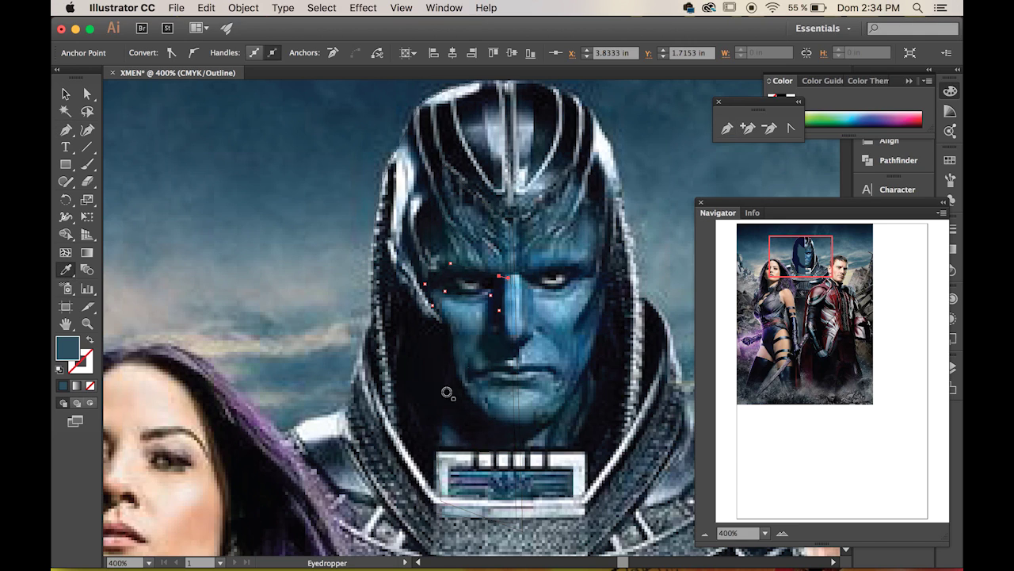
click(425, 384)
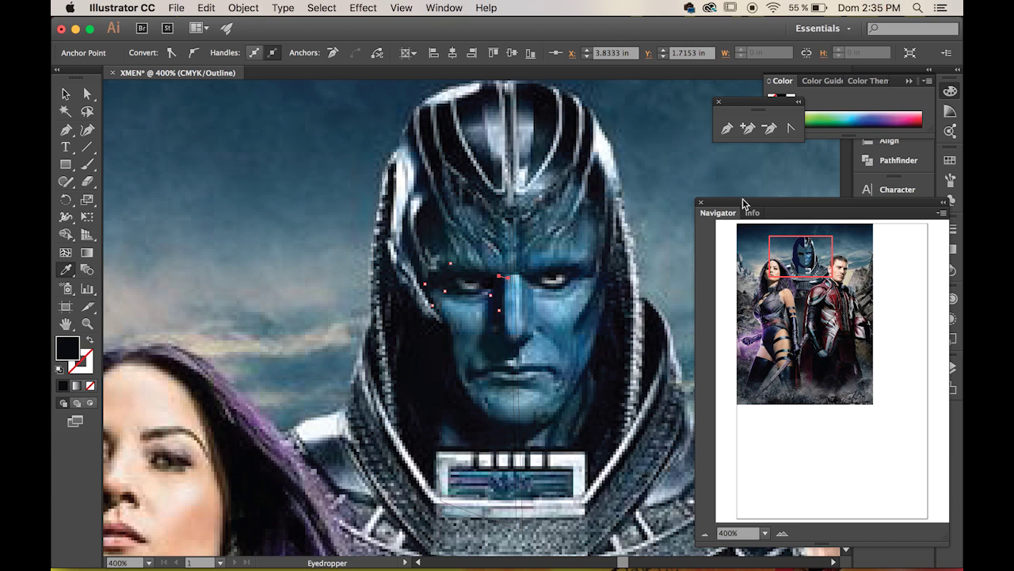
click(790, 128)
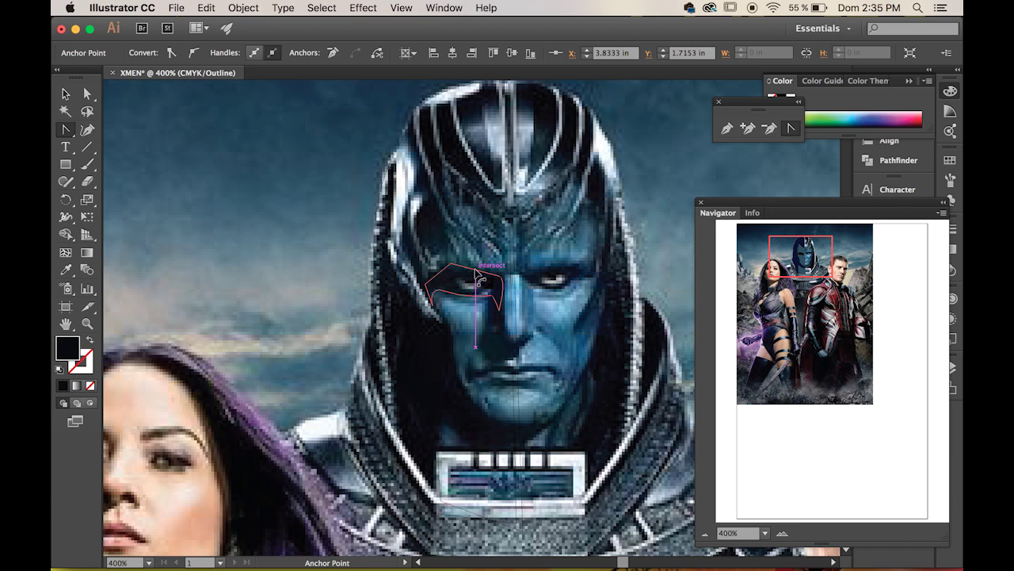
click(476, 269)
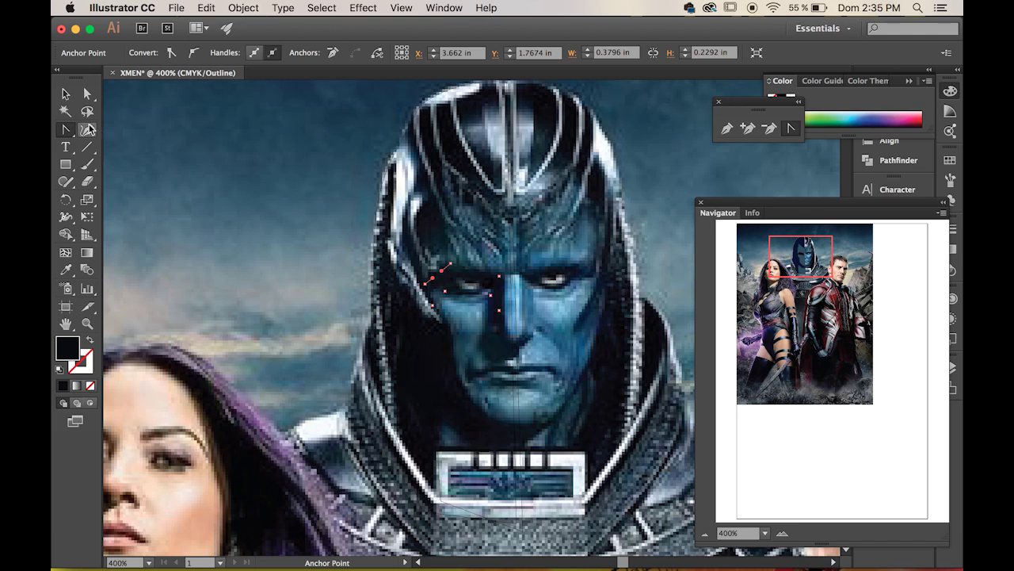
Step: Trace the small eye inside the dark socket on the shadowed half of the face as a closed Pen shape
click(723, 129)
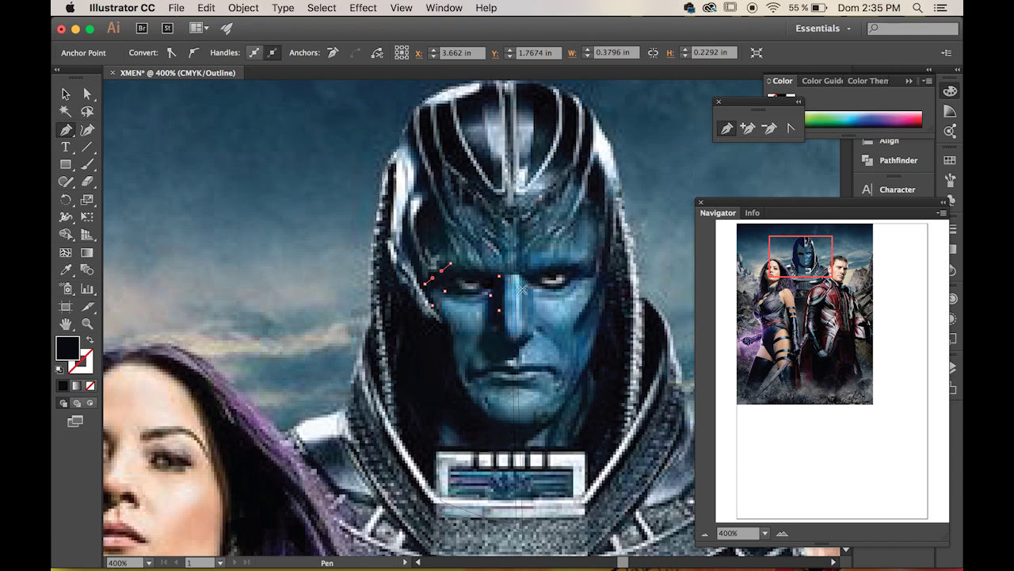
drag(412, 246, 543, 333)
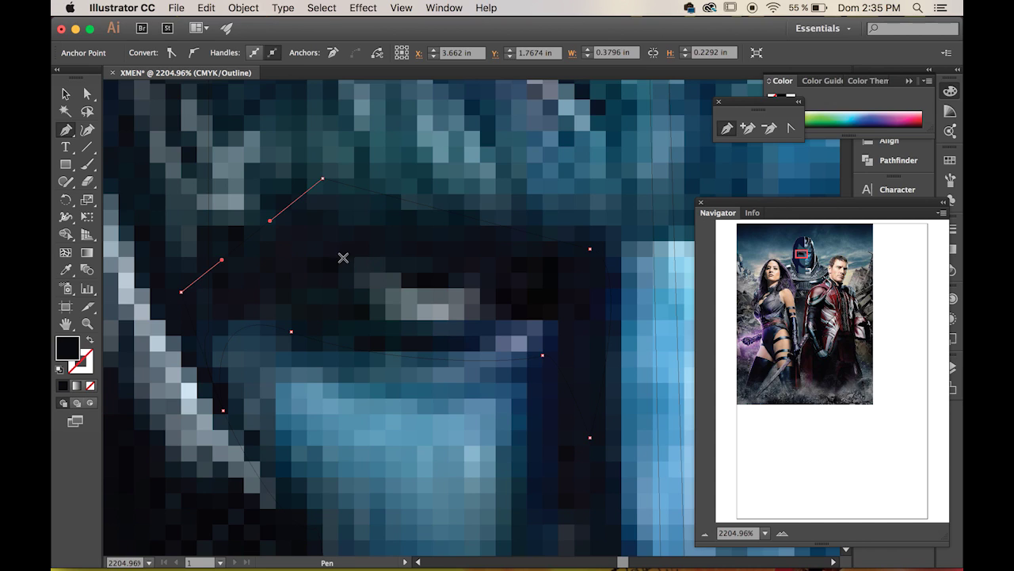
click(343, 259)
drag(381, 263, 432, 294)
drag(488, 273, 523, 311)
click(523, 310)
drag(427, 329, 350, 308)
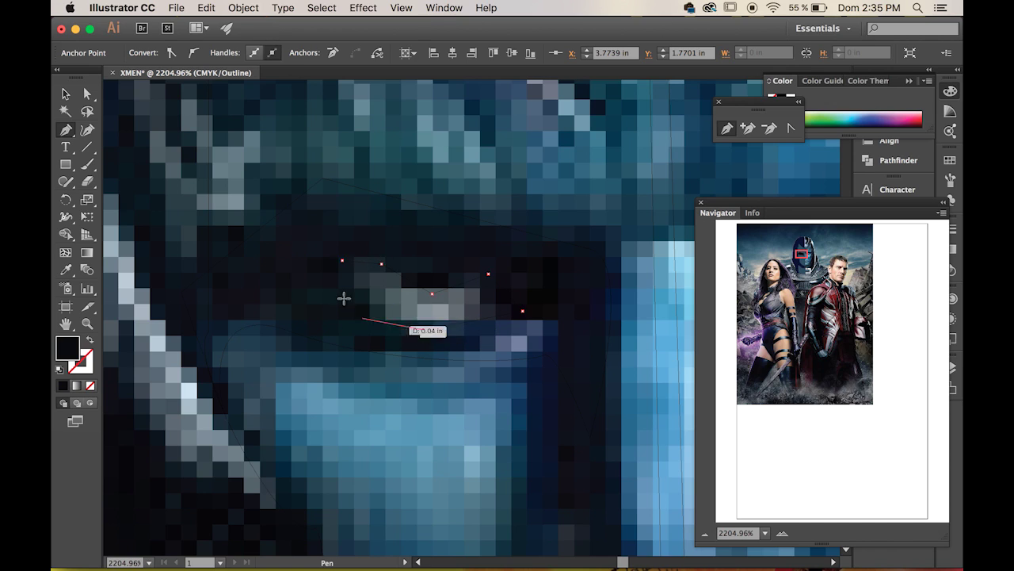
click(343, 259)
Step: Convert the eye shape's lower and upper middle anchors to smooth points and bend its inner and outer corner segments
click(790, 132)
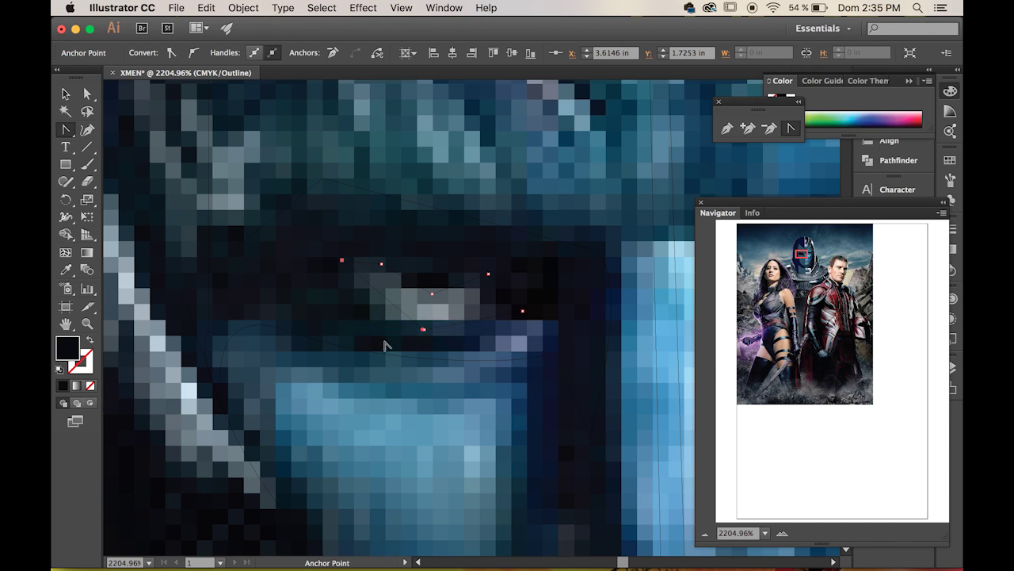
drag(424, 329, 359, 321)
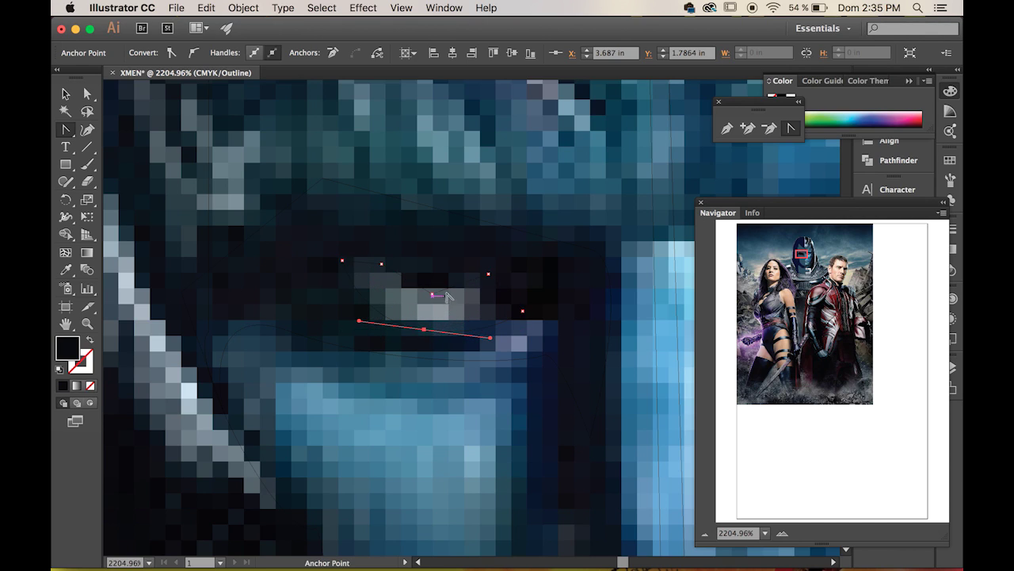
drag(432, 294, 462, 302)
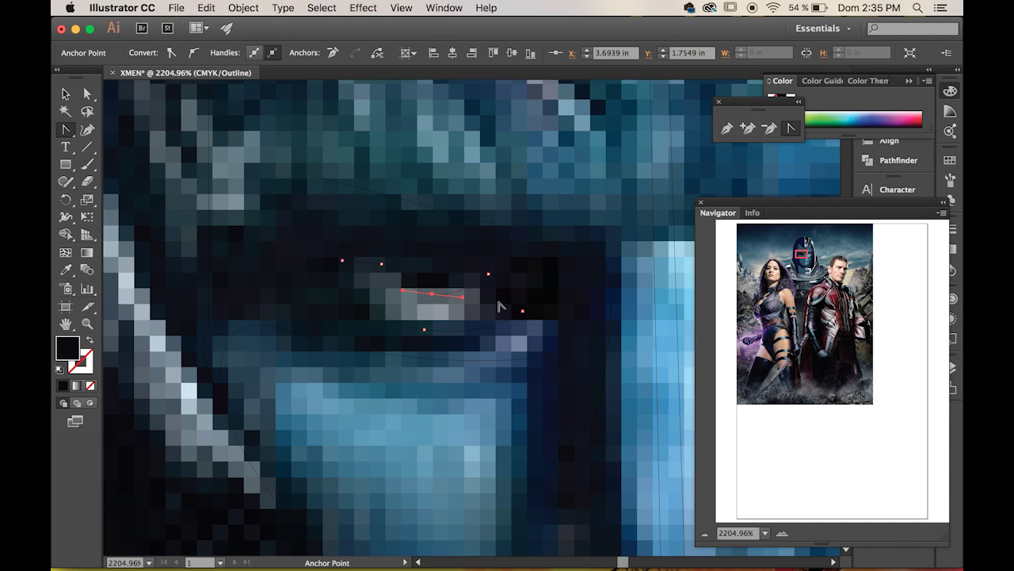
drag(509, 298, 517, 294)
drag(367, 270, 357, 260)
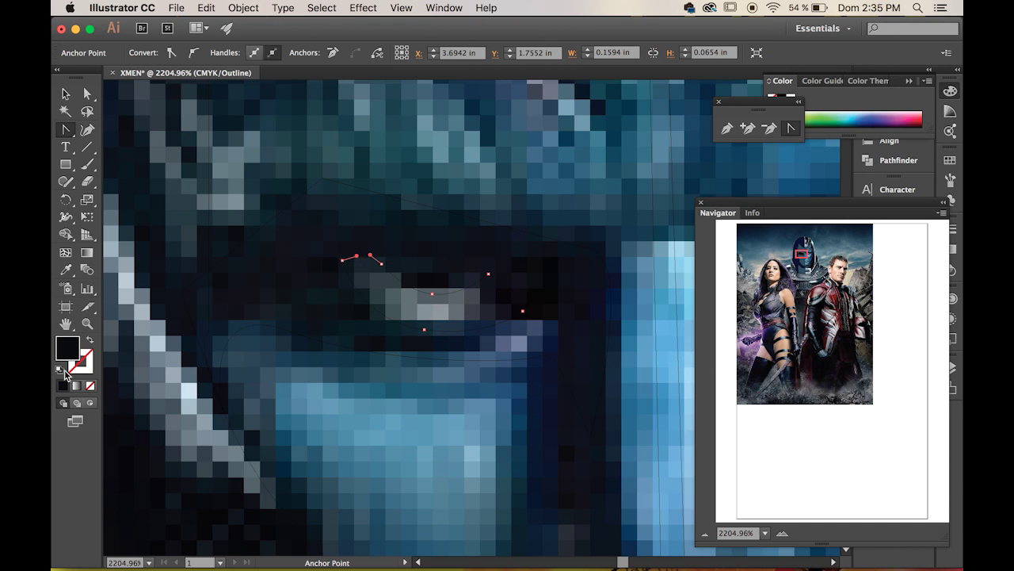
Step: Fill the eye shape with light grey sampled from the white of the eye and deselect it
click(65, 270)
click(434, 311)
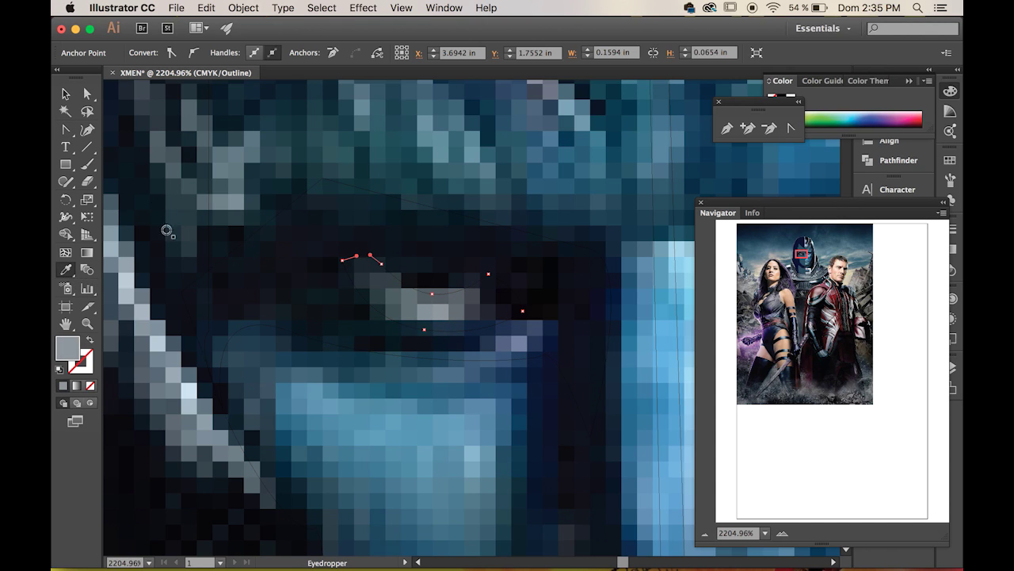
click(66, 93)
click(374, 295)
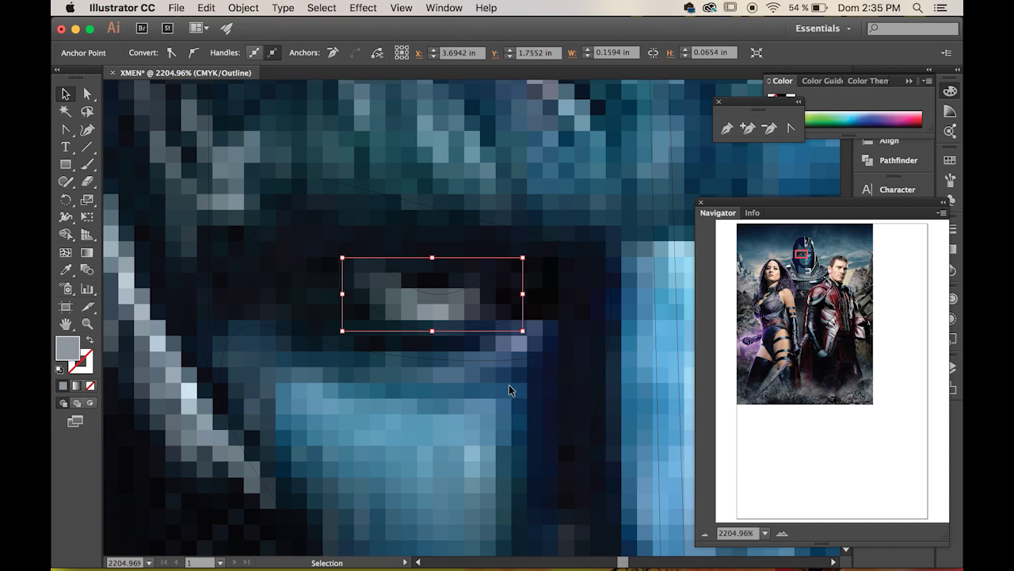
key(z)
click(481, 394)
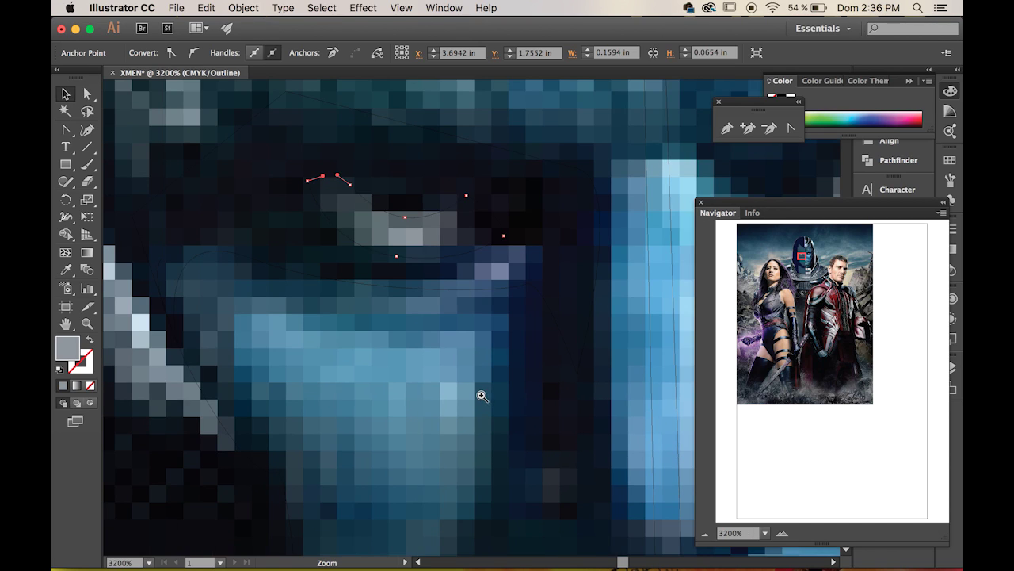
click(478, 395)
key(super+0)
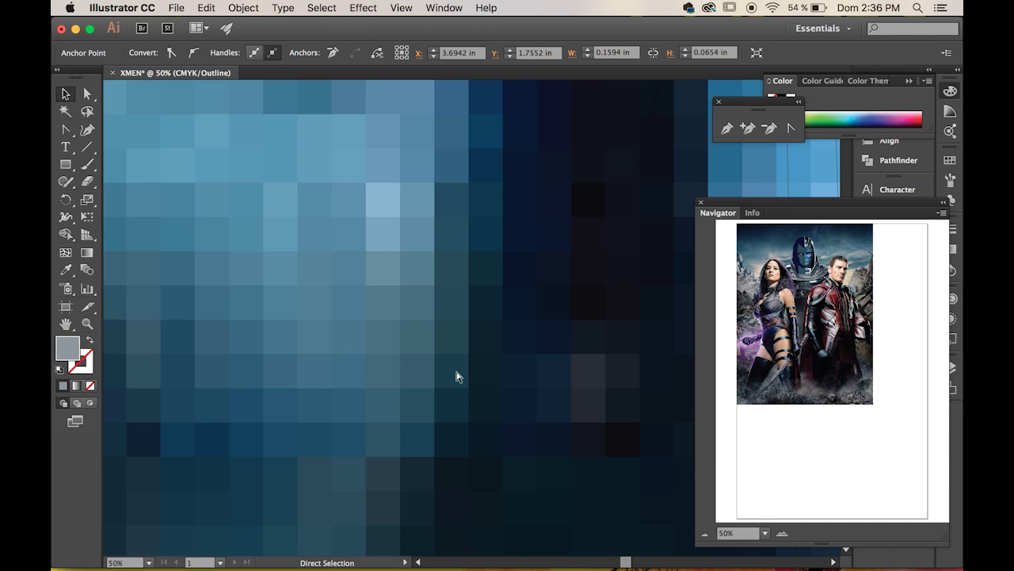
click(596, 274)
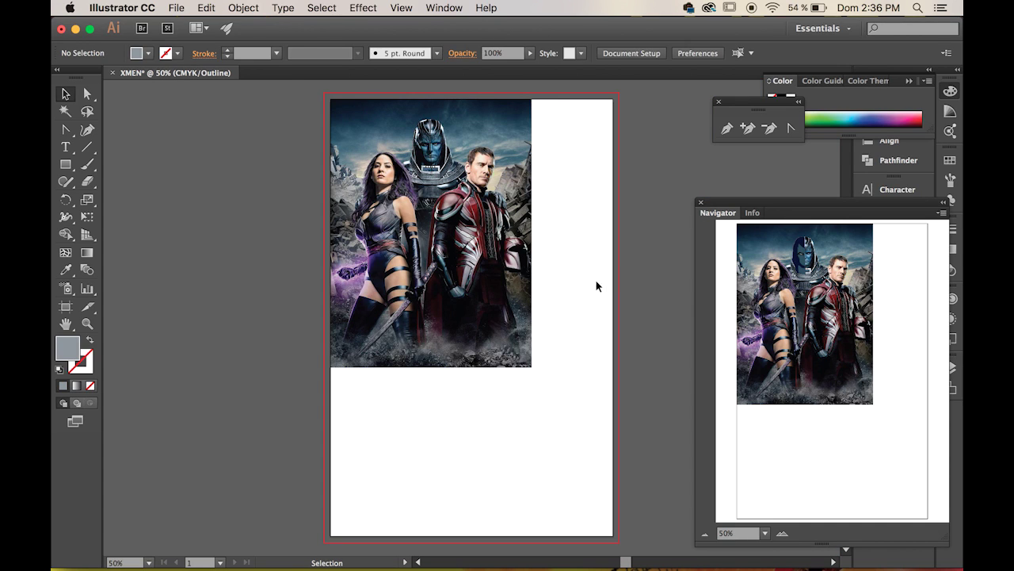
Step: Trace the dark shadow under the nose as a closed Pen shape, from the nose tip down to the upper lip and back
key(z)
drag(397, 111, 498, 193)
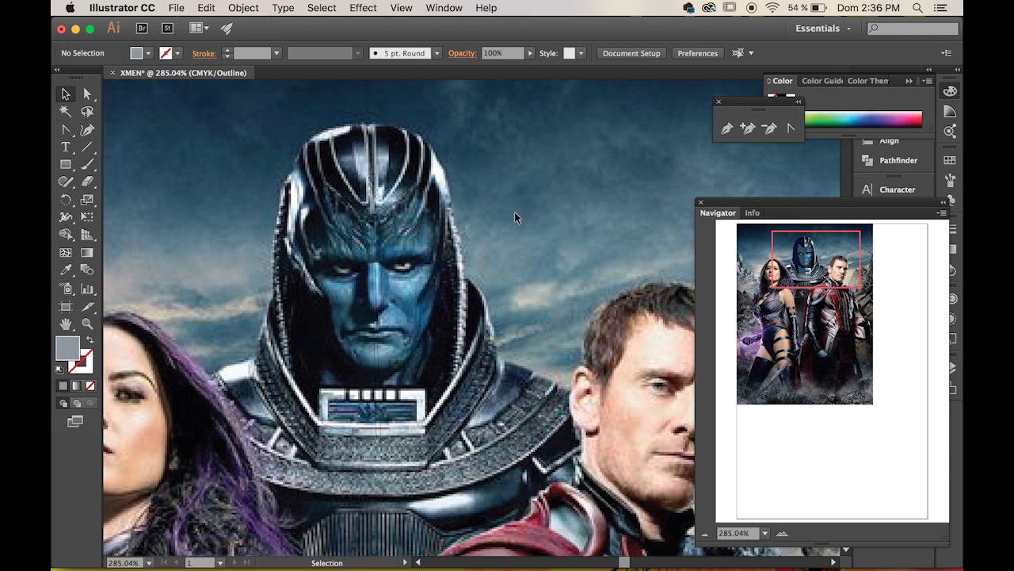
key(space)
drag(375, 302, 436, 341)
click(726, 128)
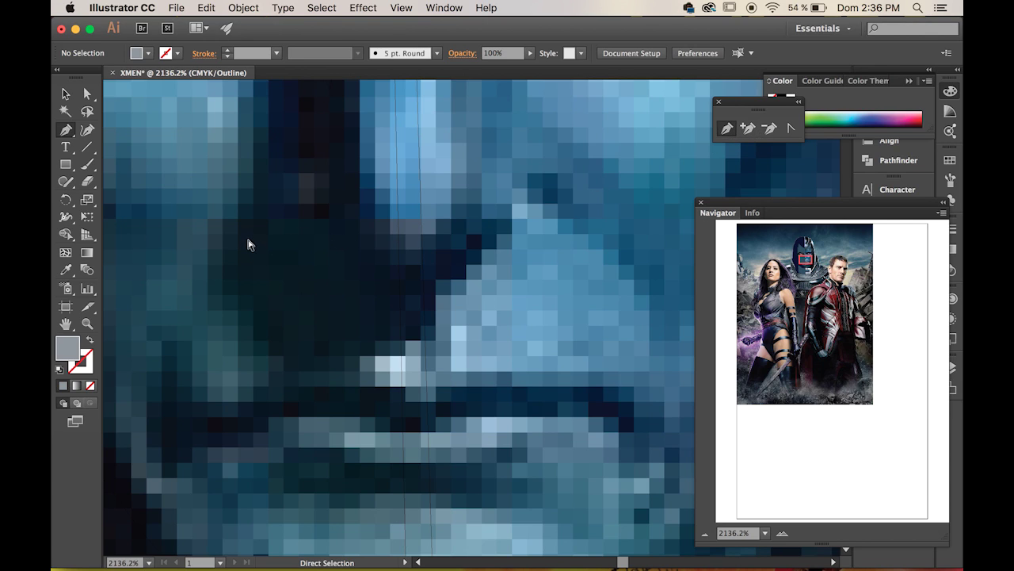
click(395, 260)
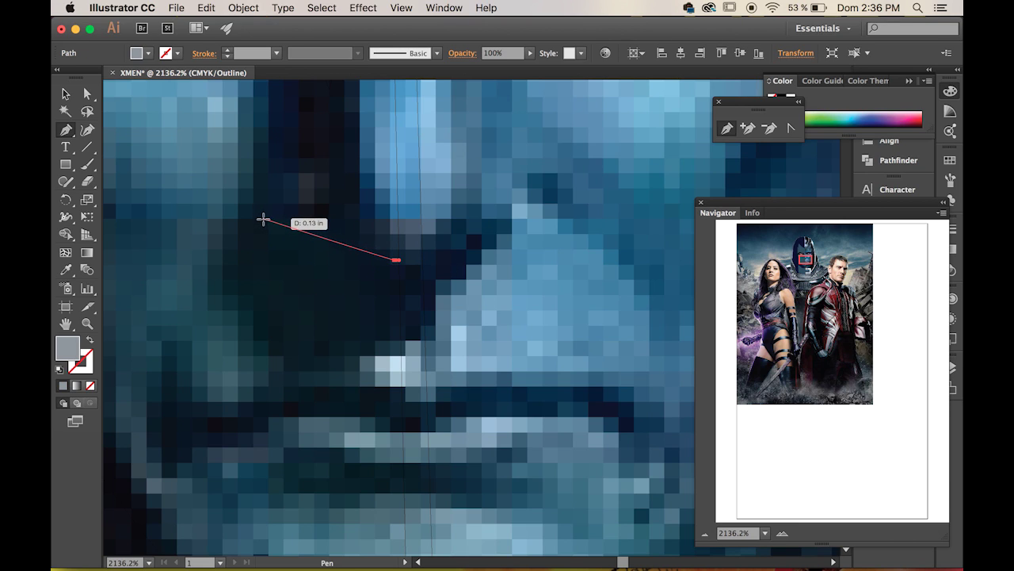
click(253, 219)
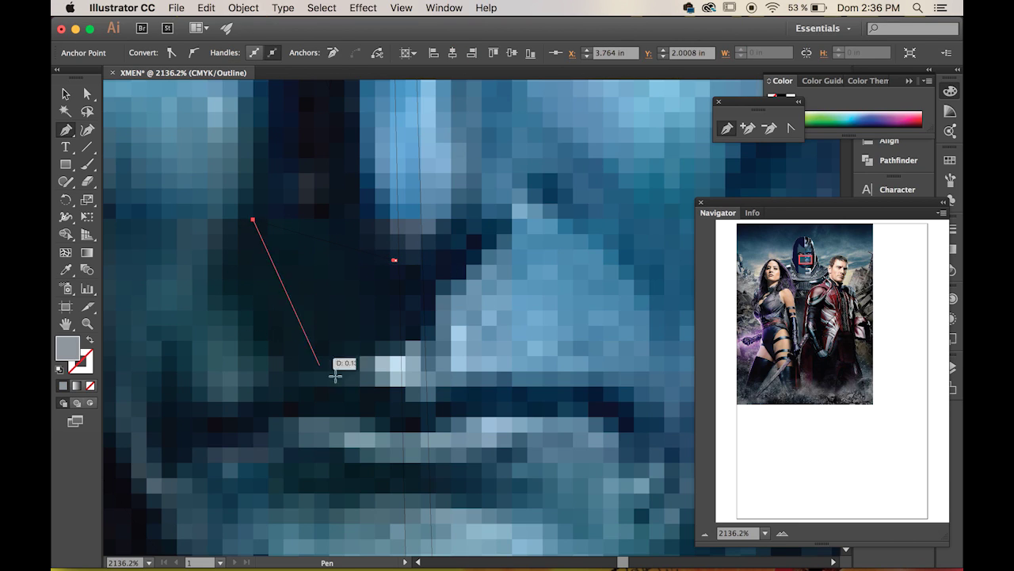
click(385, 380)
click(440, 380)
click(436, 250)
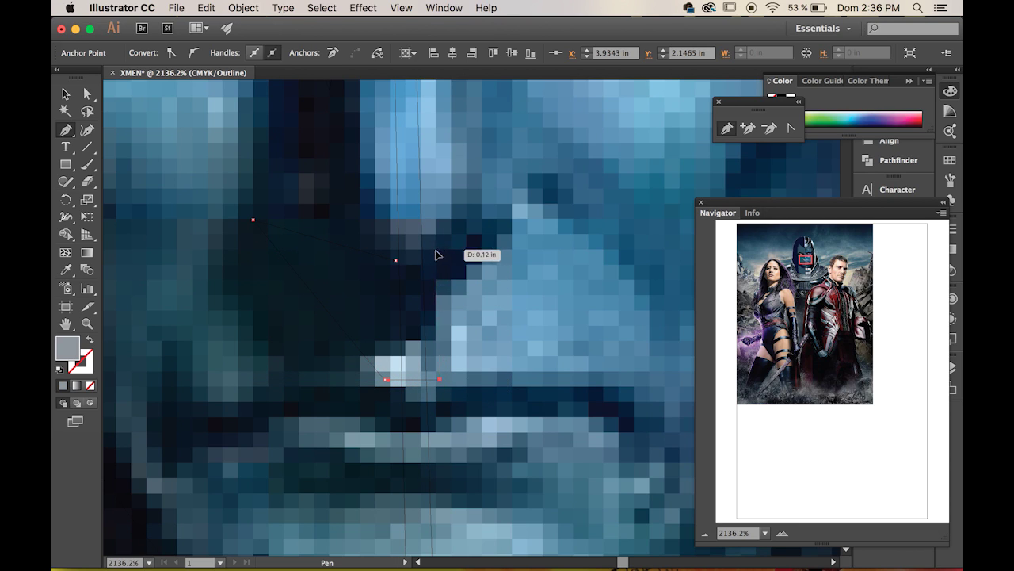
click(394, 261)
Step: Fill the nose-shadow shape with dark navy sampled from the shadow above the lip
key(i)
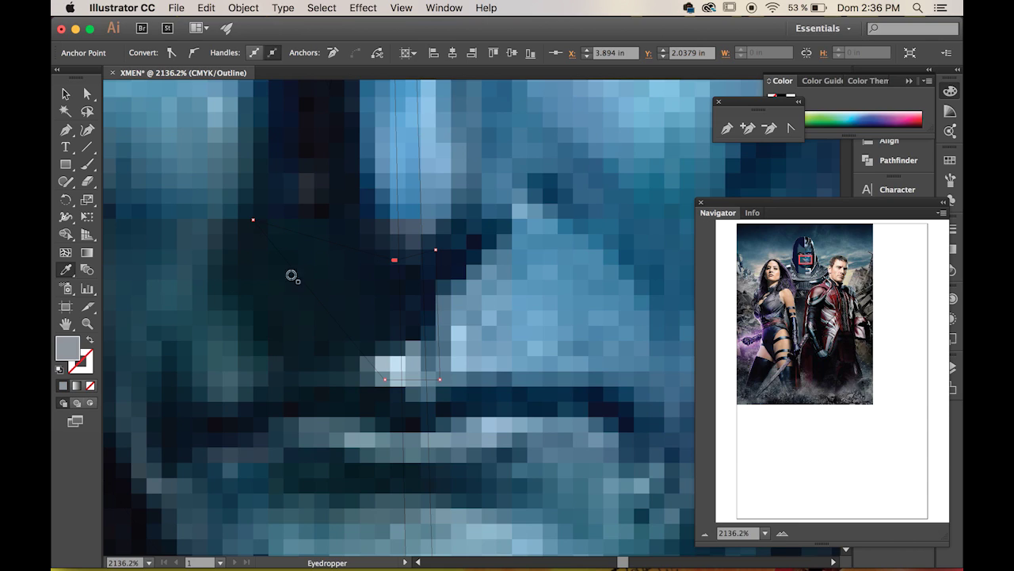
click(363, 301)
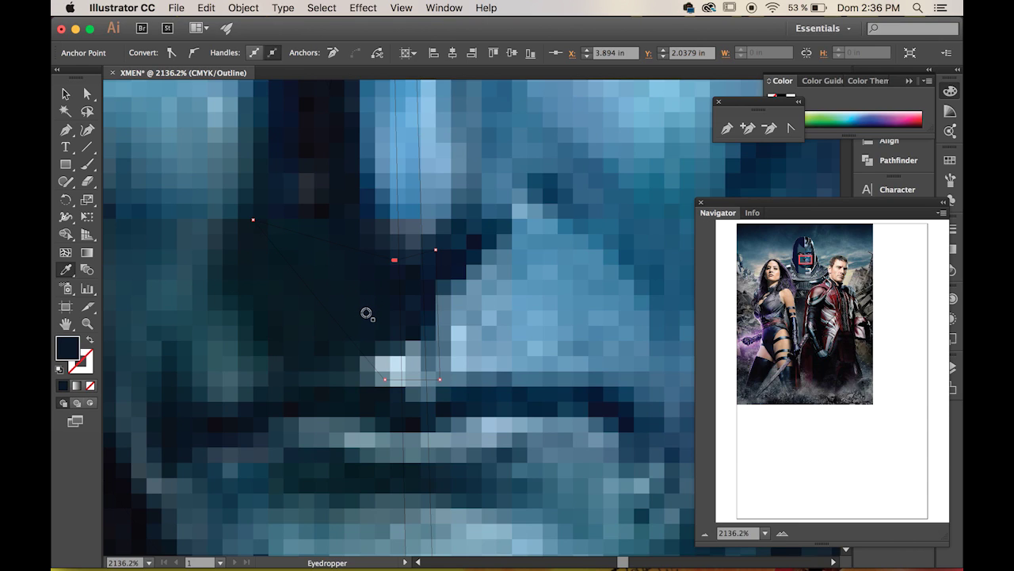
click(66, 93)
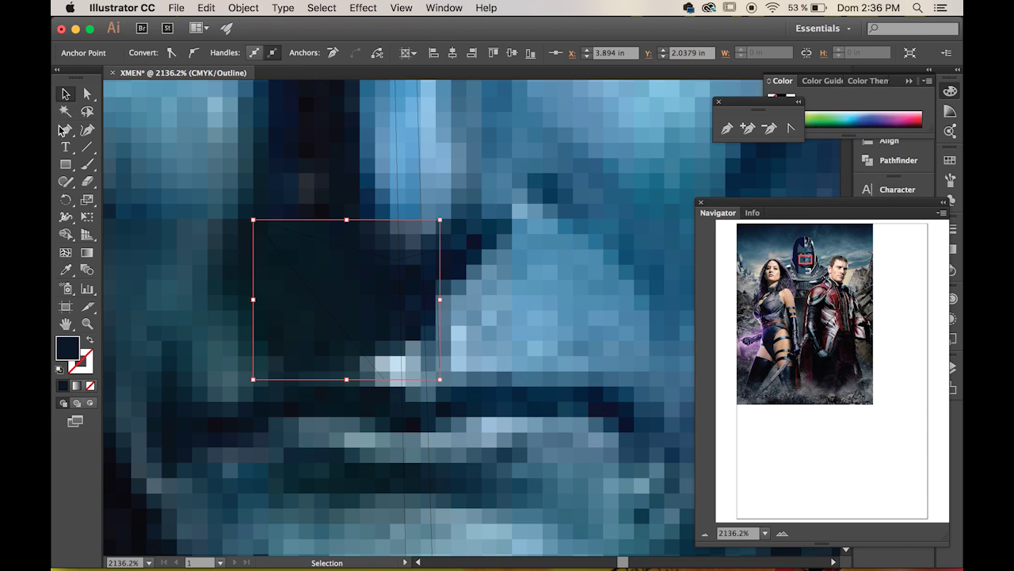
key(space)
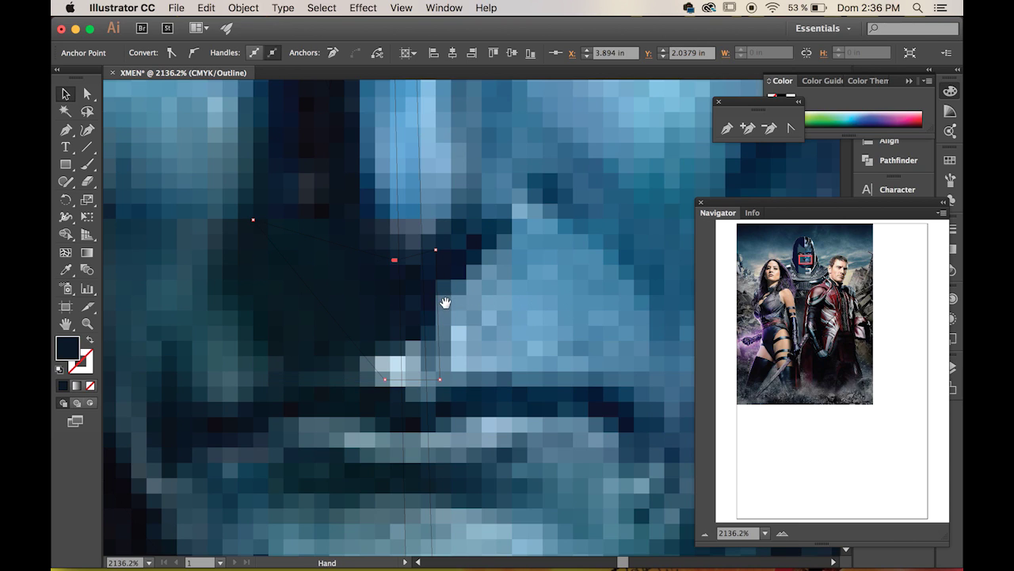
super+click(429, 397)
super+click(436, 392)
super+click(478, 351)
super+click(480, 321)
super+click(480, 321)
drag(486, 328, 383, 266)
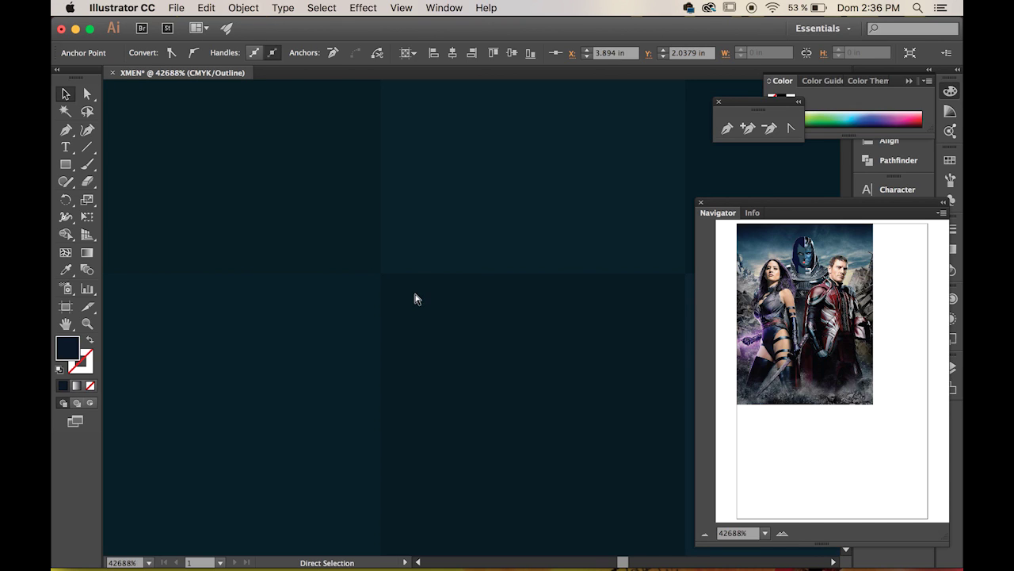
key(super+0)
key(space)
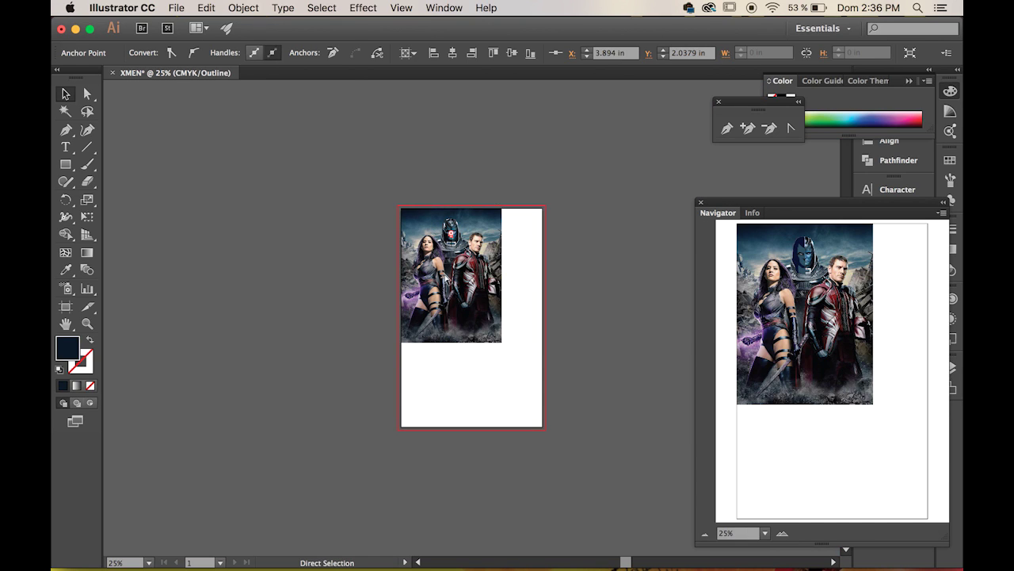
key(space)
click(440, 230)
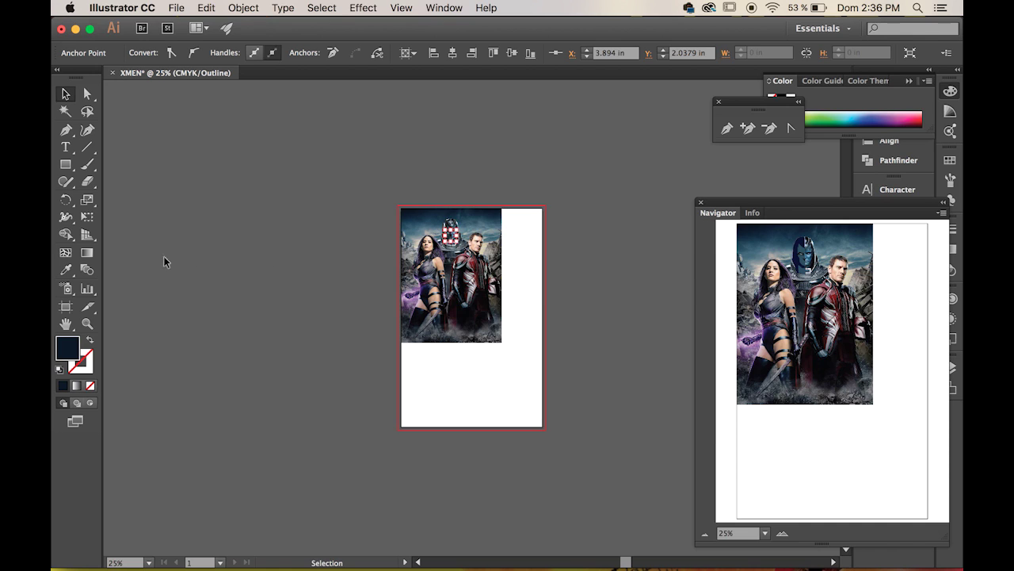
Step: Trace the dark line between the lips as a closed Pen shape, from the shadowed mouth corner to the face's centre line and back
click(300, 264)
key(super+space)
drag(450, 236, 486, 262)
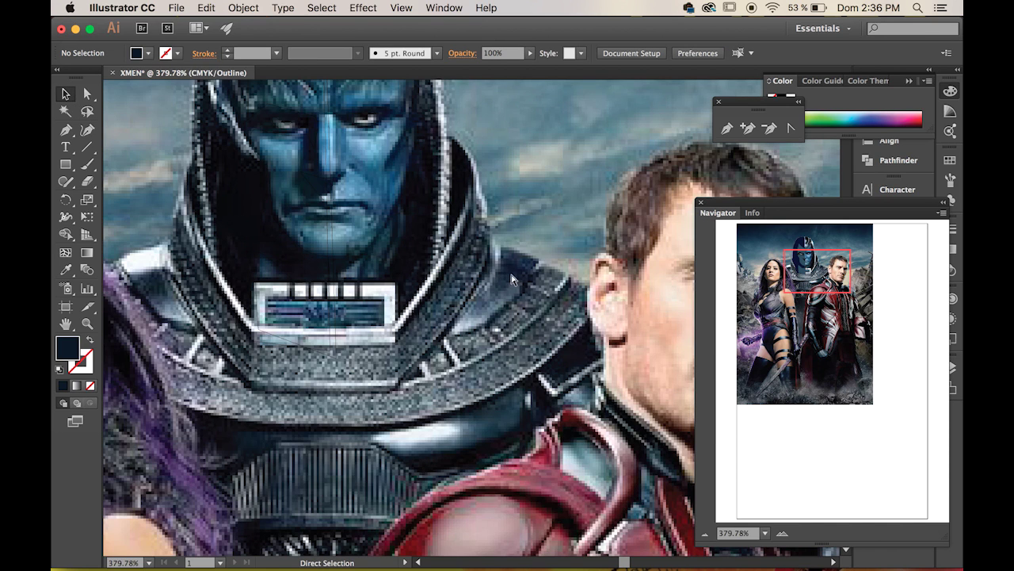
drag(338, 225, 587, 433)
drag(255, 262, 504, 454)
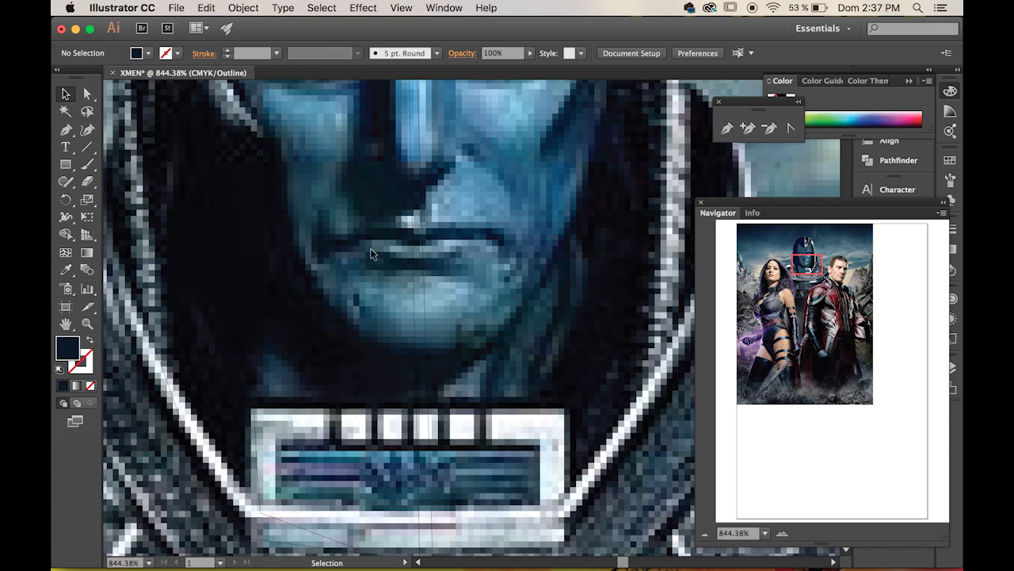
click(726, 128)
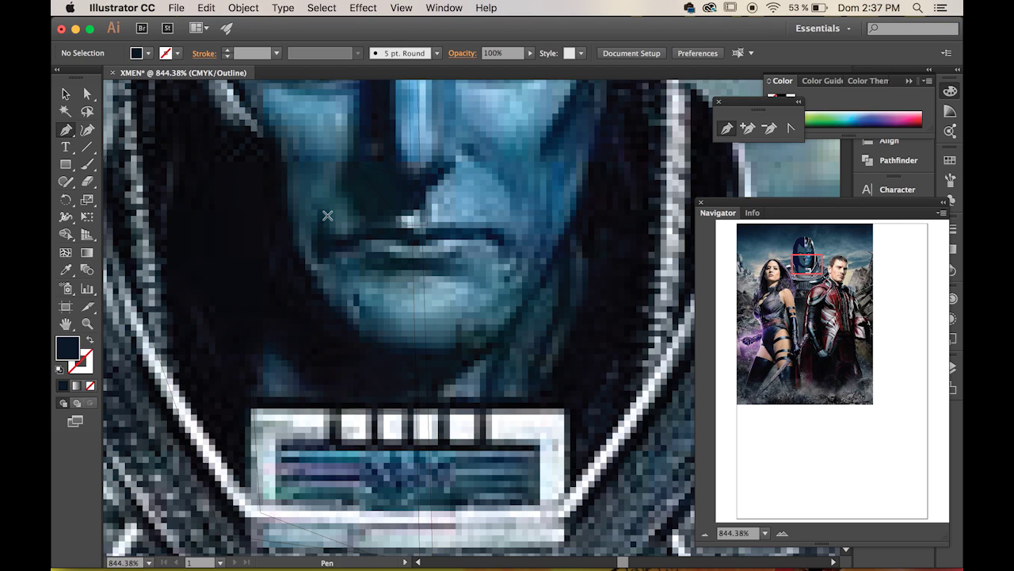
drag(327, 213, 333, 240)
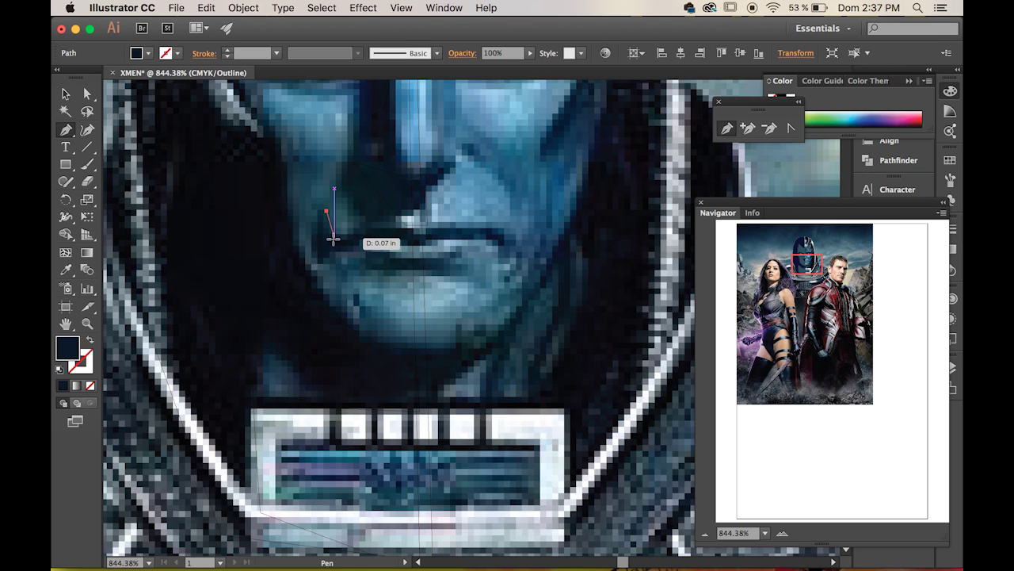
super+click(339, 235)
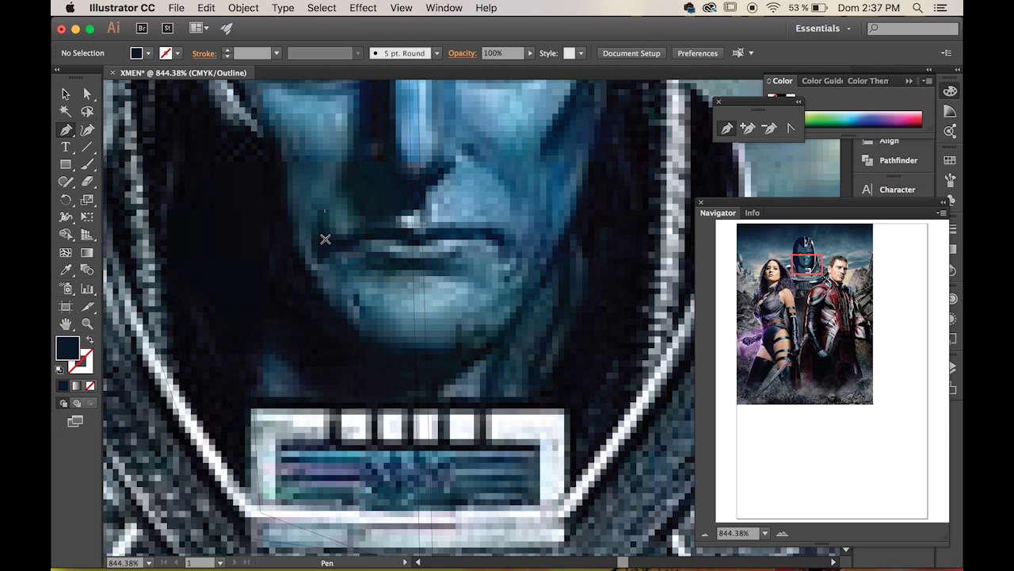
drag(315, 246, 365, 244)
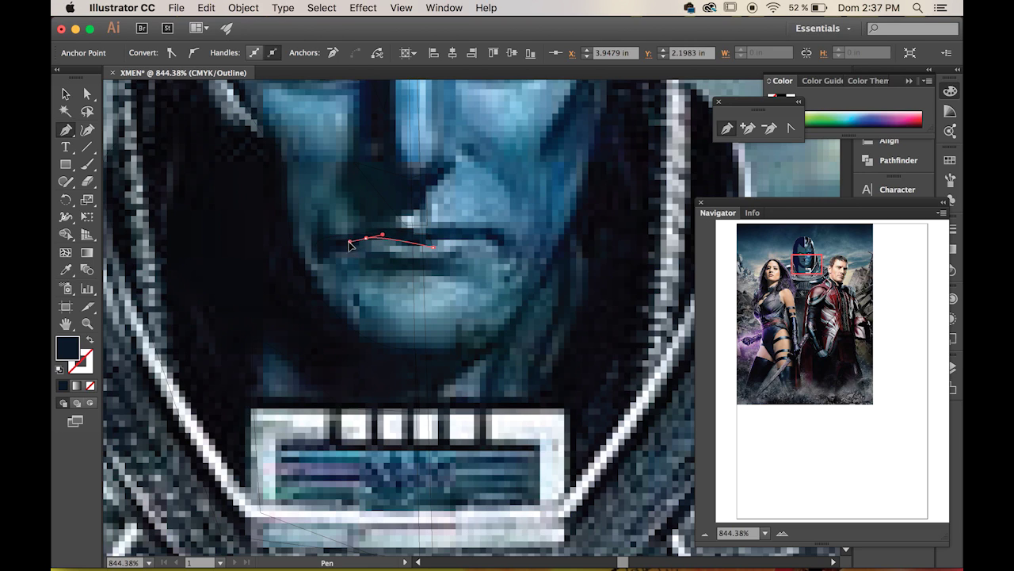
ctrl+click(367, 238)
mouse_move(346, 247)
mouse_down()
mouse_move(313, 246)
mouse_move(362, 252)
mouse_up()
click(356, 247)
drag(321, 258, 316, 250)
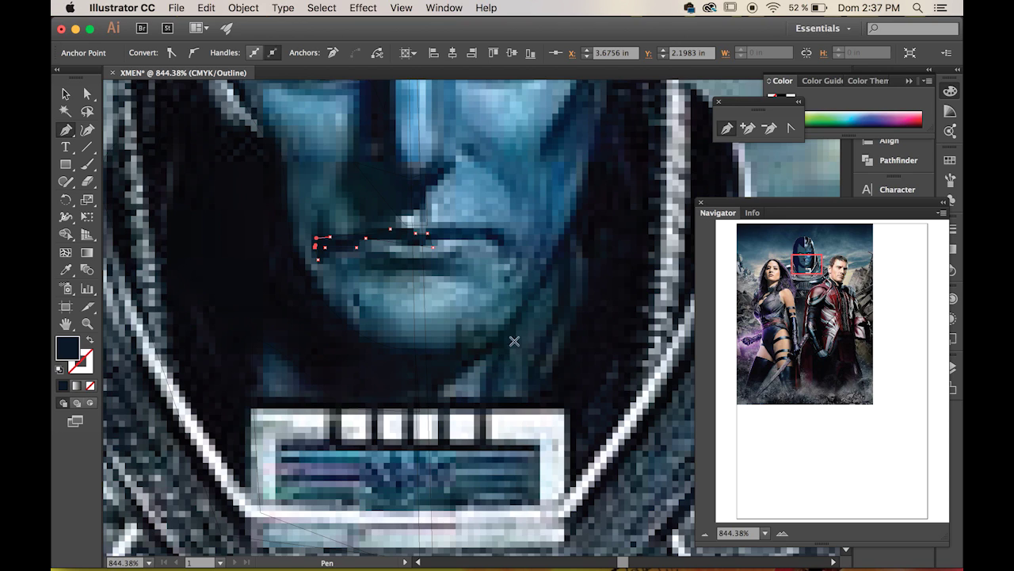
Step: Bring the head into view with the Layers list shown, and switch from Outline view to preview to check the coloured shapes
drag(890, 213, 812, 186)
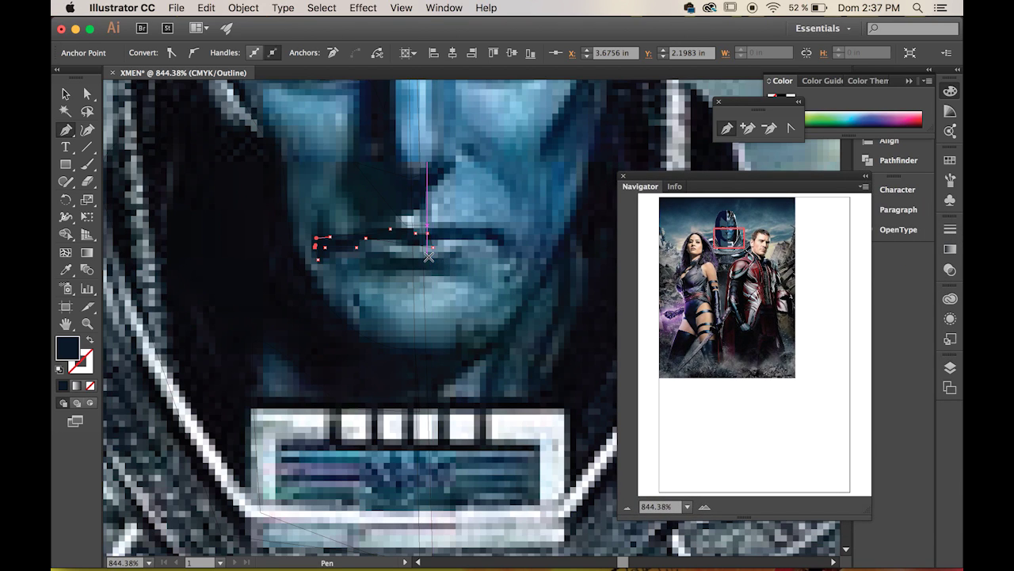
key(super+0)
key(space)
drag(366, 98, 487, 199)
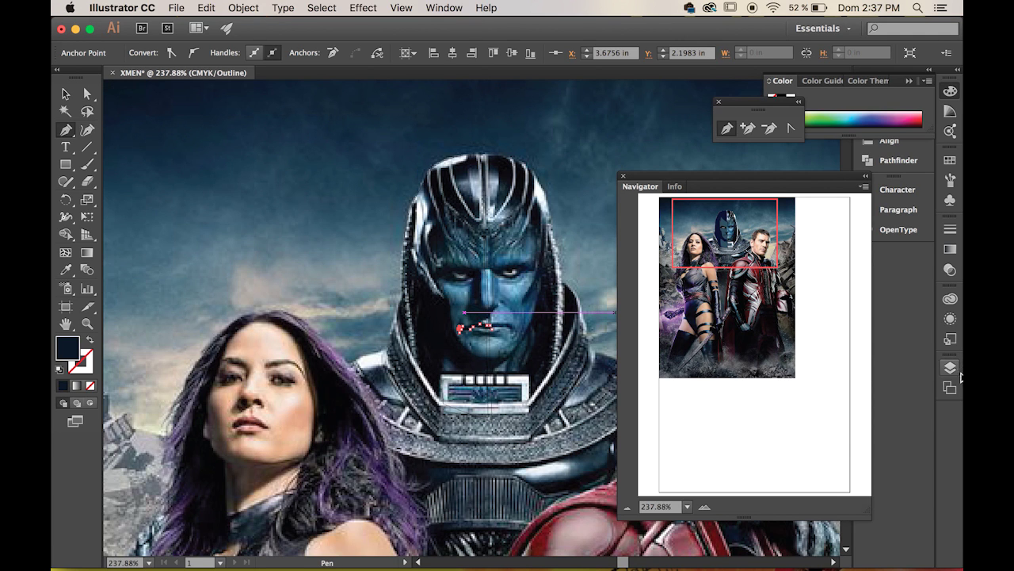
click(951, 369)
key(super+y)
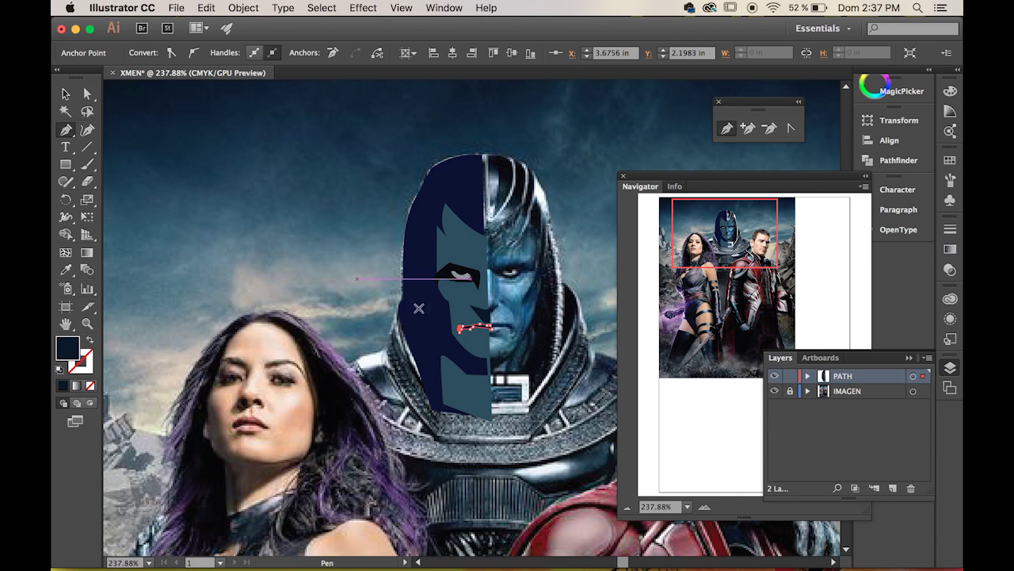
click(66, 95)
click(318, 267)
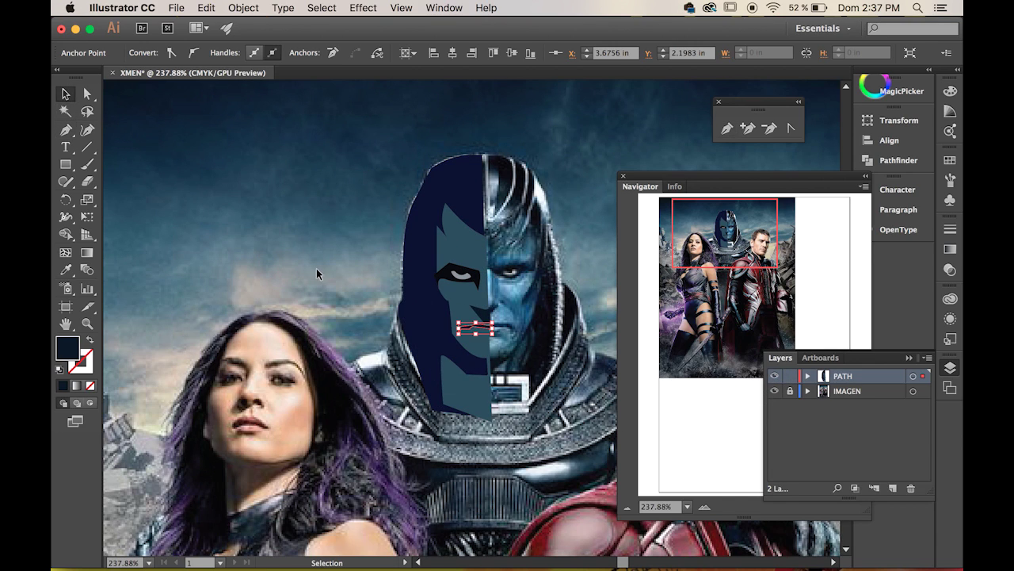
Step: Fill the dark shape around the eye with the navy sampled from the hood
click(477, 279)
click(66, 270)
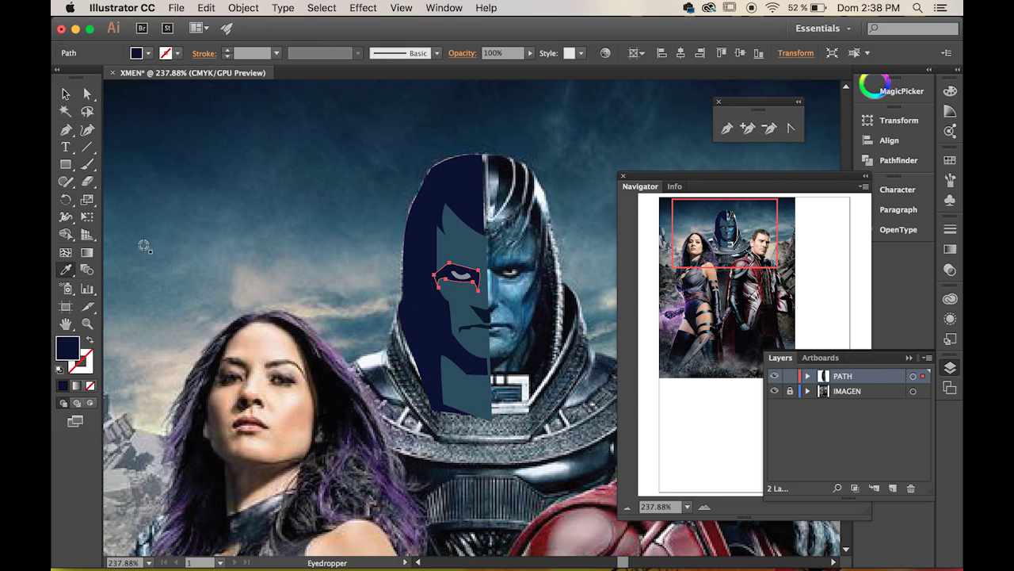
click(66, 94)
click(271, 228)
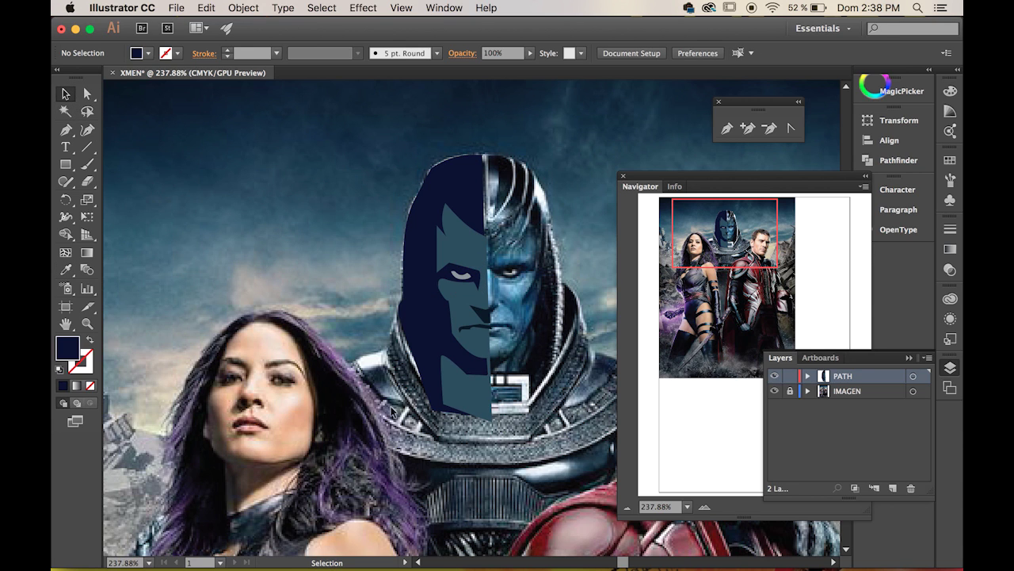
Step: Delete the dark mouth-line shape between the lips on the traced half of the face
drag(466, 298, 577, 418)
drag(407, 301, 414, 301)
key(a)
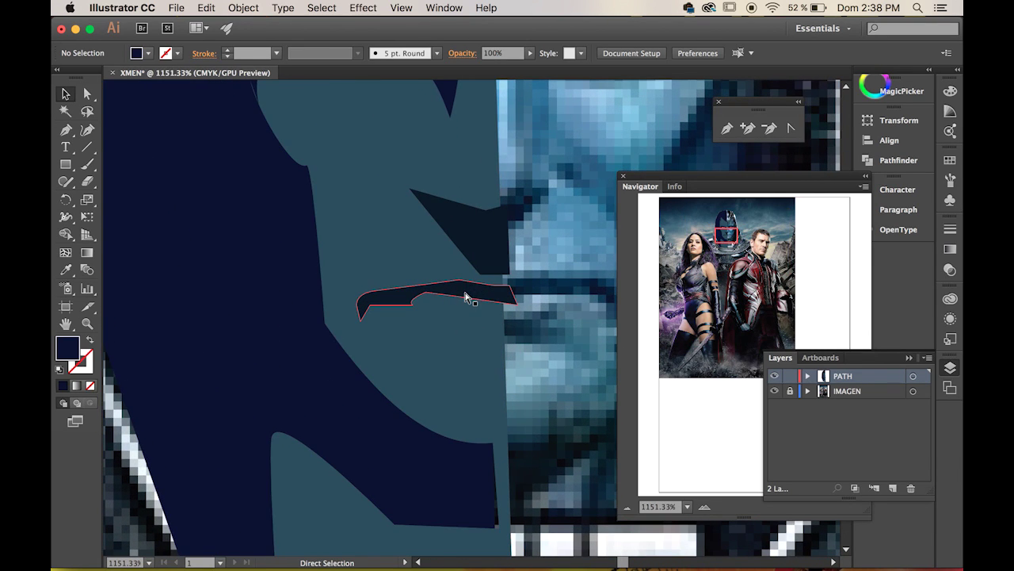
click(467, 297)
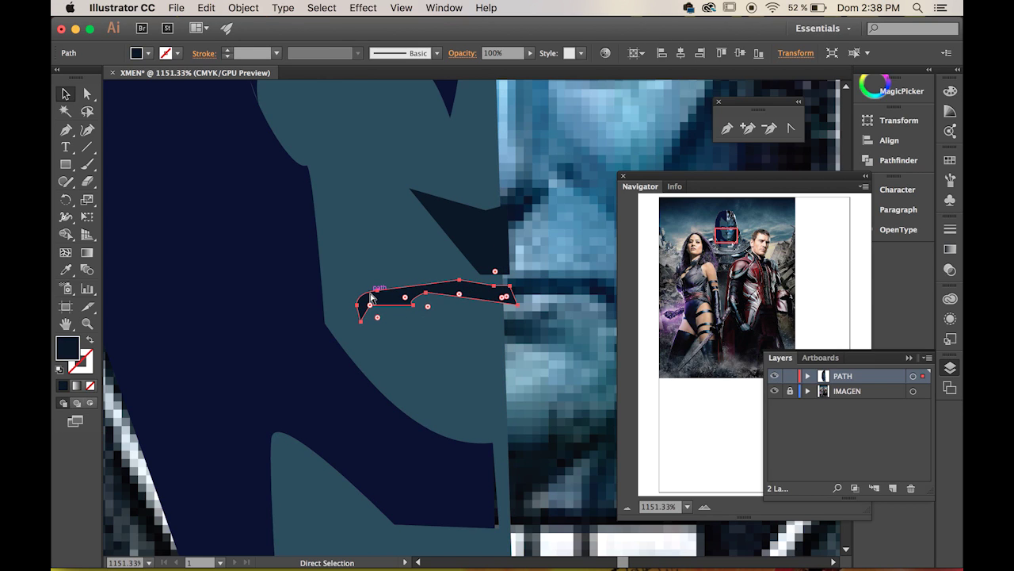
key(Delete)
Step: Try to recolour the nose-shadow shape with the hood's navy
key(v)
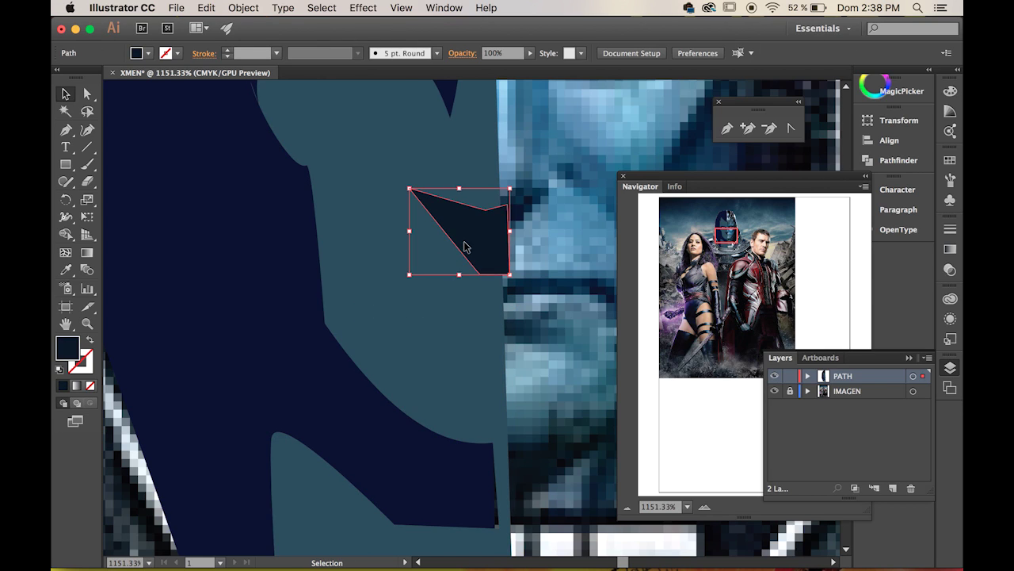
click(465, 243)
click(58, 270)
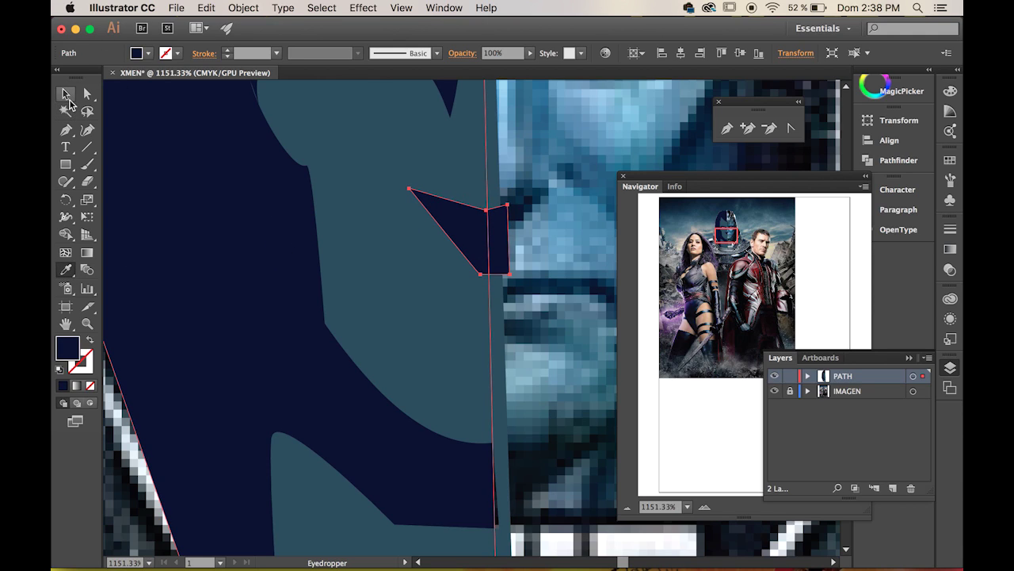
key(super+z)
Step: Fill the shape around the eye with the dark navy sampled from the nose-shadow shape
drag(349, 240, 292, 468)
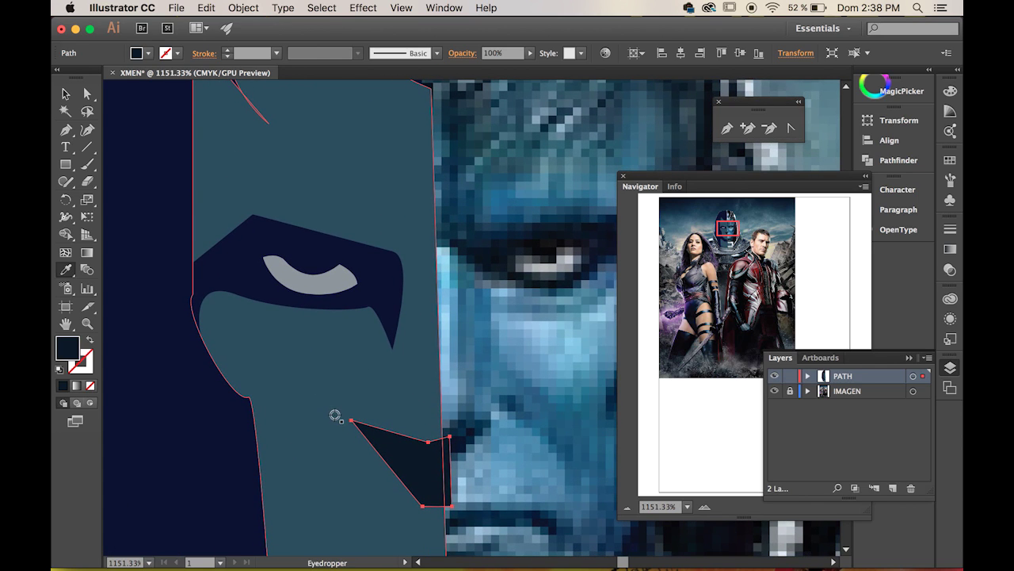
click(66, 94)
click(362, 262)
click(65, 269)
click(66, 94)
Step: Examine the coloured half-face shapes up close, on the whole artboard and with the entire head in view
click(376, 367)
super+click(375, 355)
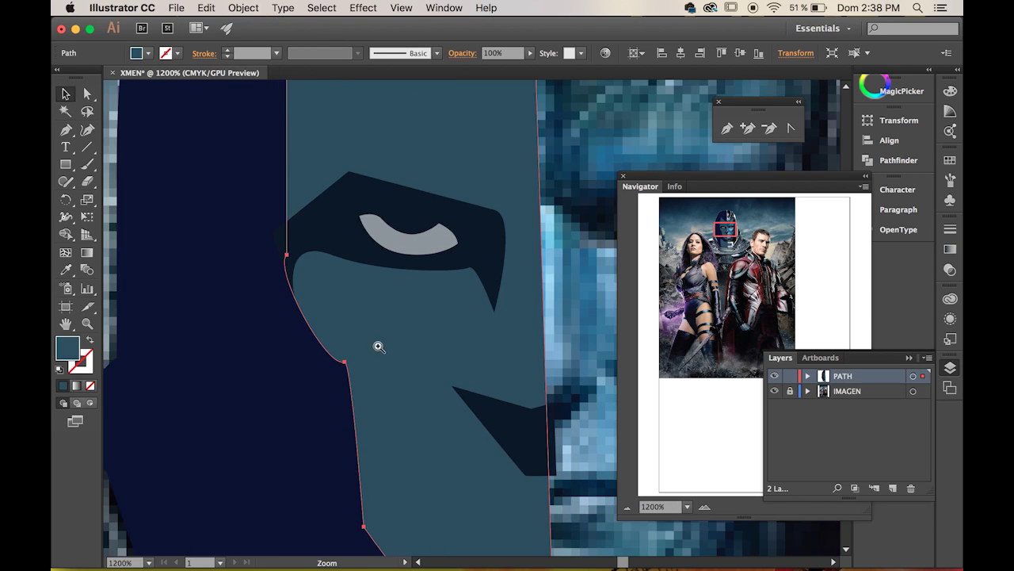
super+click(376, 347)
super+click(407, 346)
super+click(407, 343)
key(super+0)
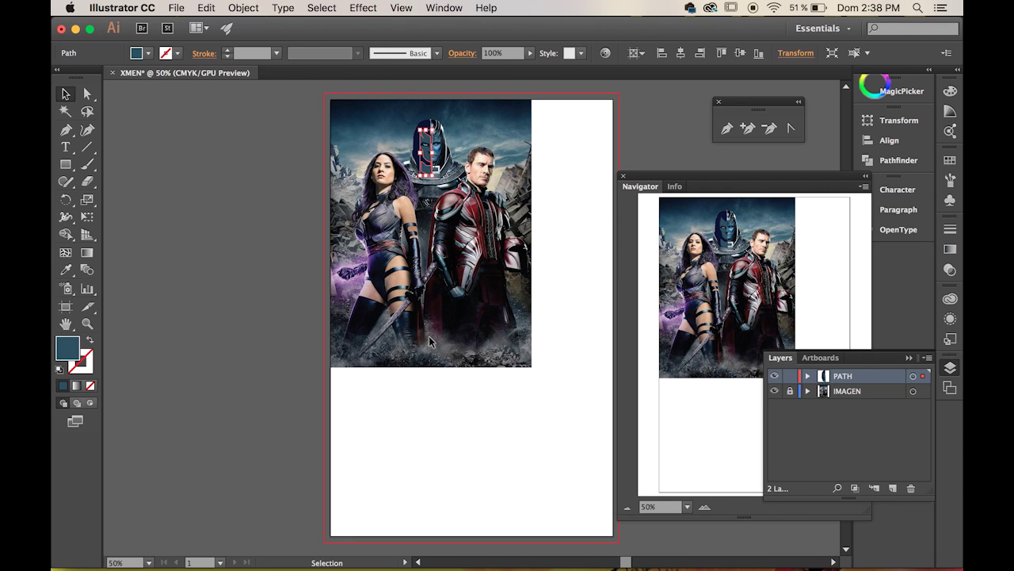
click(287, 301)
drag(405, 121, 543, 353)
key(super+space)
drag(441, 304, 505, 380)
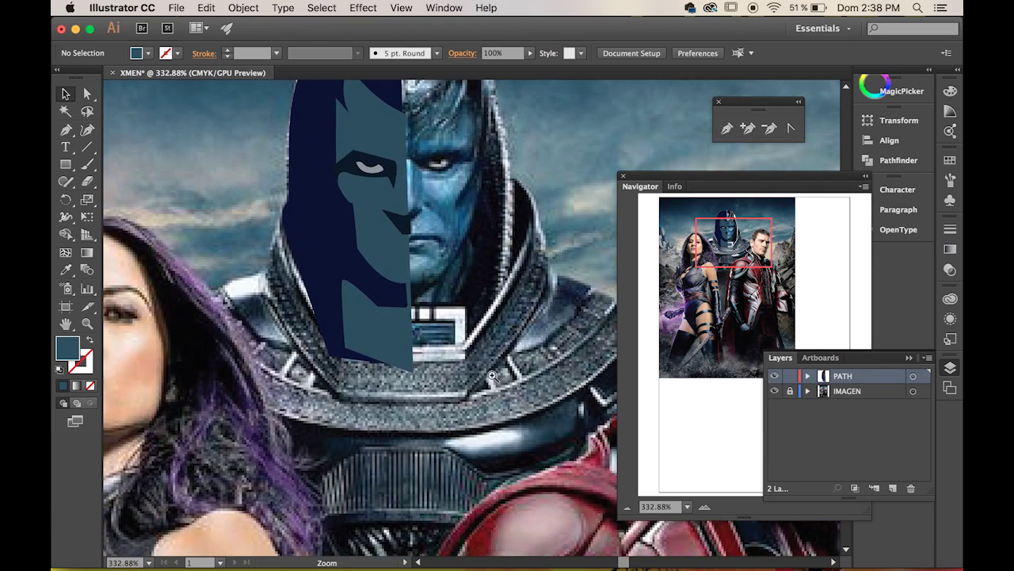
drag(410, 314, 411, 333)
drag(438, 229, 434, 285)
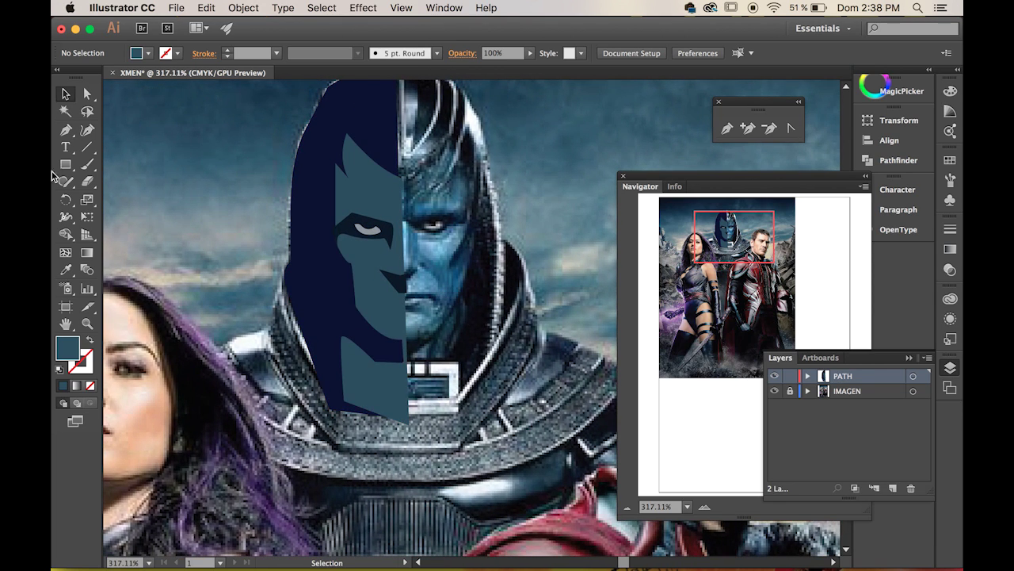
Step: In Outline view, retrace the dark mouth line as a closed Pen shape from the face's centre line to the mouth corner and back
click(69, 134)
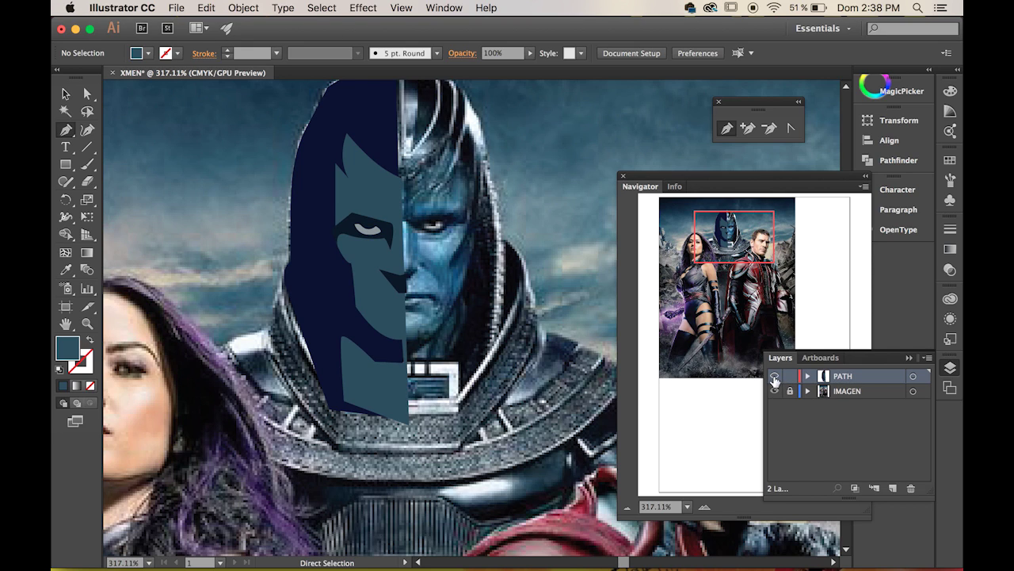
key(super+y)
drag(352, 270, 468, 336)
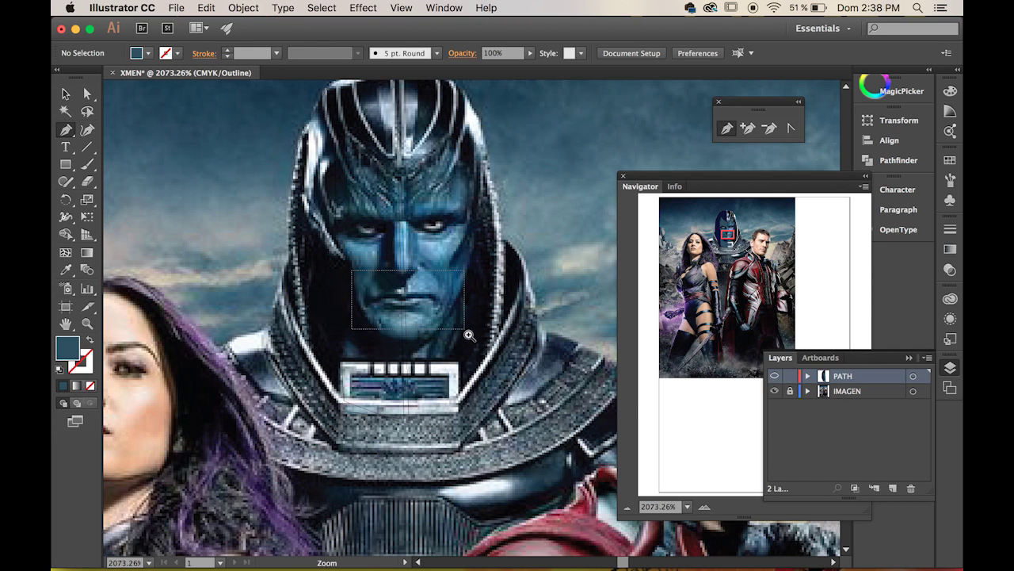
key(space)
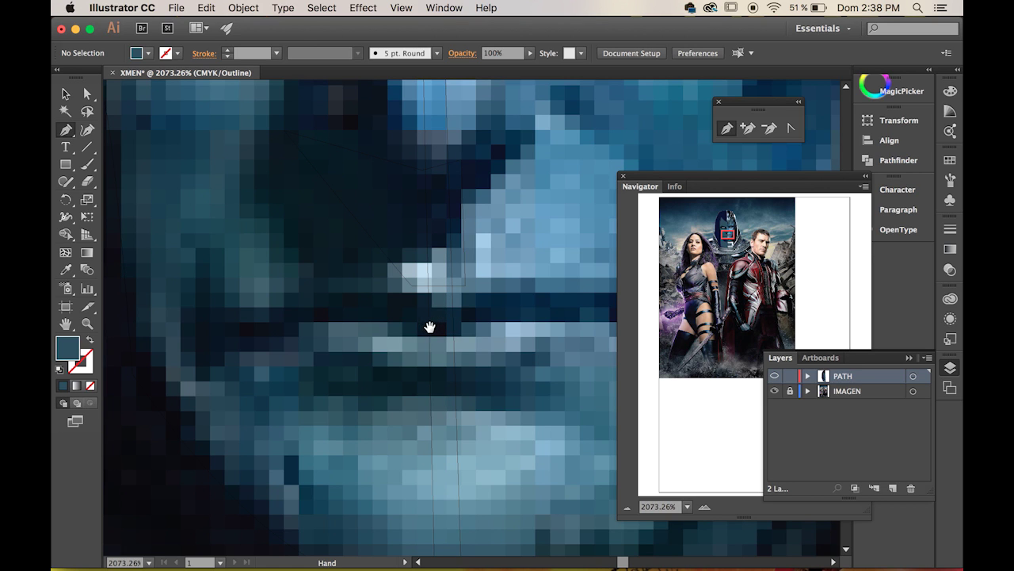
key(super+space)
alt+click(443, 323)
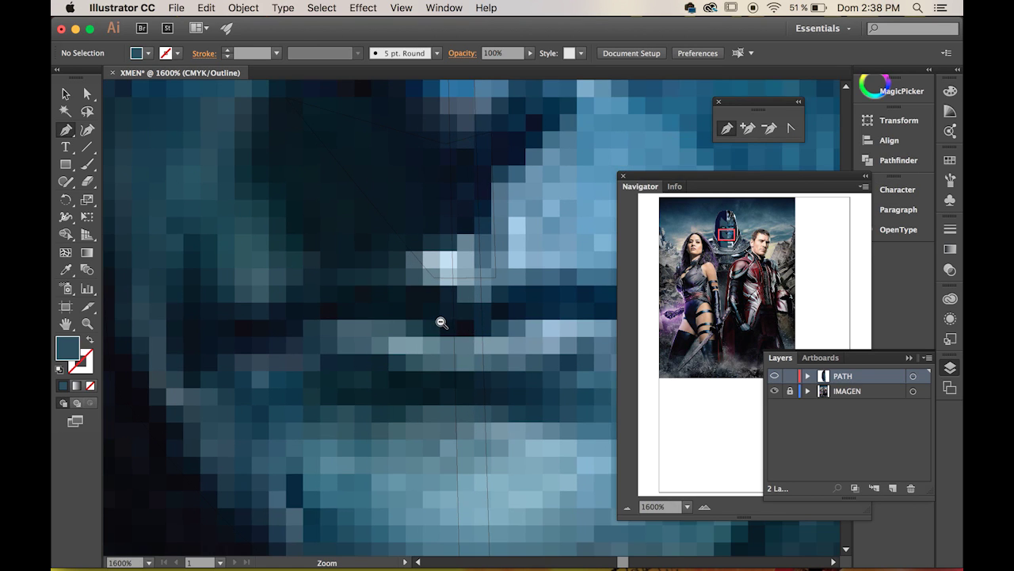
alt+click(442, 323)
alt+click(447, 320)
alt+click(448, 320)
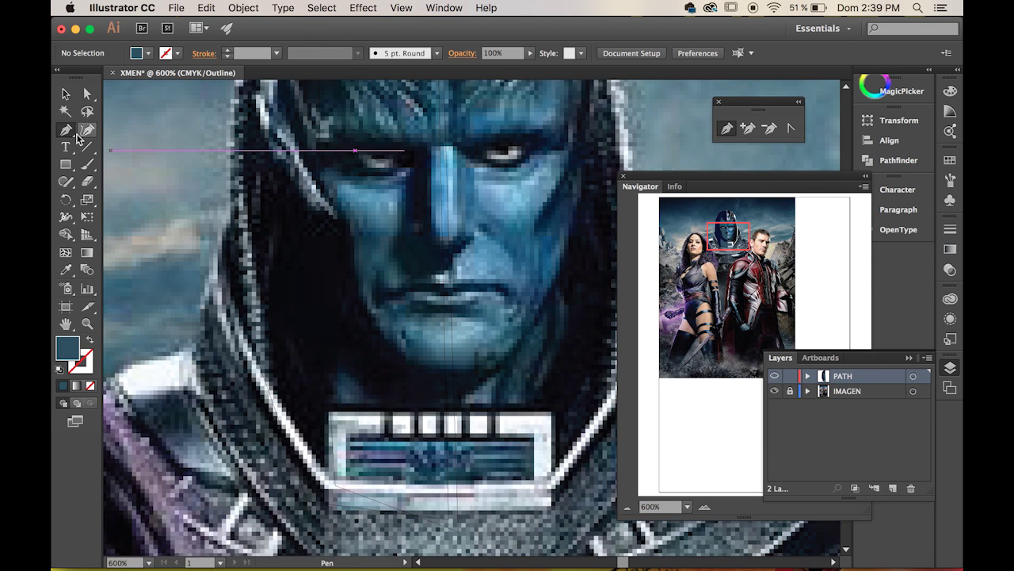
drag(449, 289, 433, 282)
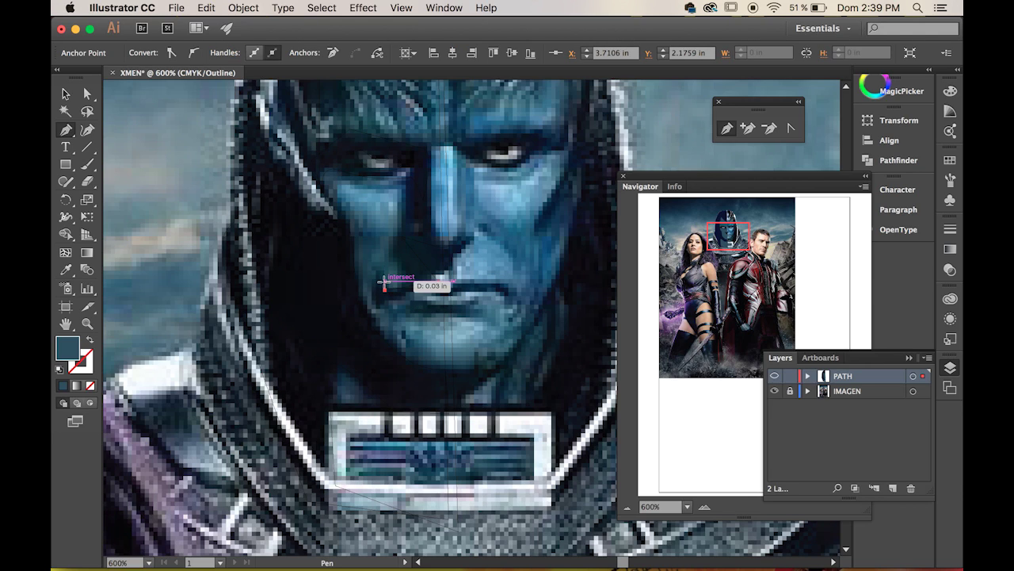
drag(385, 281, 377, 308)
click(388, 298)
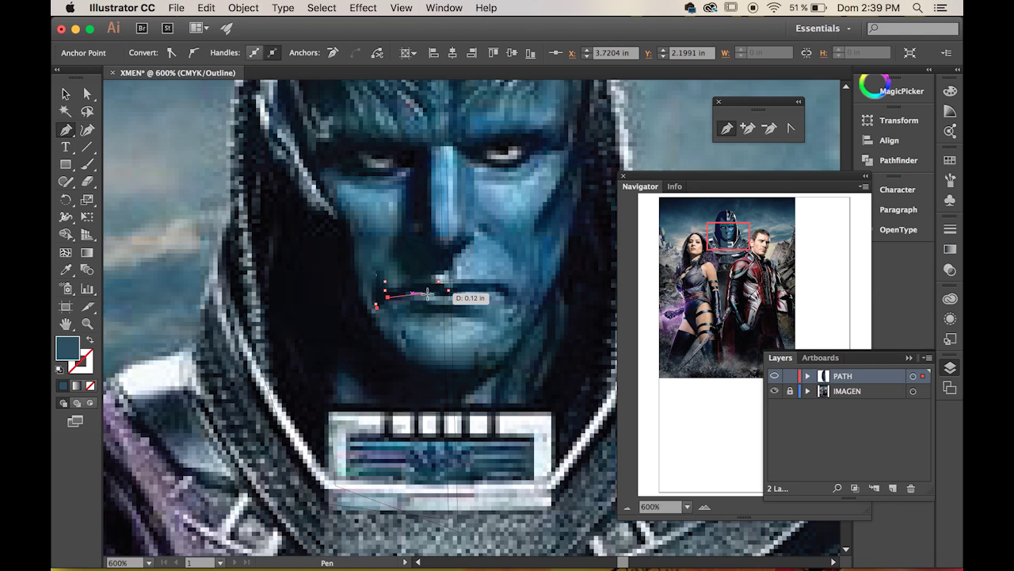
drag(448, 291, 449, 292)
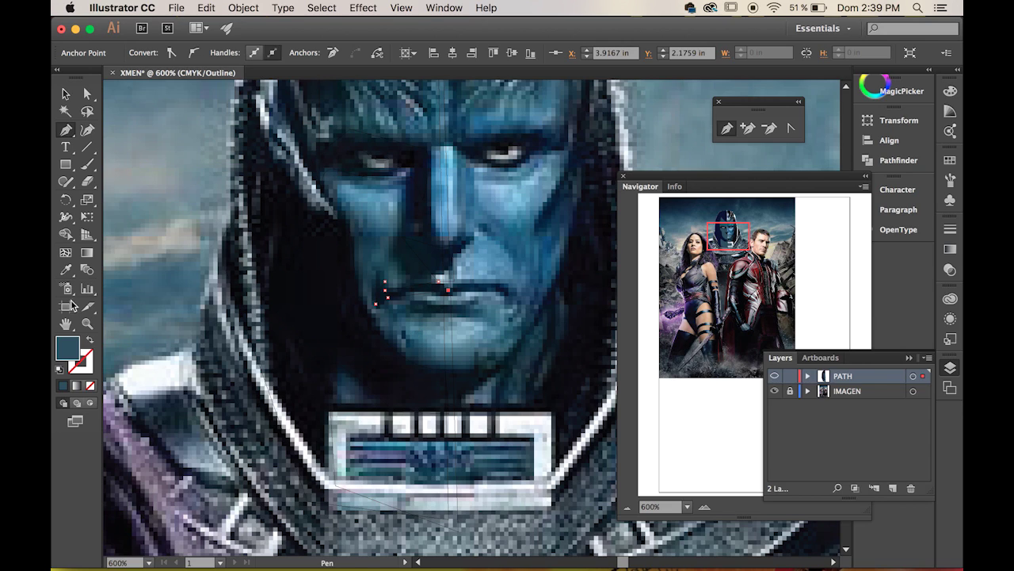
Step: Fill the new mouth-line shape with the dark navy sampled from the nose shadow, and deselect it
click(66, 269)
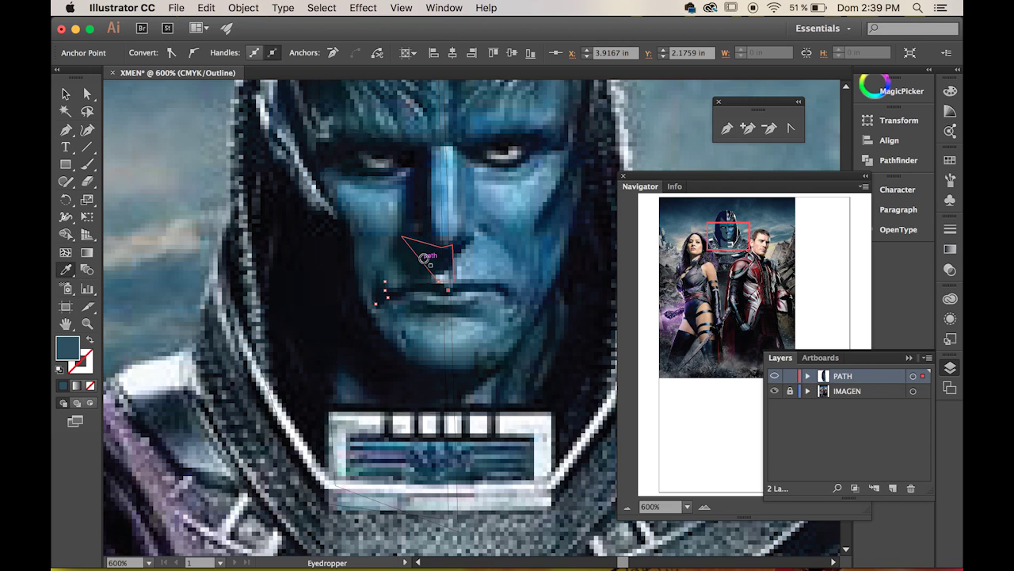
click(424, 263)
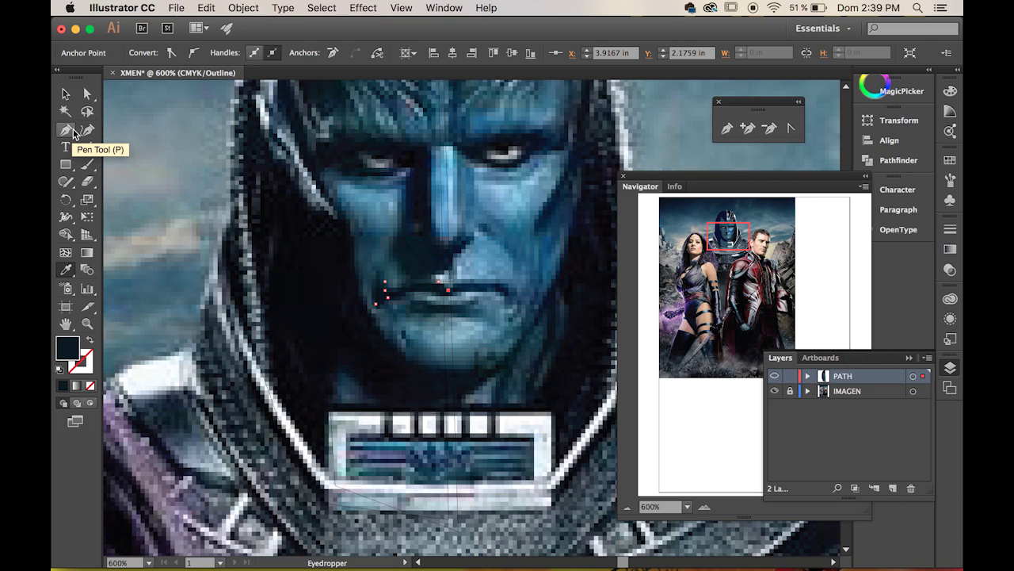
click(66, 95)
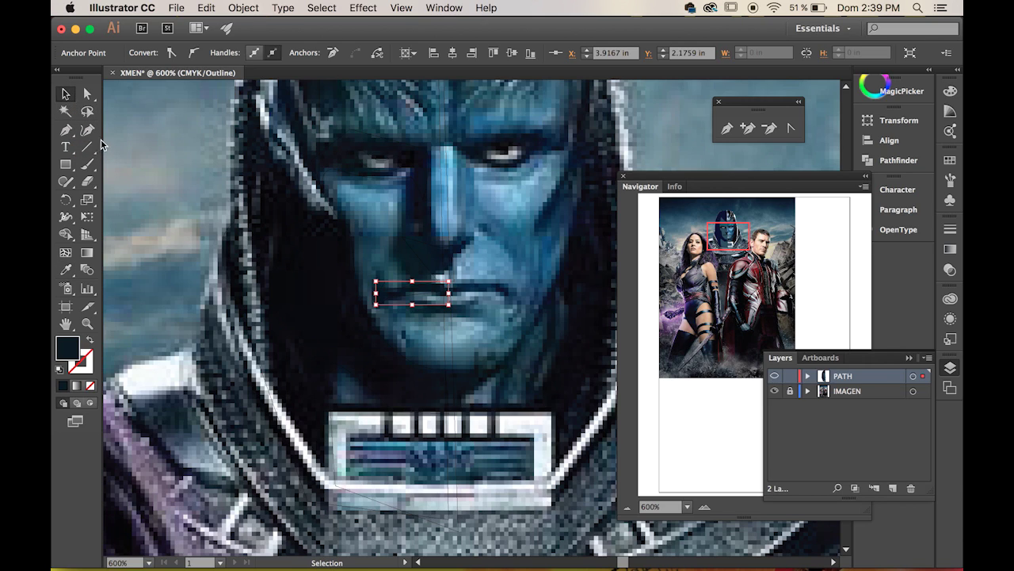
click(157, 189)
Step: Start a Pen path for the armour at the collar's lower centre and extend it across to the woman's face
key(super+space)
super+click(408, 270)
super+click(416, 274)
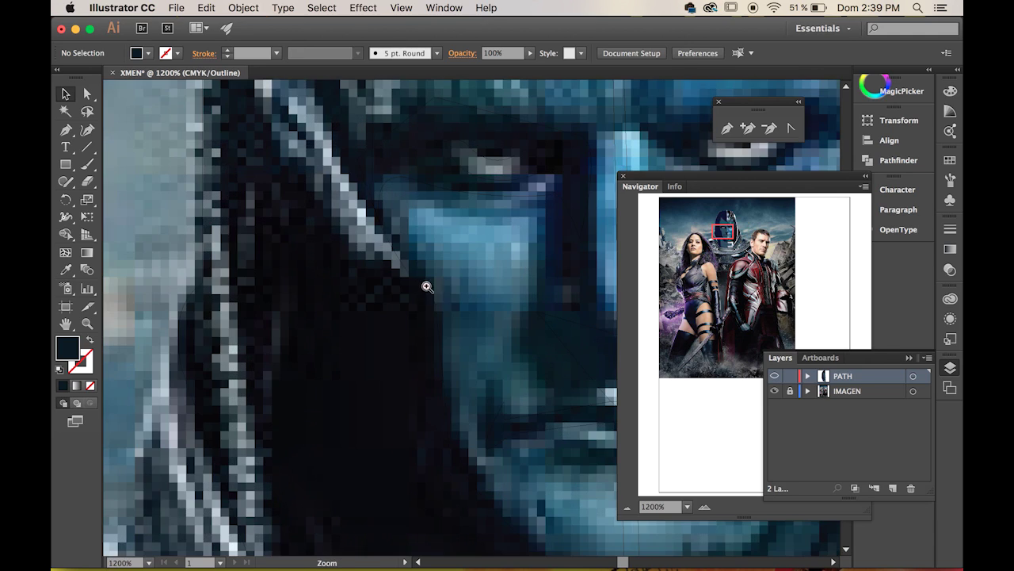
key(super+0)
key(super+0)
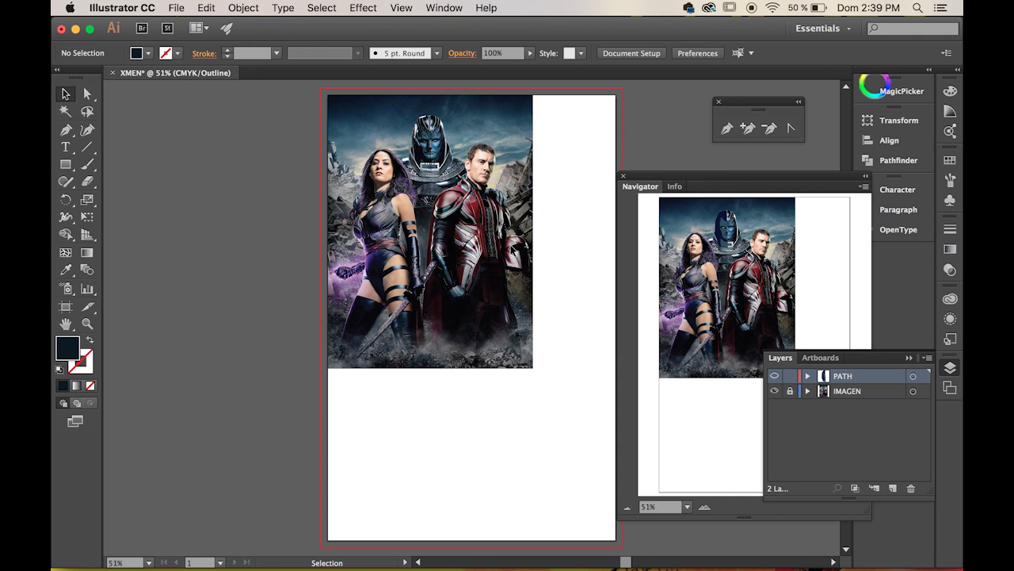
drag(458, 168, 370, 222)
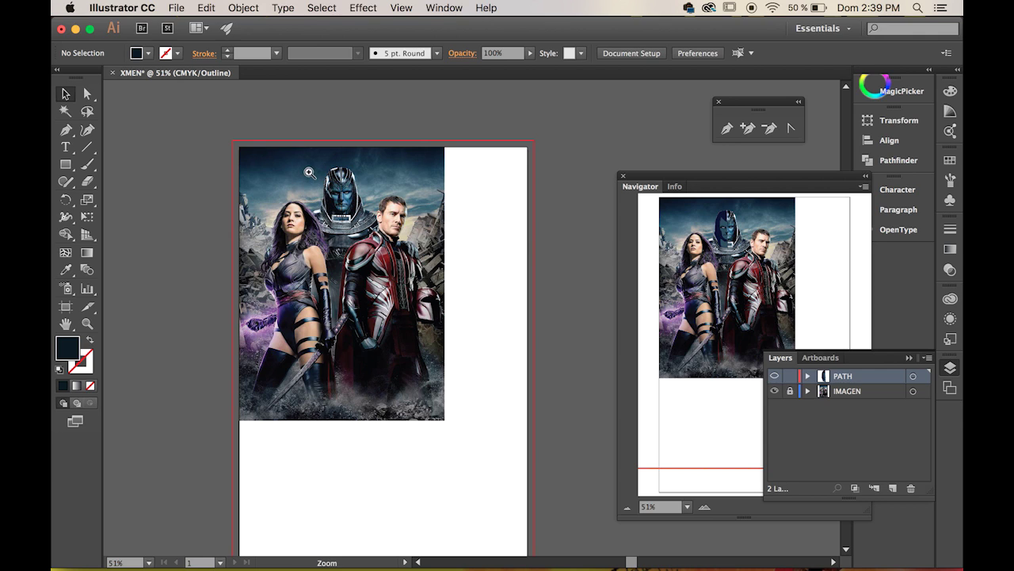
drag(331, 178, 425, 263)
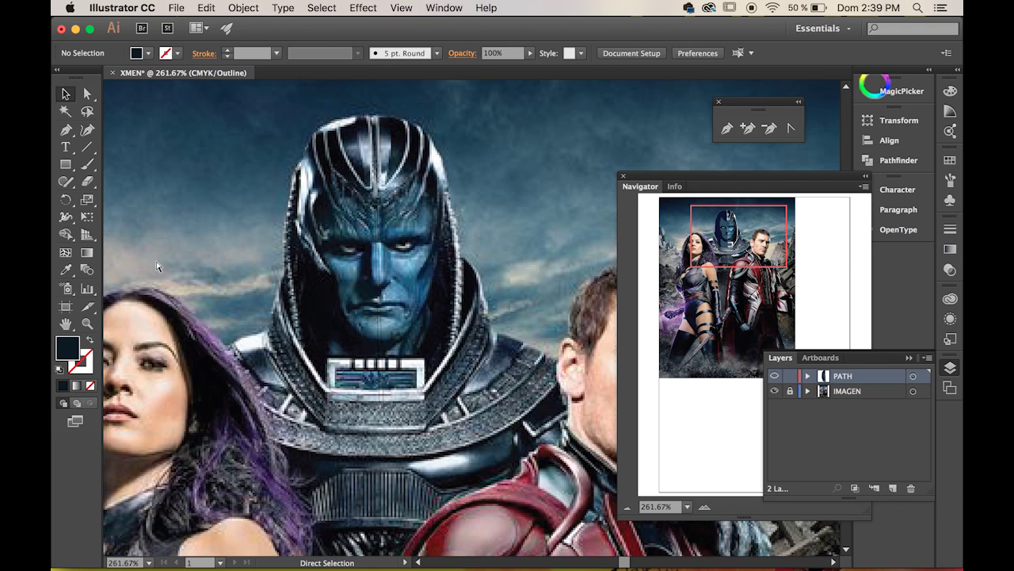
click(65, 129)
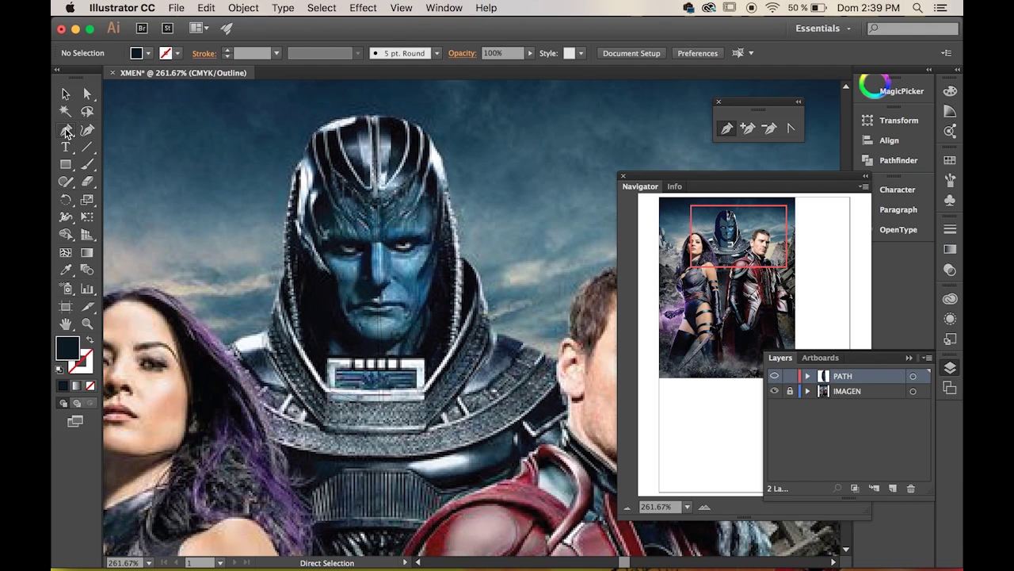
click(386, 456)
drag(296, 399, 440, 410)
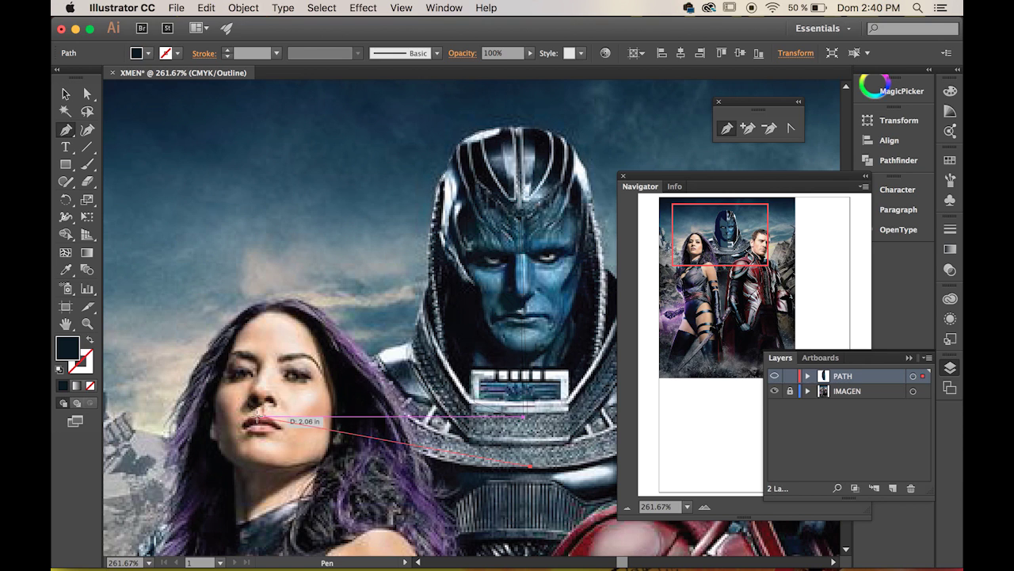
click(262, 410)
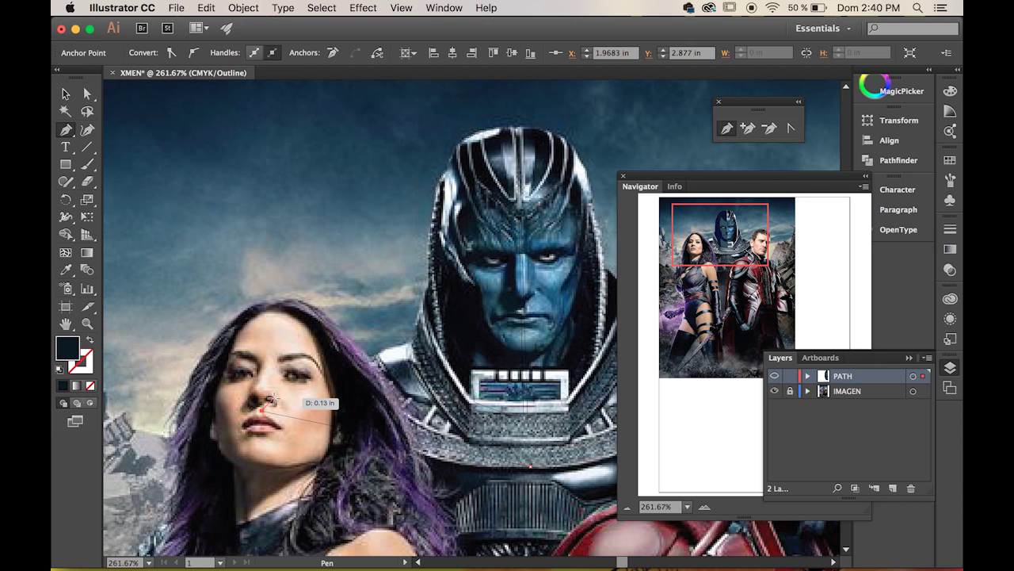
Step: Continue the armour path from the woman's face over her hair and the shoulder's upper edge to the hood's outer edge
key(space)
drag(420, 374, 399, 382)
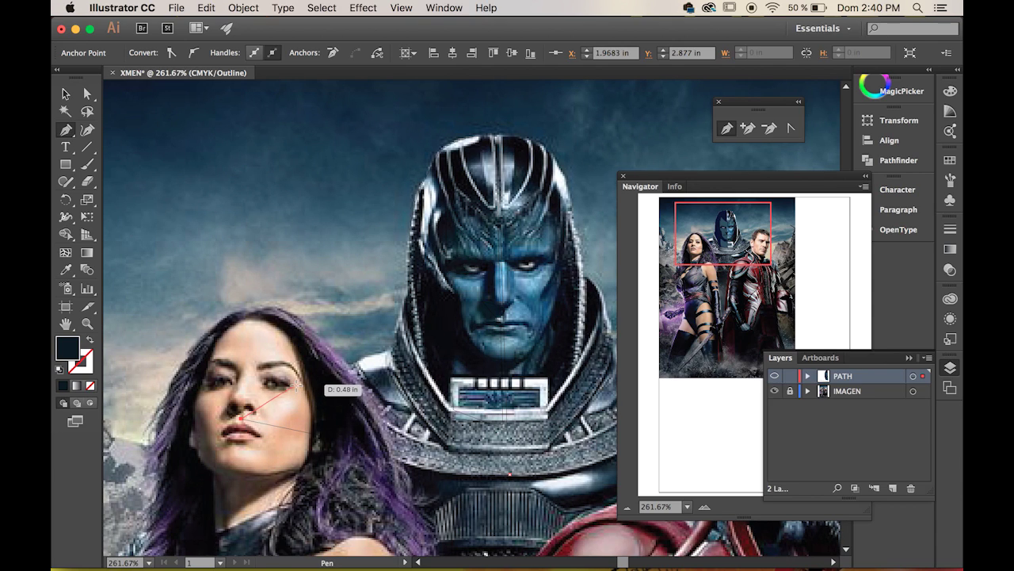
drag(302, 379, 388, 348)
click(355, 356)
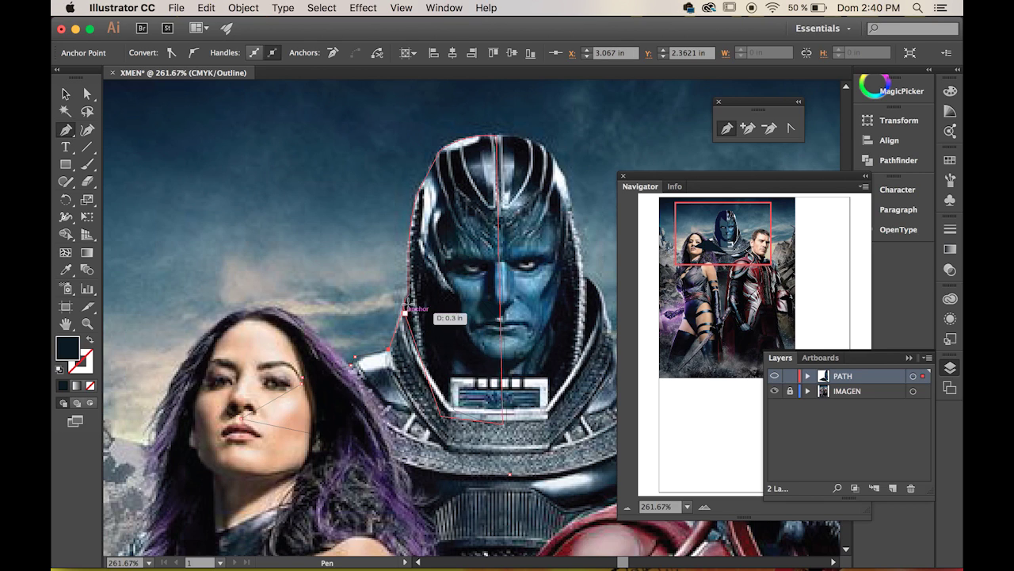
drag(409, 295, 424, 292)
click(409, 295)
Step: Extend the armour path from the hood's edge to the collar plate's lower-left corner, up its side and across its upper edge
key(space)
drag(436, 344, 299, 205)
drag(295, 244, 318, 245)
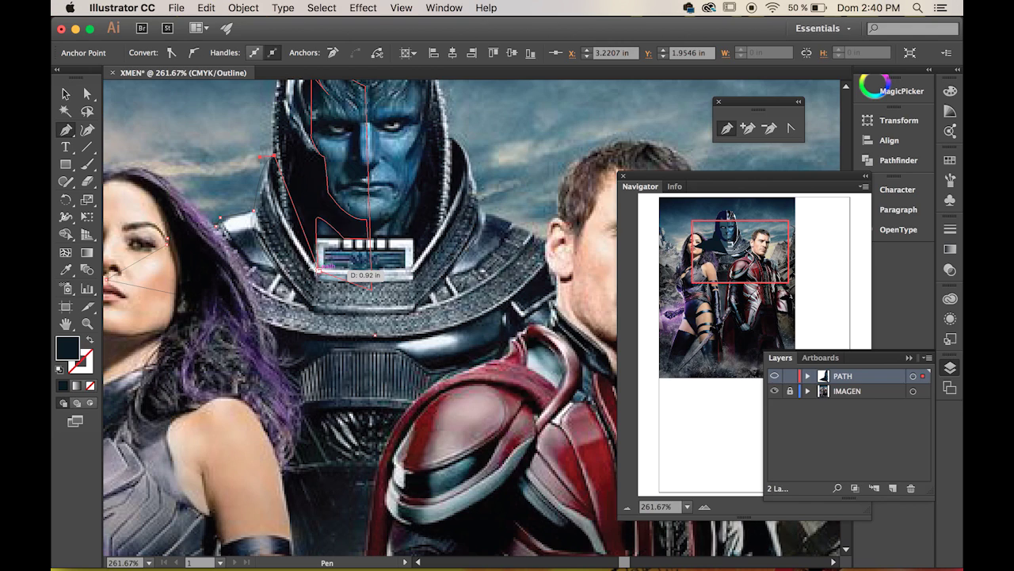
click(317, 270)
click(317, 239)
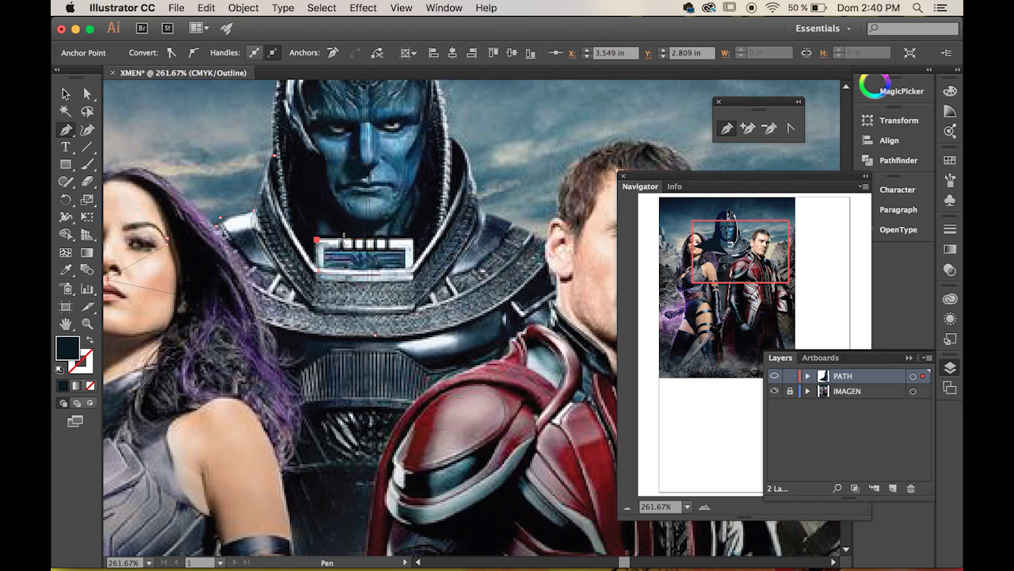
click(411, 239)
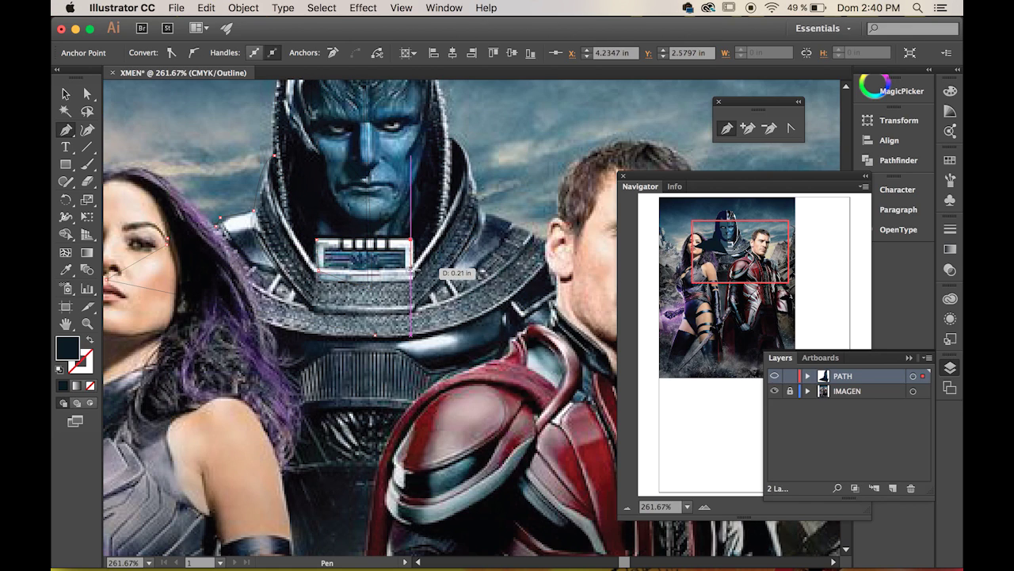
Step: Try to extend the armour path down the plate's far side and up to the hood's far edge
click(410, 266)
drag(452, 141, 428, 117)
key(super+z)
key(super+z)
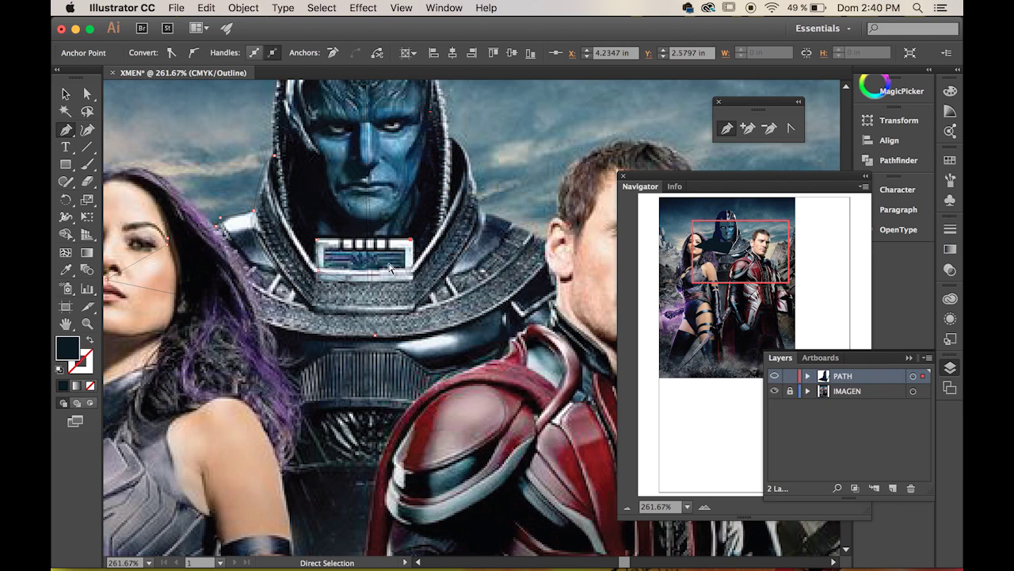
Step: Close the armour path from the plate's upper edge down to the collar's lower centre and curve its lower and hood-side edges
click(381, 238)
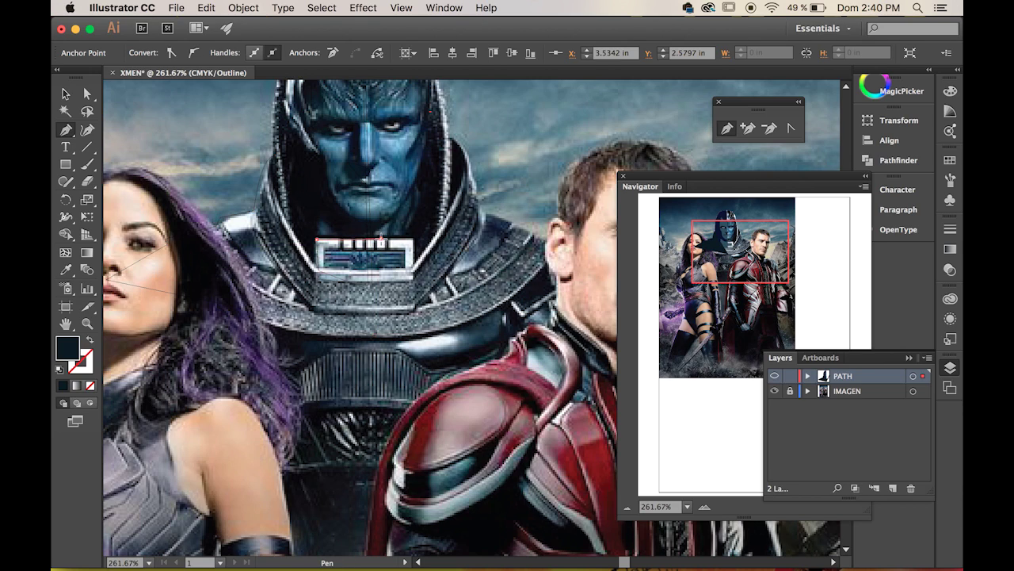
click(376, 334)
click(790, 128)
drag(300, 325, 295, 341)
drag(298, 205, 285, 226)
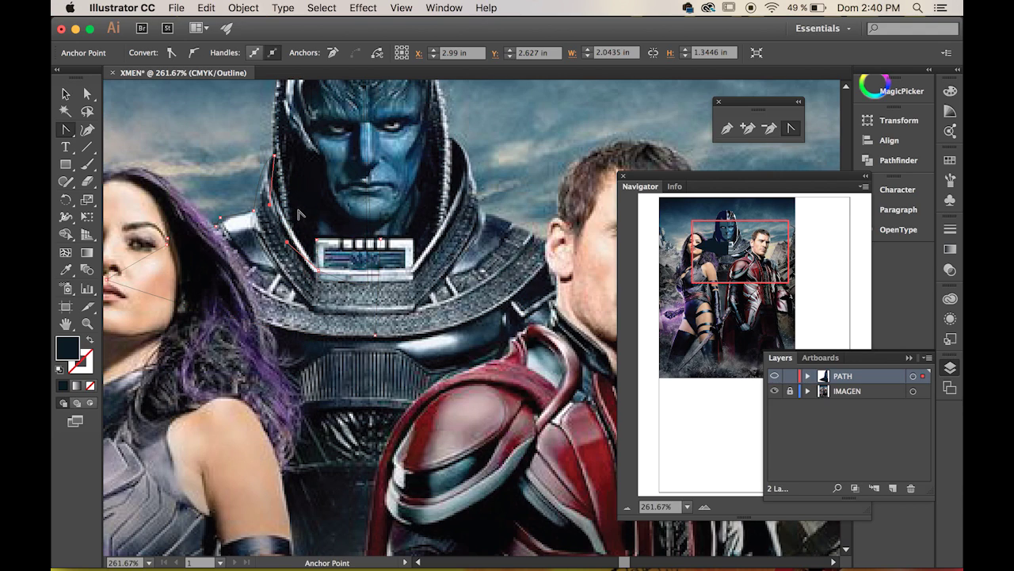
Step: Fill the armour shape with a near-black colour sampled from the hood's shadow
click(66, 272)
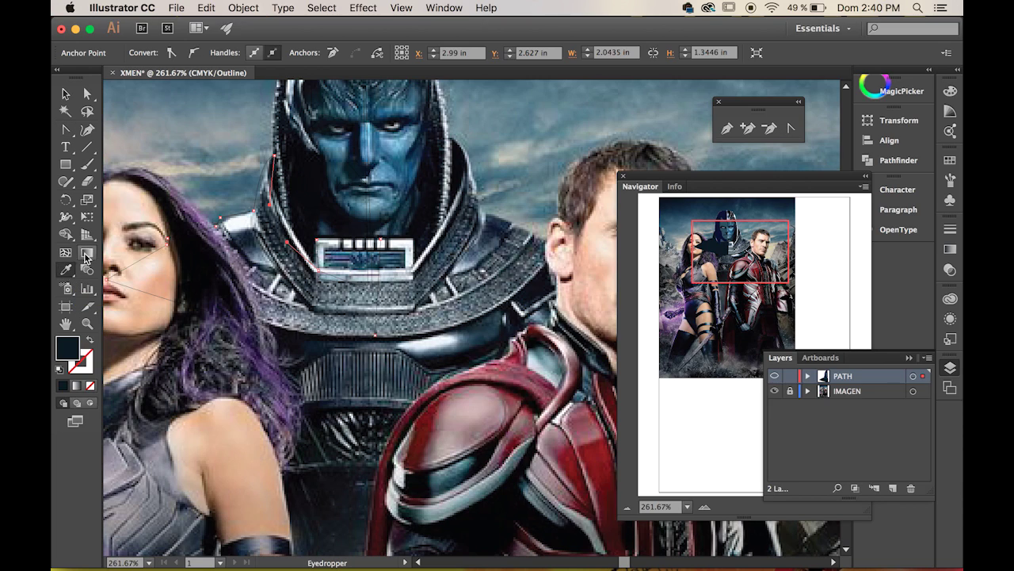
click(275, 126)
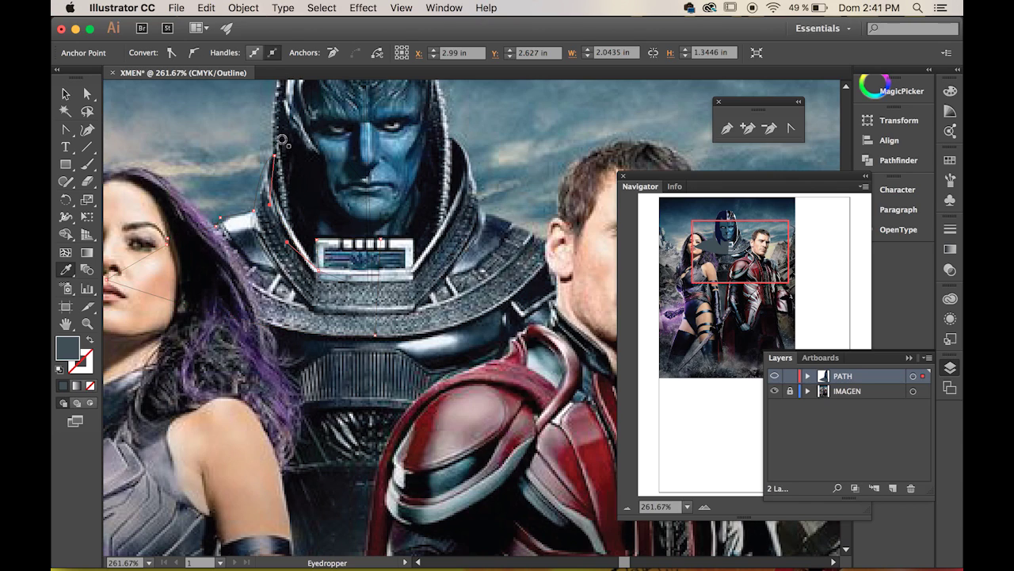
click(301, 177)
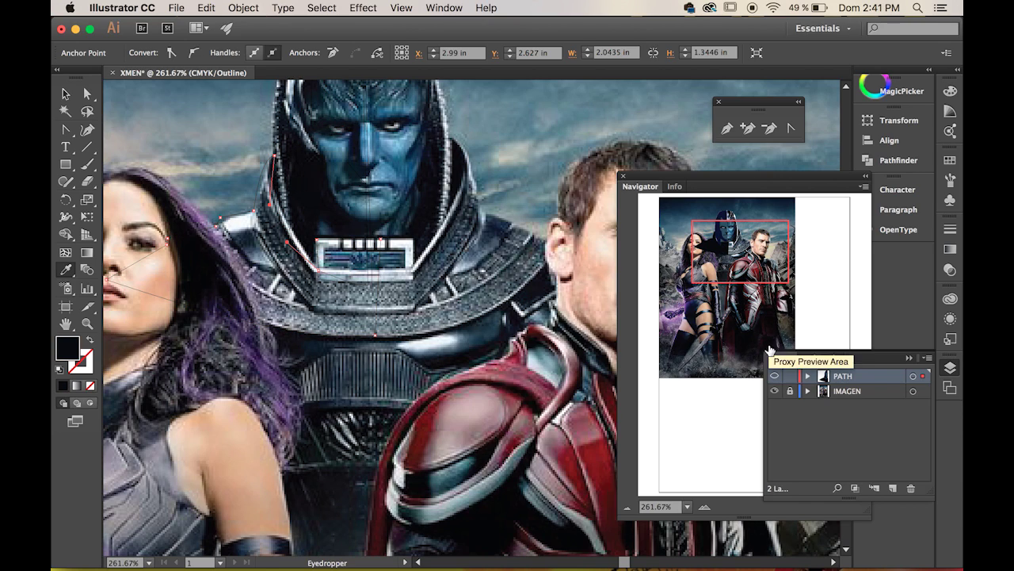
Step: Toggle the PATH layer's visibility and return the layer to full-colour preview
click(774, 376)
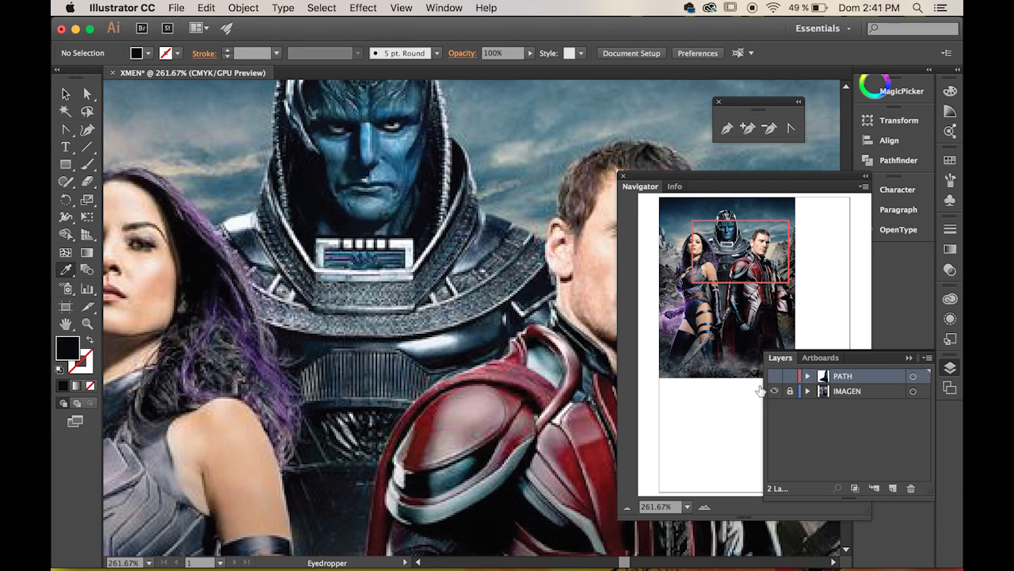
click(776, 376)
click(776, 375)
super+click(775, 377)
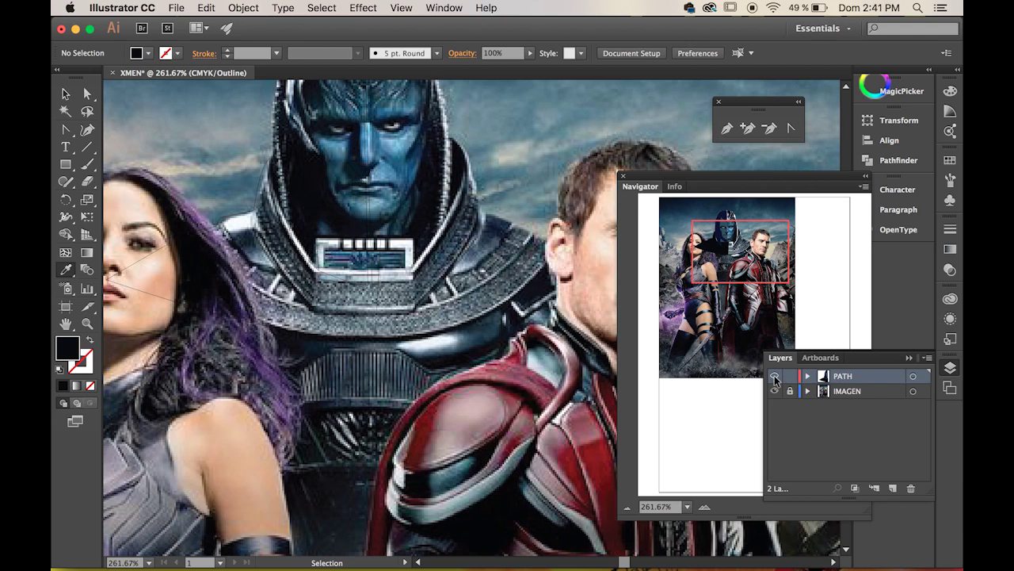
super+click(775, 377)
Step: Recolour the armour shape with the dark navy sampled from the hood shape
click(302, 202)
key(v)
click(301, 203)
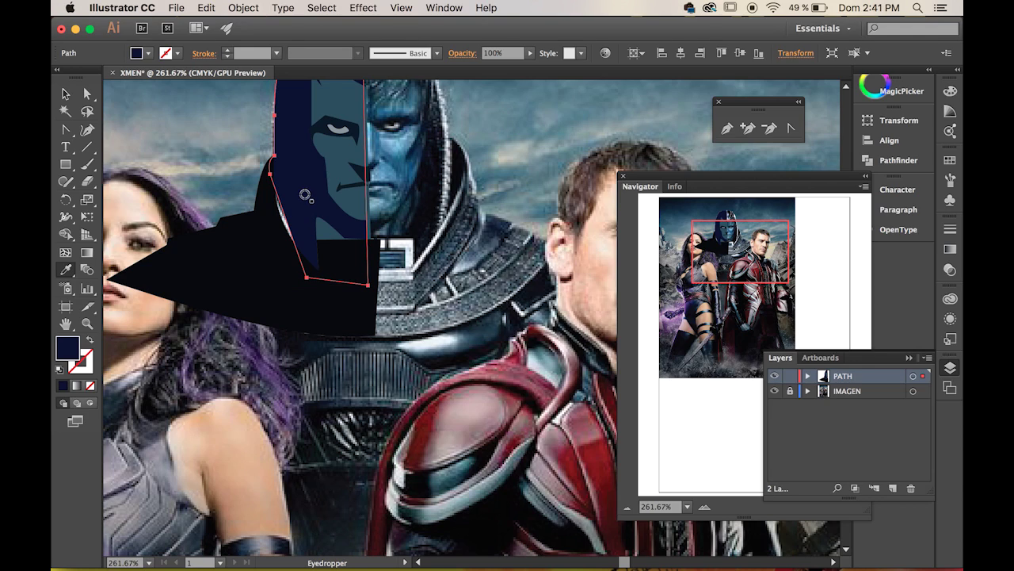
super+click(273, 226)
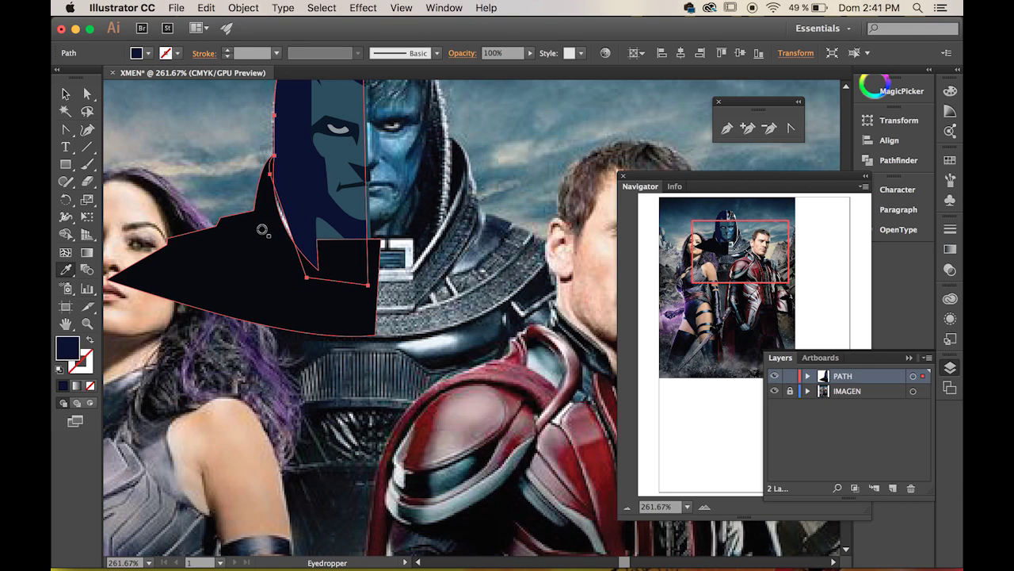
click(244, 276)
key(super+z)
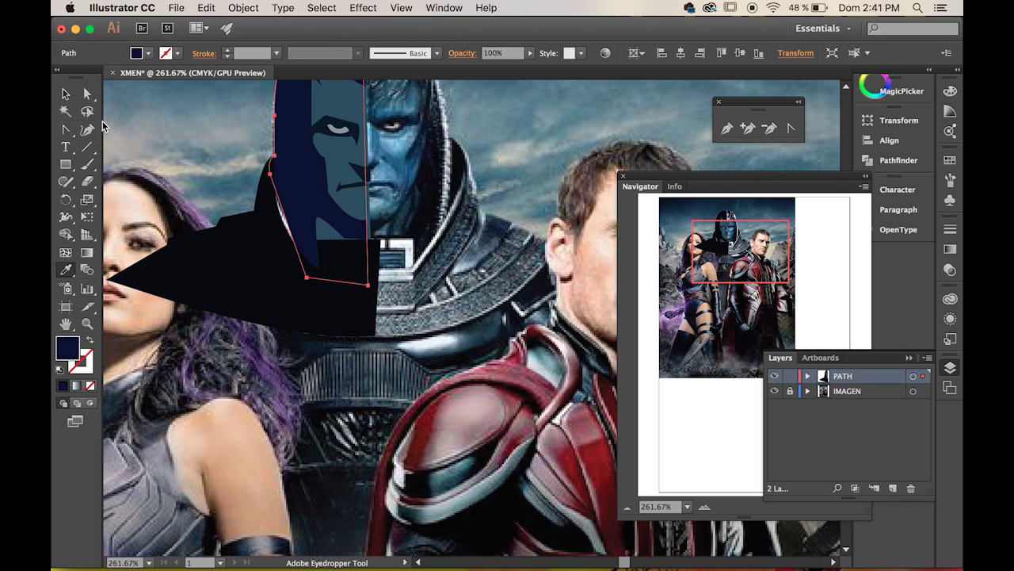
click(66, 95)
click(247, 270)
click(67, 269)
click(314, 200)
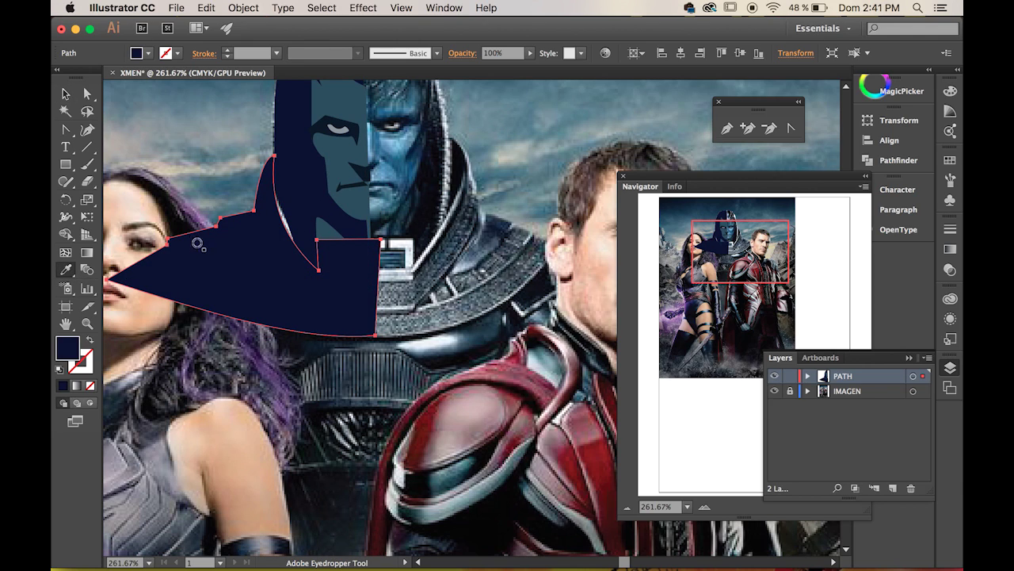
Step: Bend the navy hood shape's lower outer edge outward so it covers the gap beside the armour shape
click(87, 93)
click(288, 236)
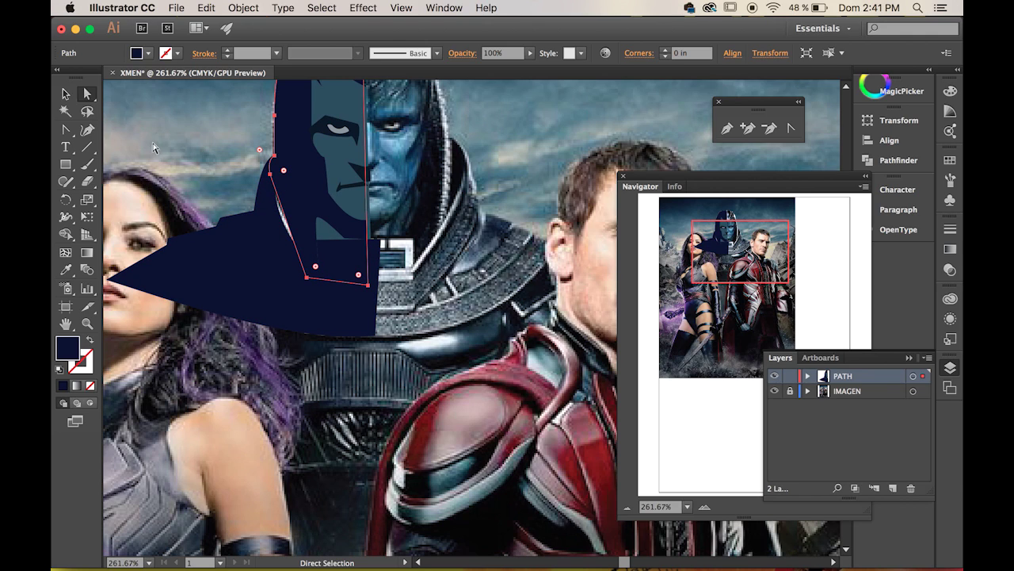
click(66, 129)
drag(291, 229, 277, 231)
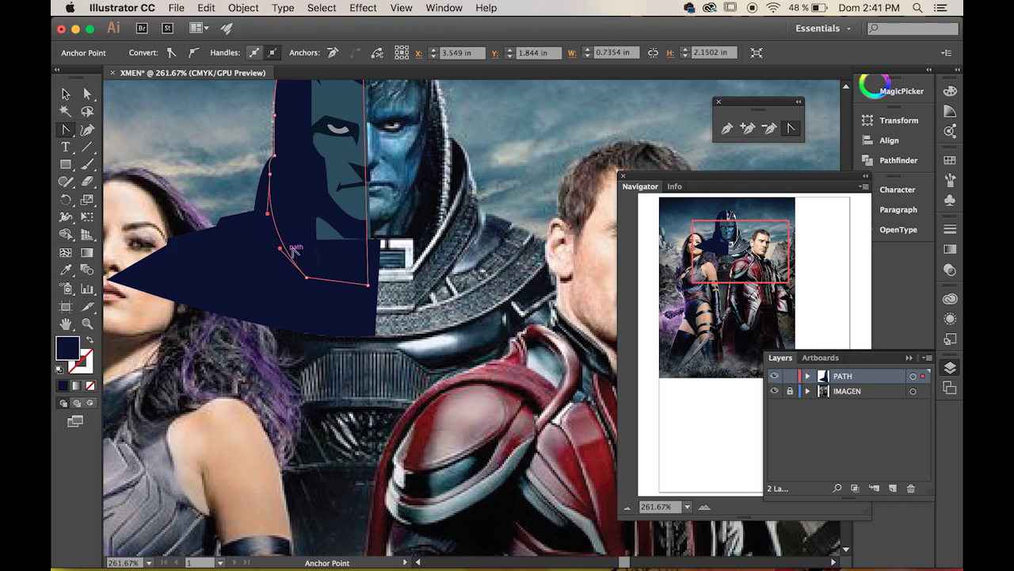
drag(324, 278, 343, 240)
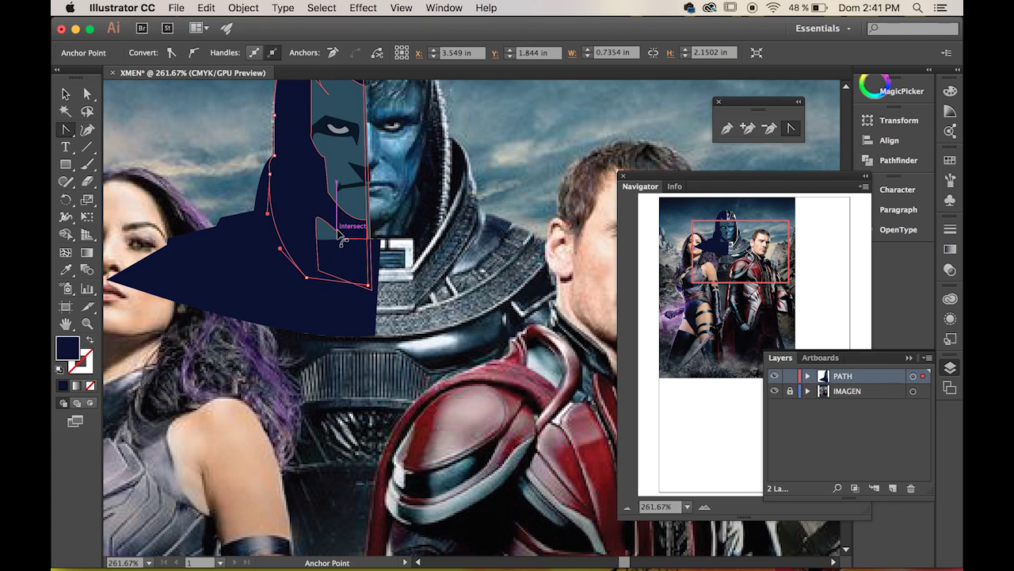
drag(342, 240, 320, 185)
key(v)
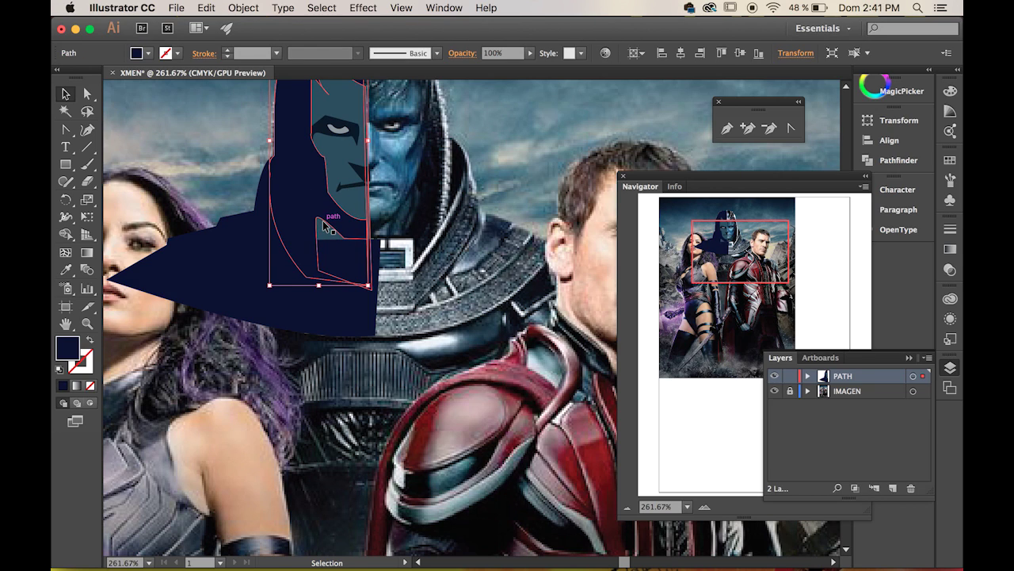
Step: Select the teal face shape, show the PATH layer as outlines and activate the Pen tool
click(323, 229)
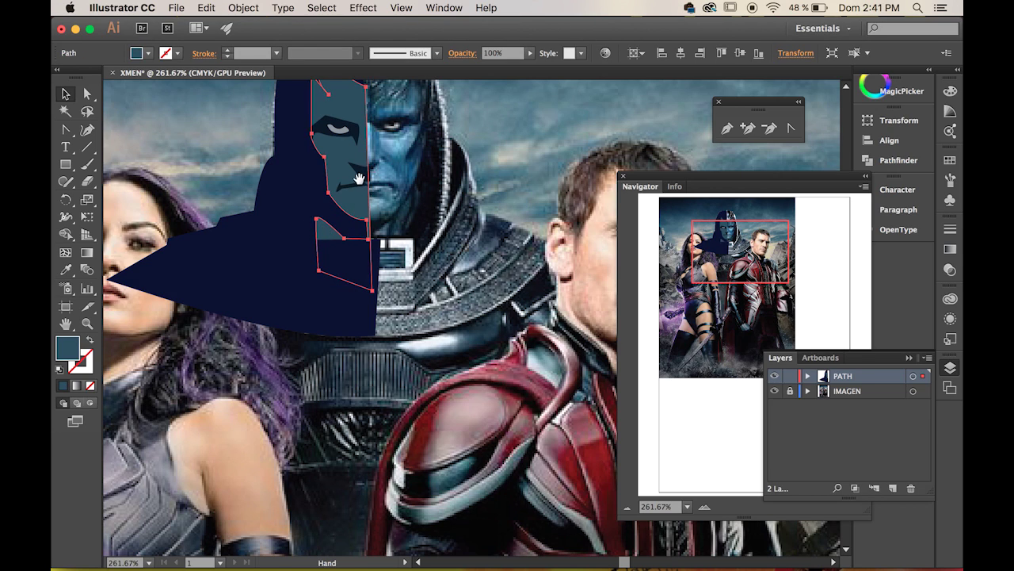
scroll(357, 206, up, 5)
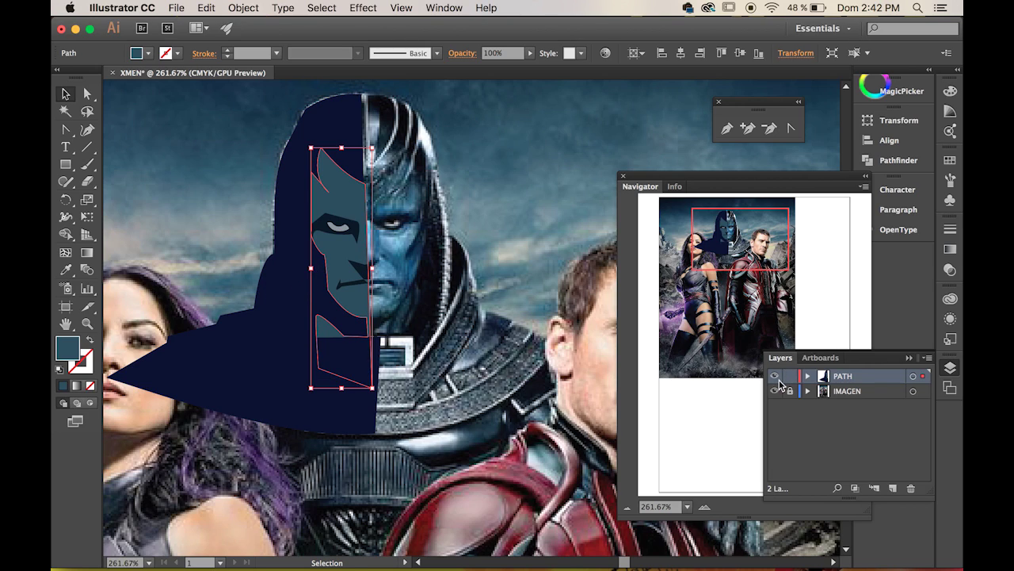
key(a)
key(super+y)
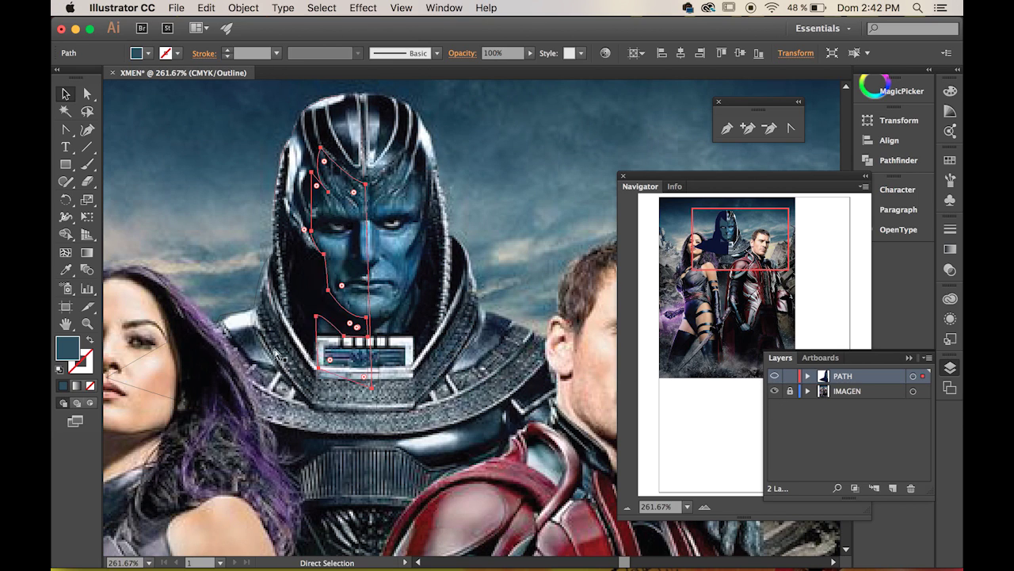
key(v)
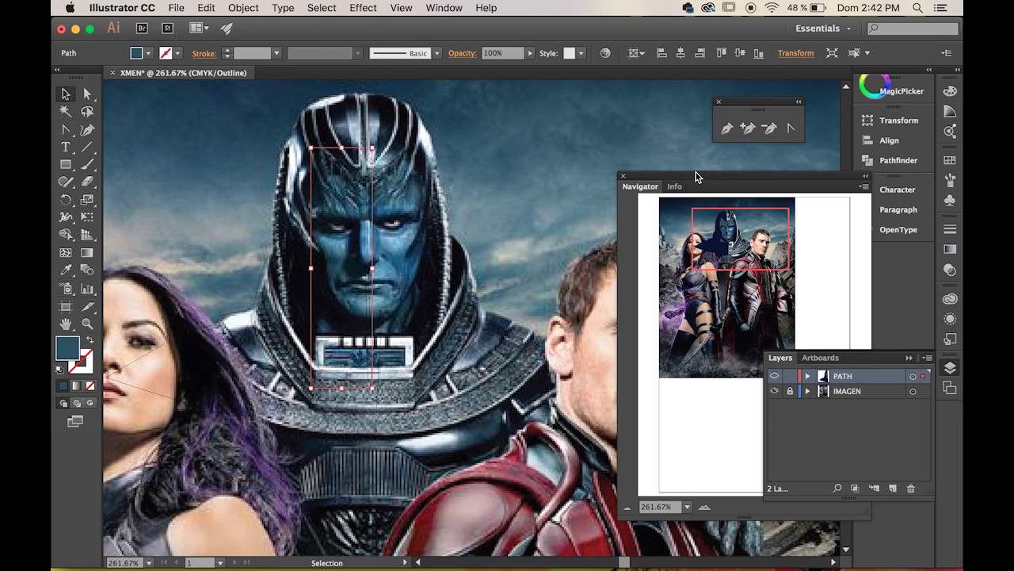
click(725, 130)
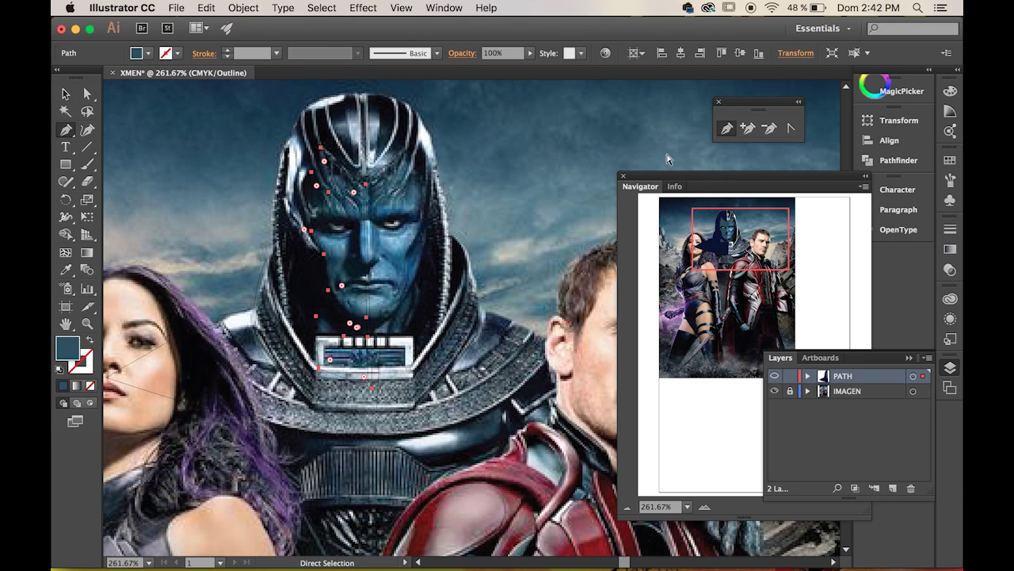
super+click(265, 336)
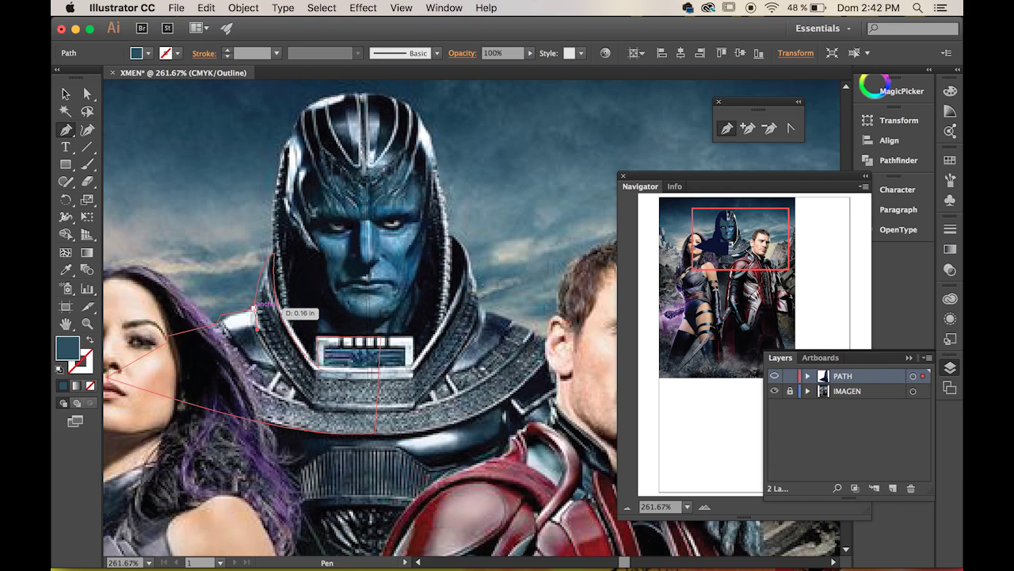
drag(256, 311, 221, 317)
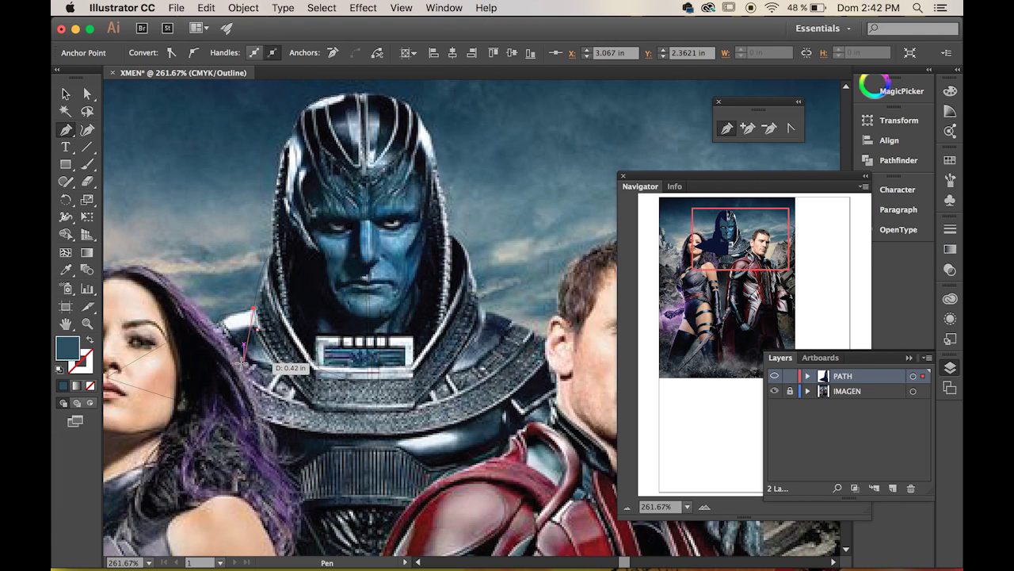
super+click(264, 332)
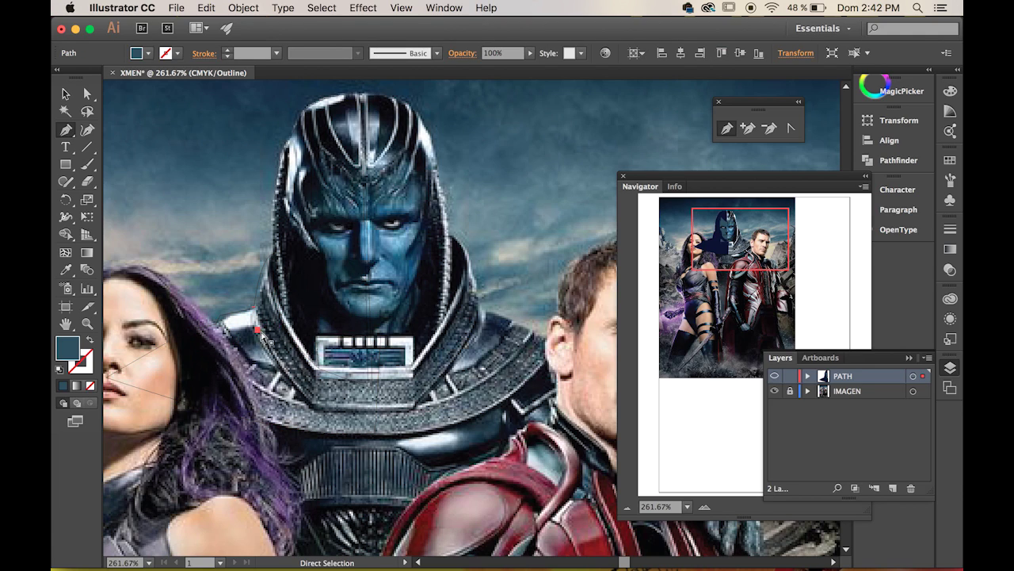
click(255, 329)
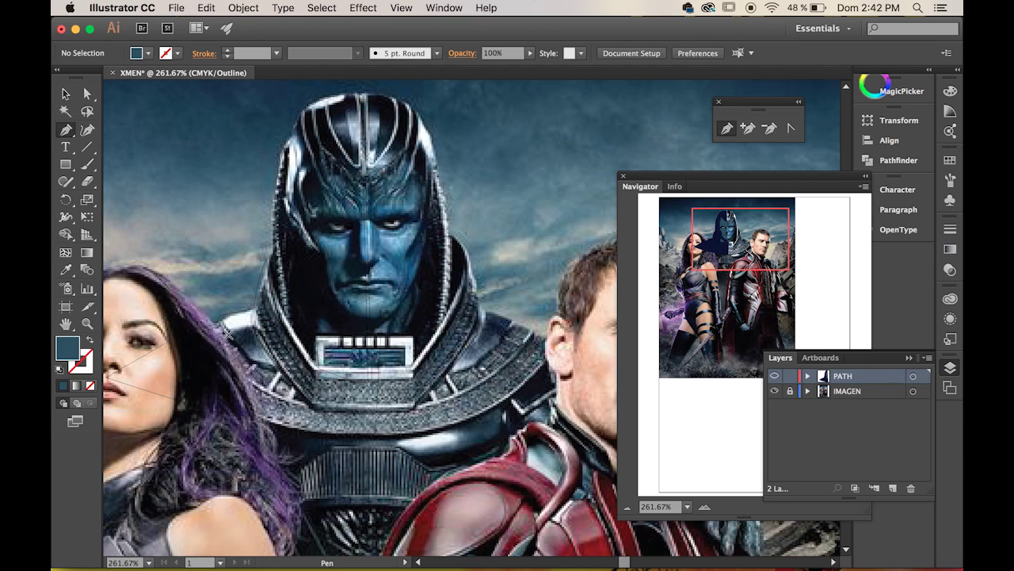
Step: Draw a Pen path for the shoulder highlight from the hood's side across the woman's hair and face to below her chin
drag(226, 330, 171, 349)
click(169, 349)
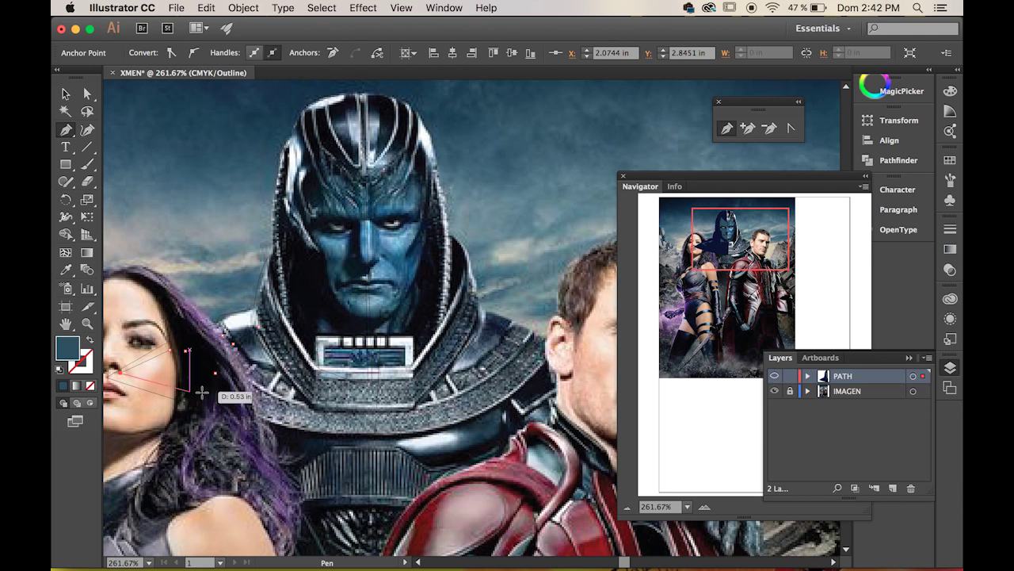
click(227, 408)
click(189, 447)
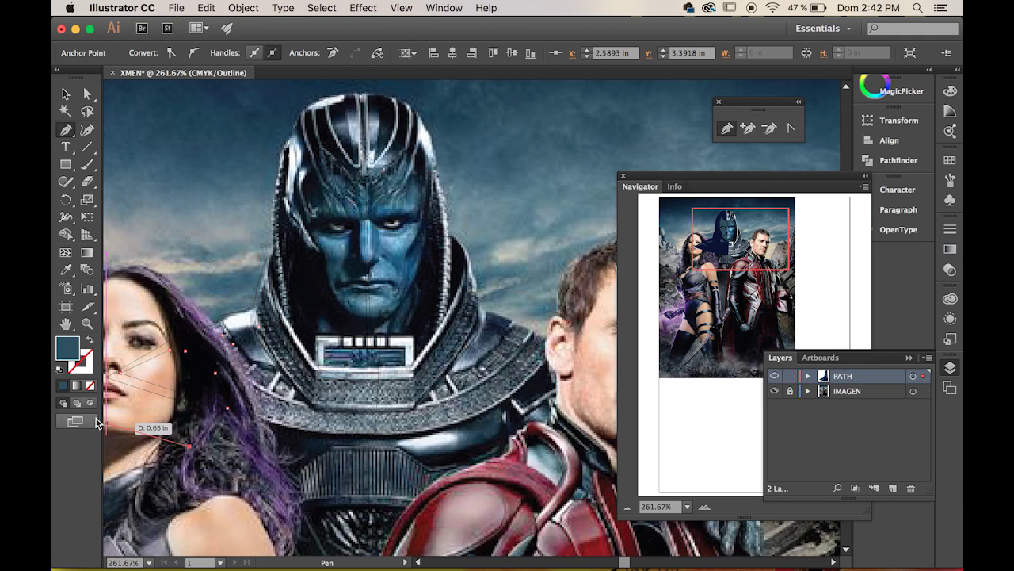
click(119, 431)
Step: Continue the highlight path around the woman's face and above her head to the hood's outer edge, and close it
key(space)
drag(189, 389, 356, 405)
drag(370, 268, 438, 321)
click(420, 254)
click(443, 268)
drag(428, 343, 428, 346)
Step: Divide the armour shape with the new highlight shape using Pathfinder, and ungroup the resulting pieces
key(v)
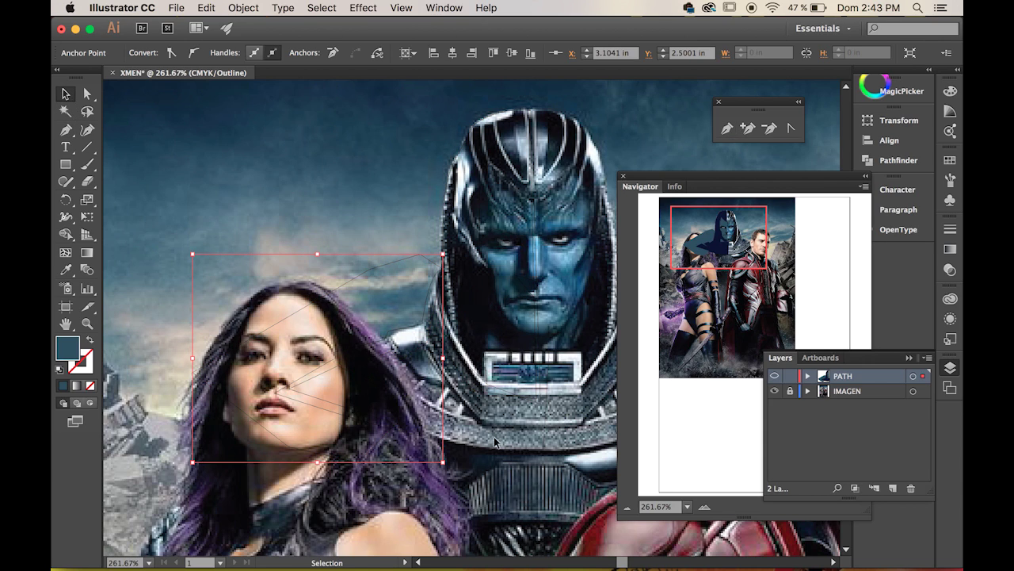
shift+click(478, 373)
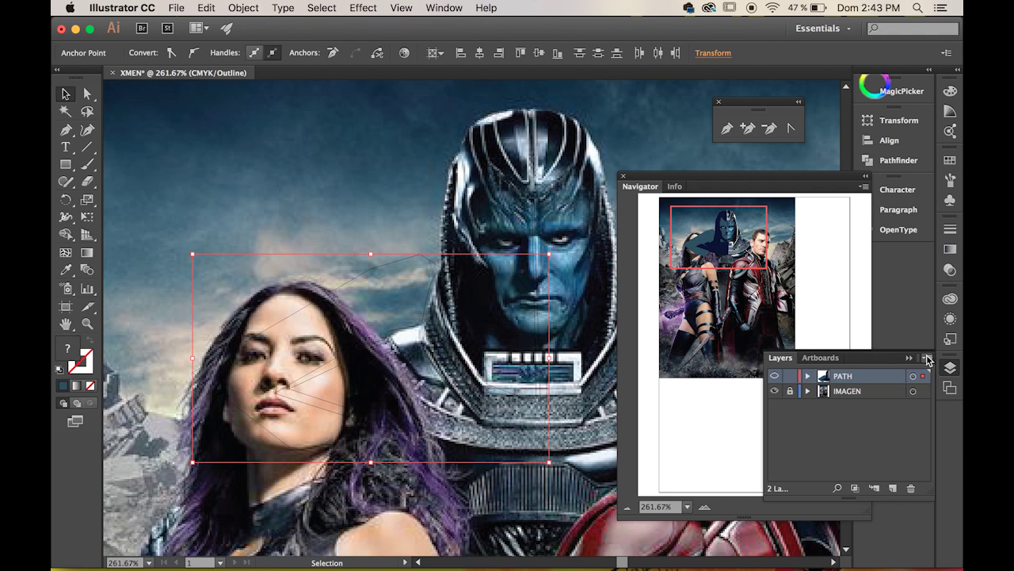
click(891, 163)
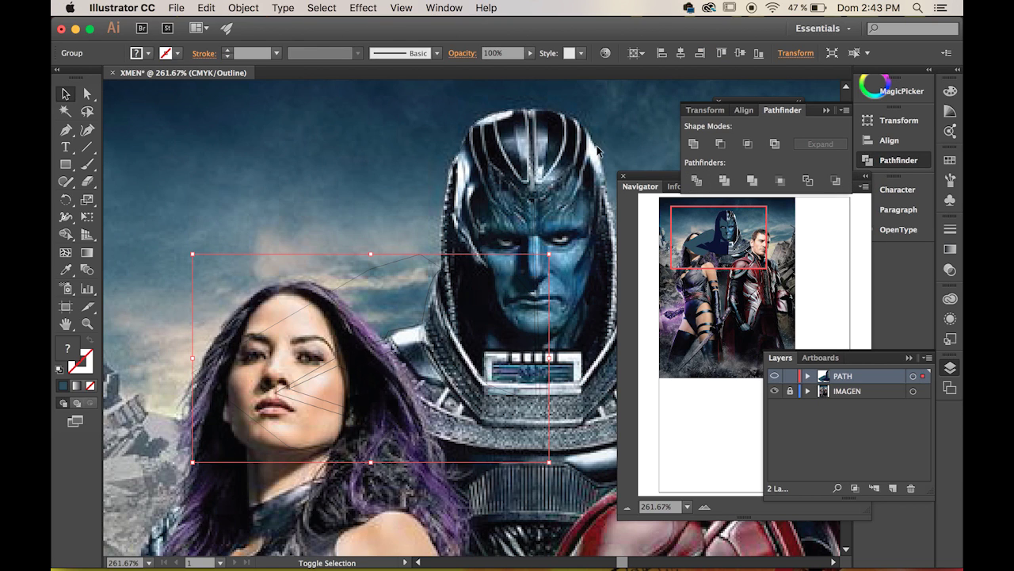
right_click(305, 359)
right_click(362, 370)
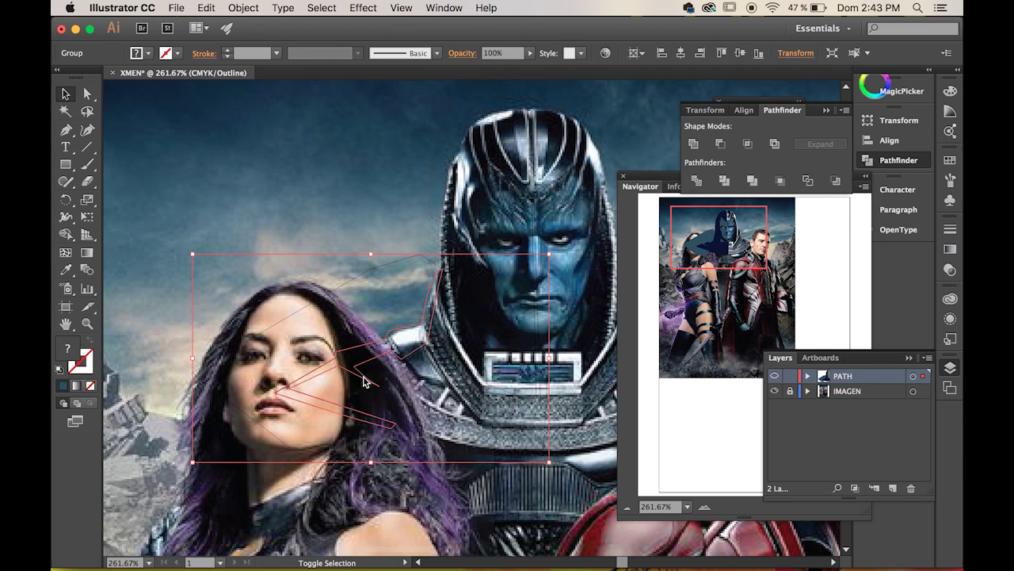
right_click(400, 385)
click(441, 464)
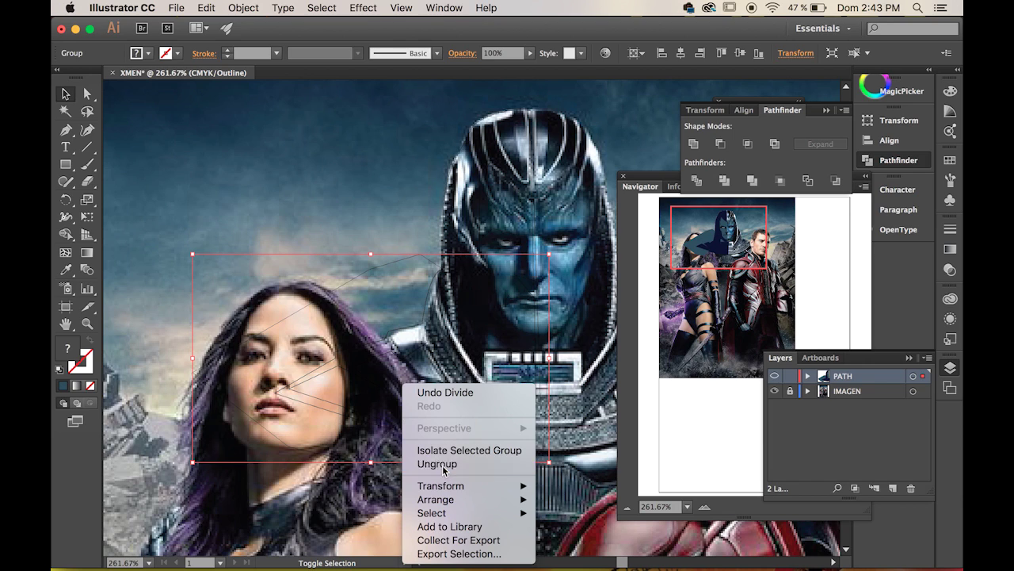
Step: Delete the leftover divided piece that extends outside the armour around the woman's head
click(348, 277)
key(z)
key(super+z)
super+click(407, 259)
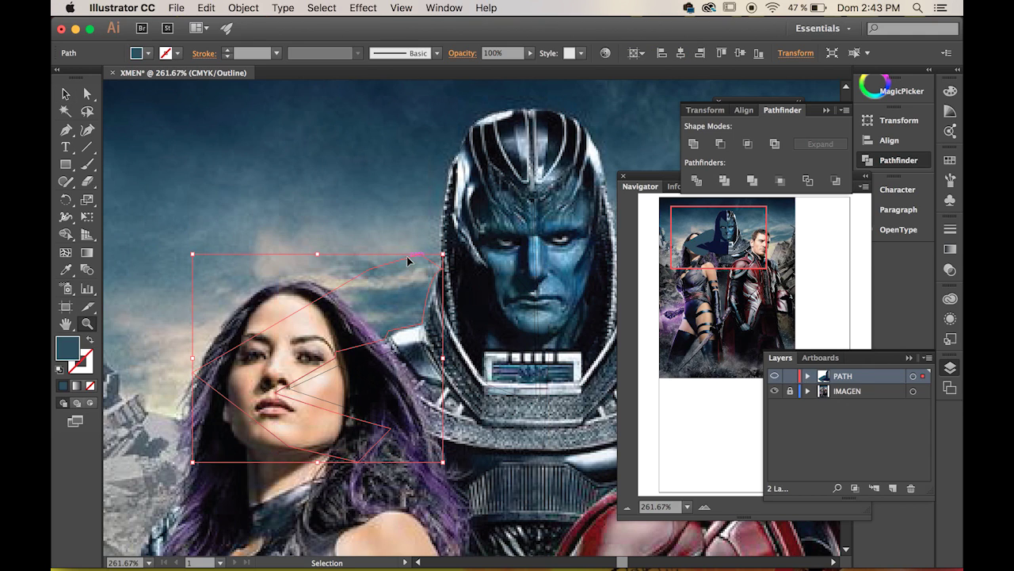
key(Delete)
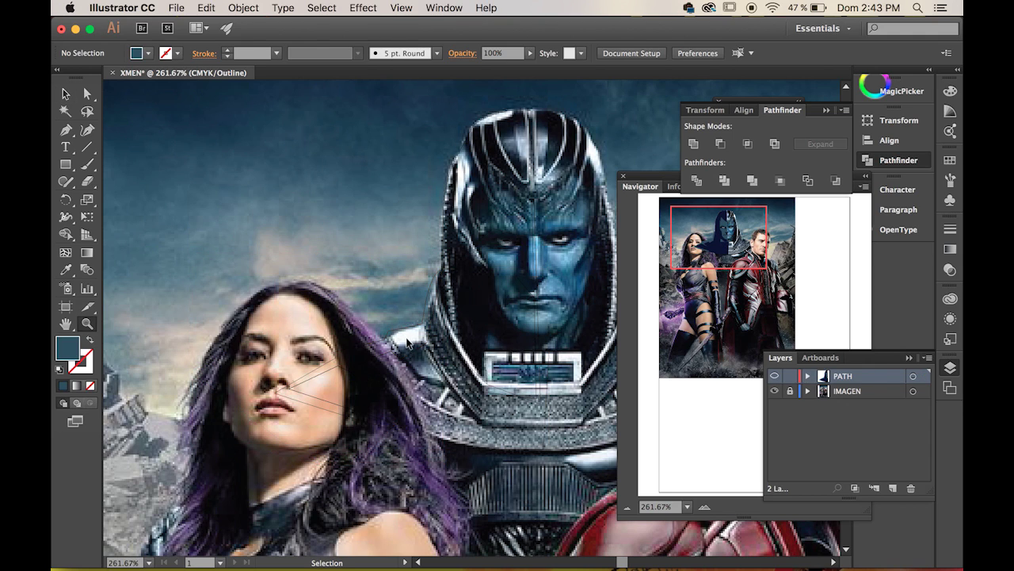
Step: Recolour the shoulder highlight piece with the light grey-blue sampled from the shiny metal of the helmet
super+click(410, 333)
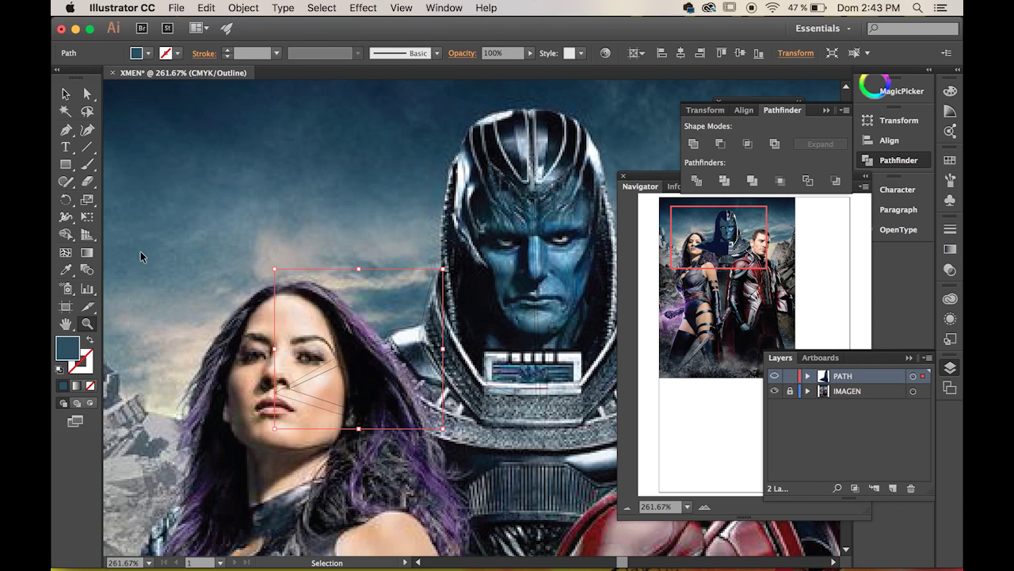
click(66, 269)
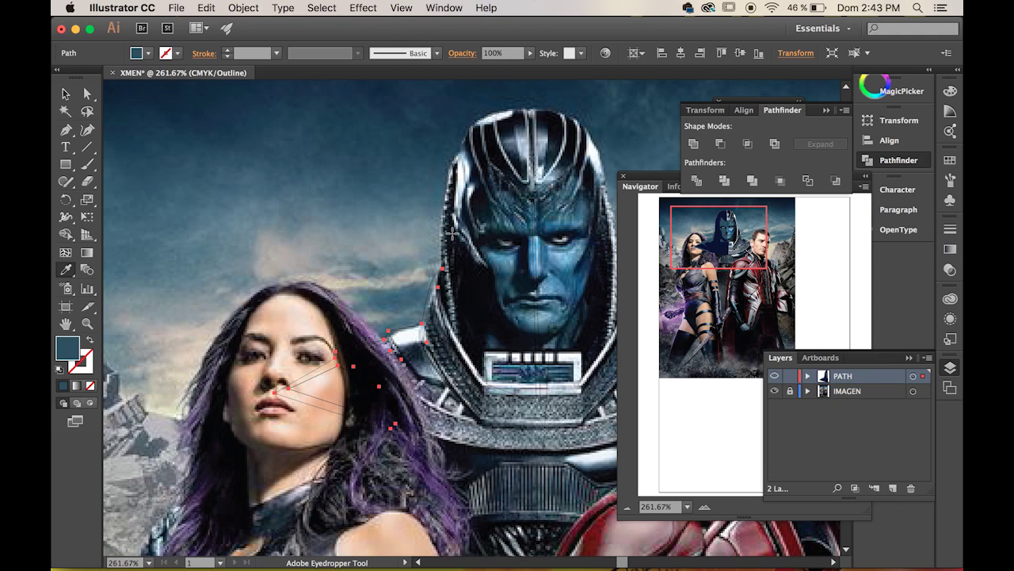
alt+click(67, 270)
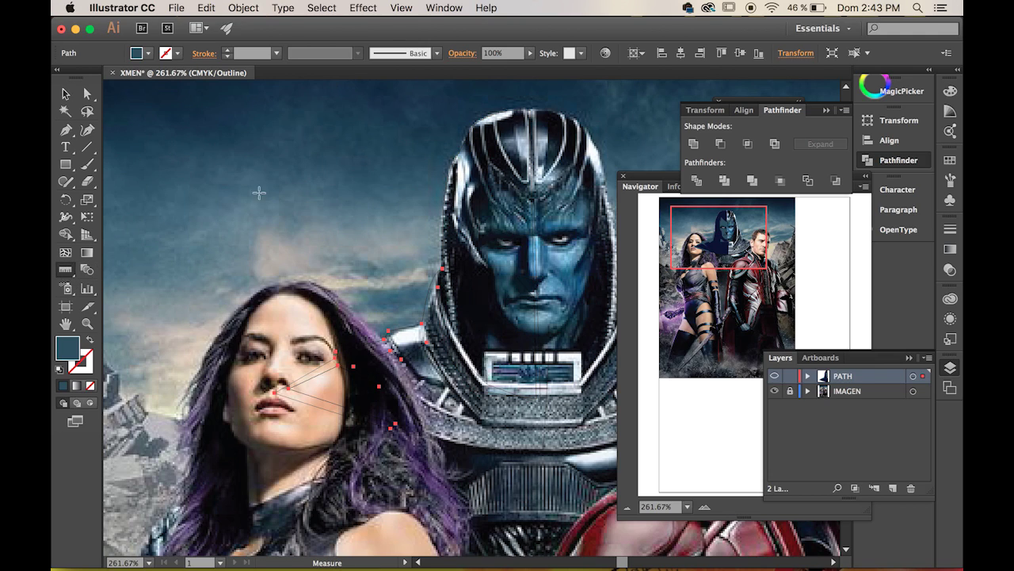
click(67, 270)
click(468, 168)
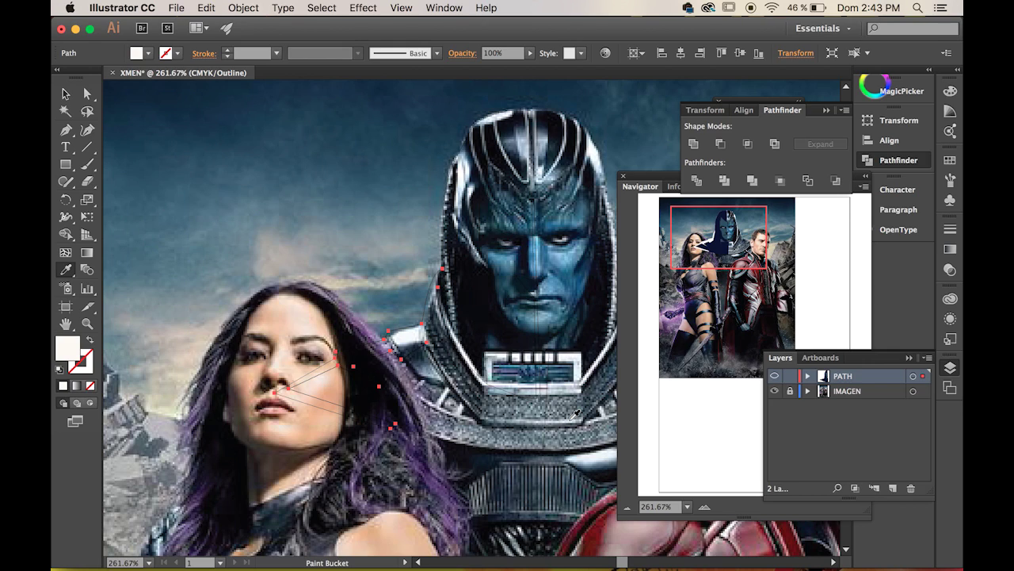
click(549, 146)
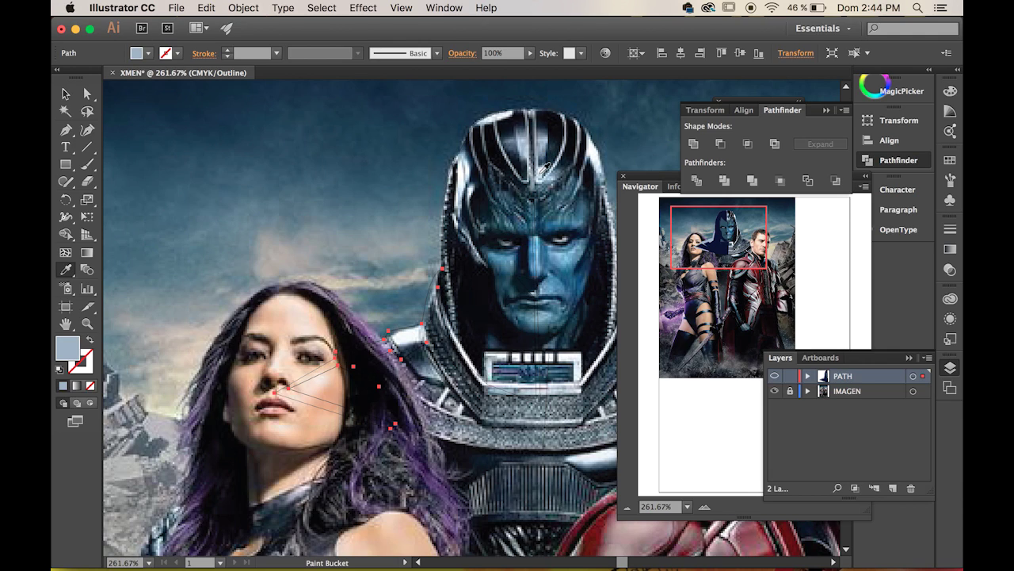
click(545, 168)
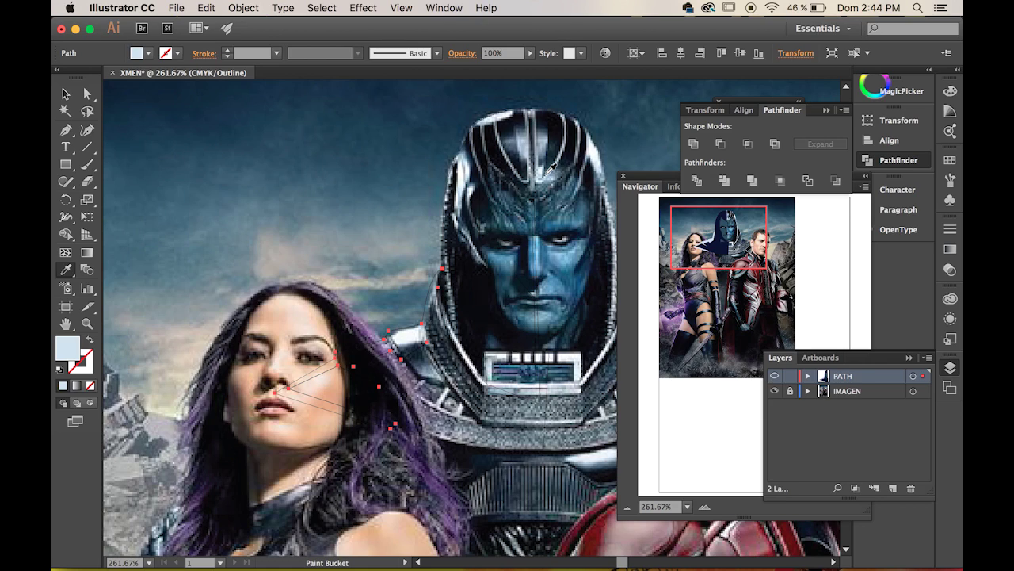
click(601, 168)
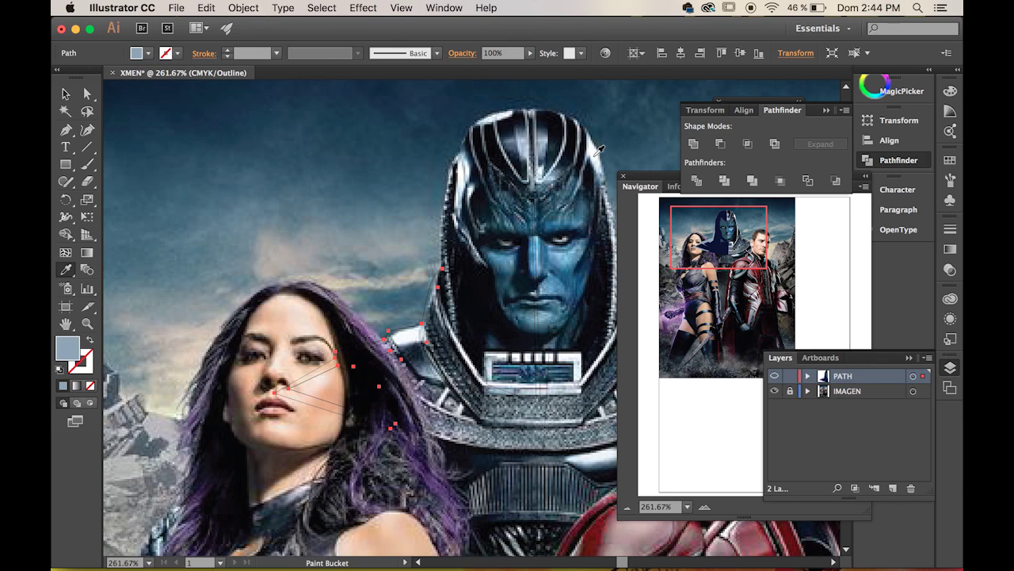
click(550, 138)
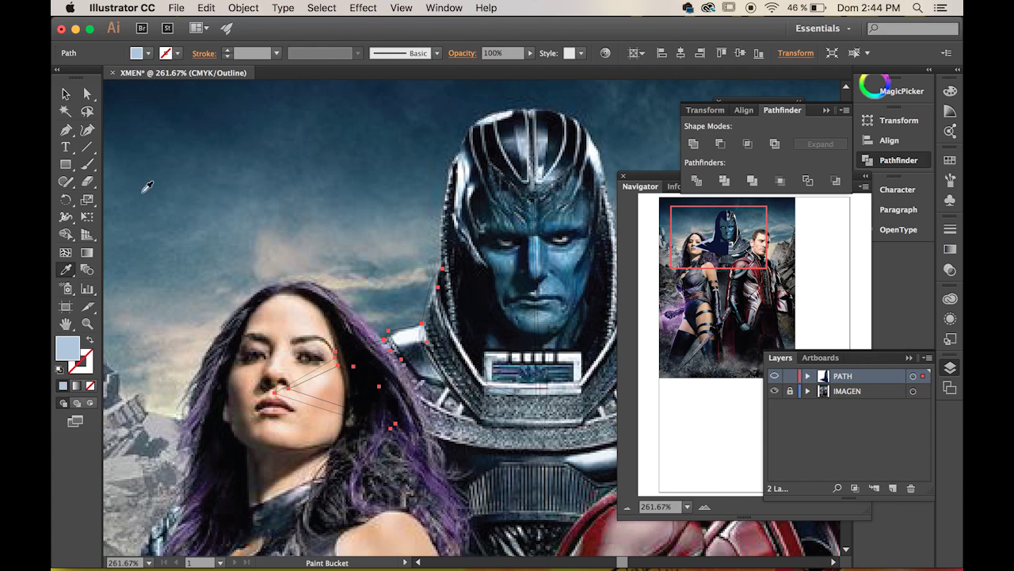
Step: Start a Pen path for the collar highlight around the light frame of the rectangular plate below the chin
click(87, 93)
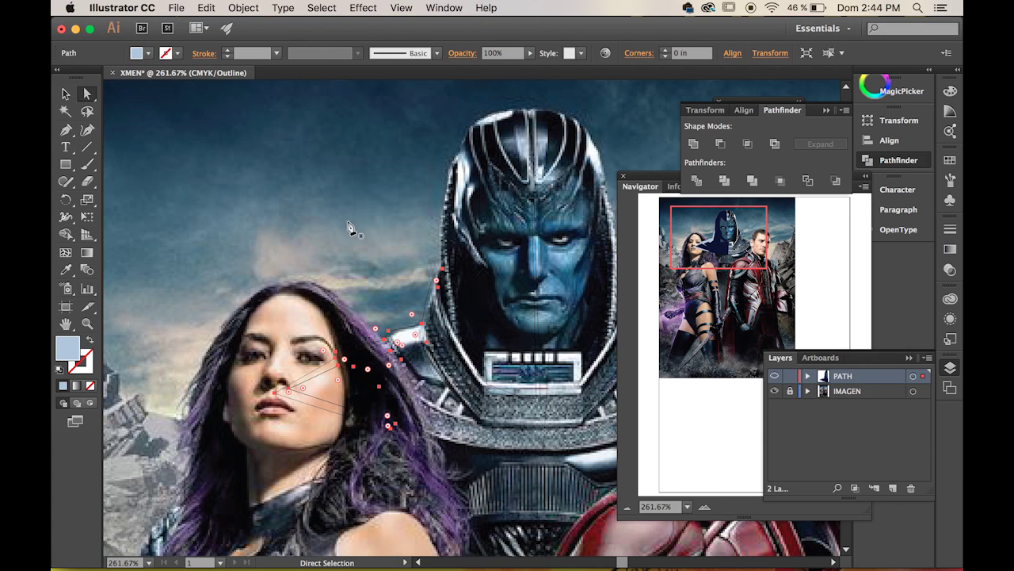
key(p)
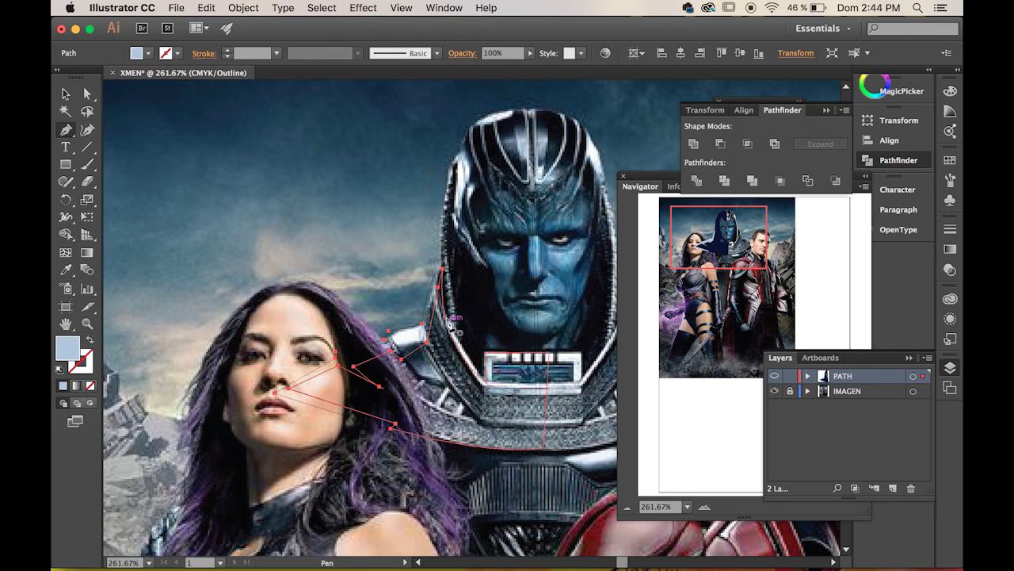
click(511, 372)
click(508, 363)
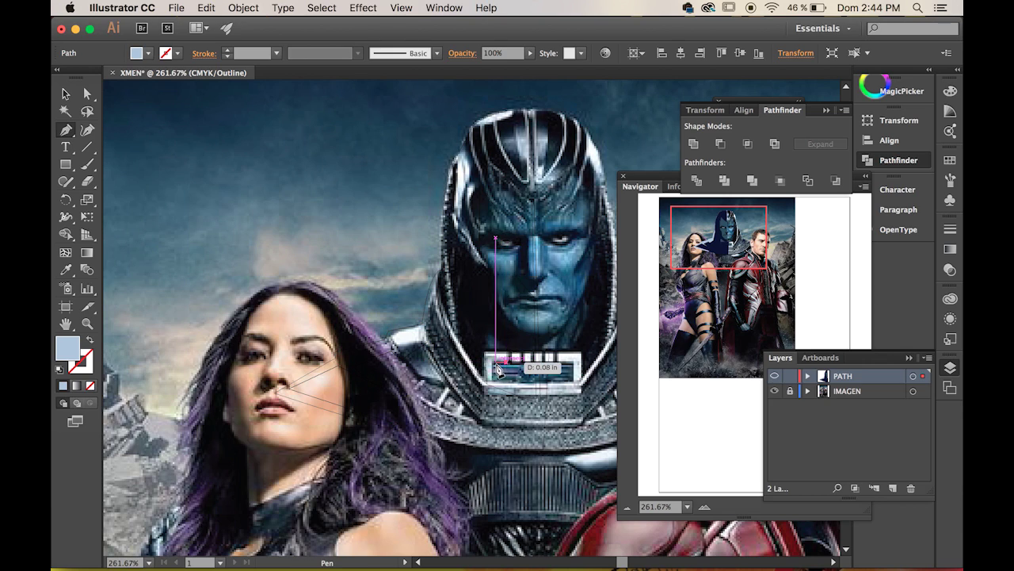
drag(490, 362, 381, 346)
drag(378, 339, 444, 335)
drag(442, 333, 374, 348)
Step: Continue the highlight path up the collar's rim to the hood's side, across to the face, and close it at the plate
click(373, 343)
drag(332, 278, 325, 192)
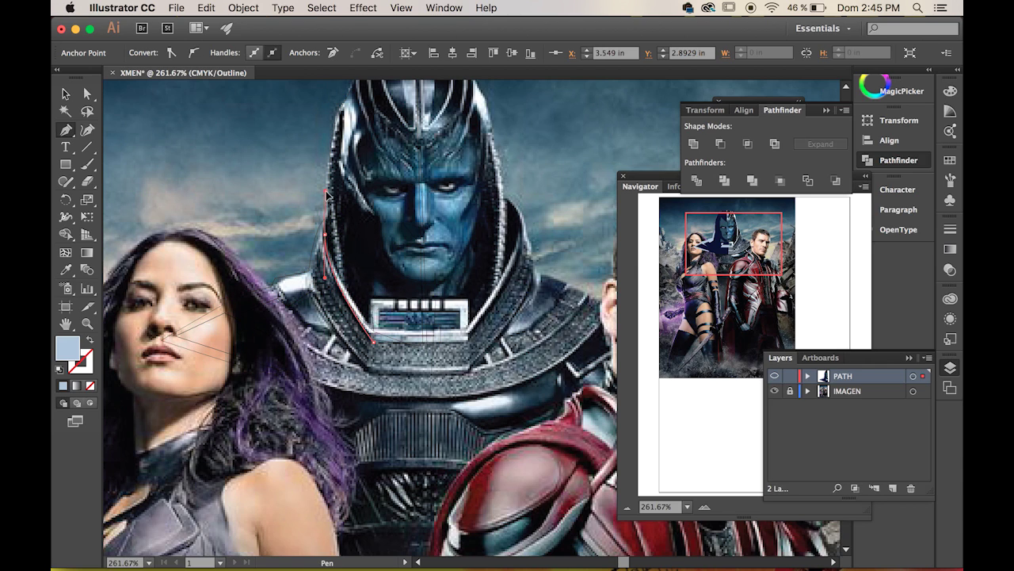
drag(325, 236, 393, 244)
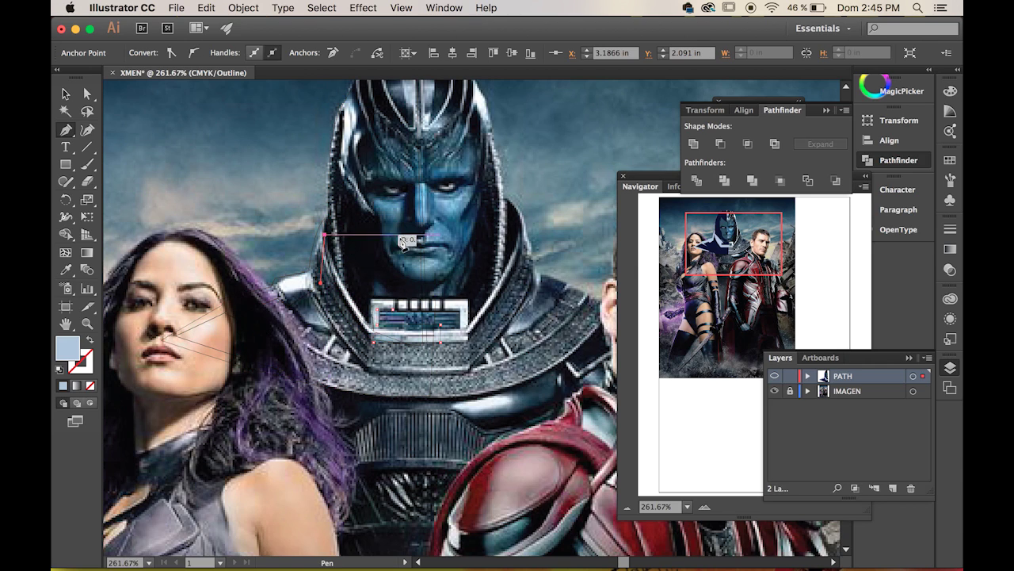
click(397, 248)
drag(396, 317, 396, 324)
Step: Divide the dark armour shape with the new collar highlight shape using Pathfinder, and ungroup the resulting pieces
click(74, 111)
key(v)
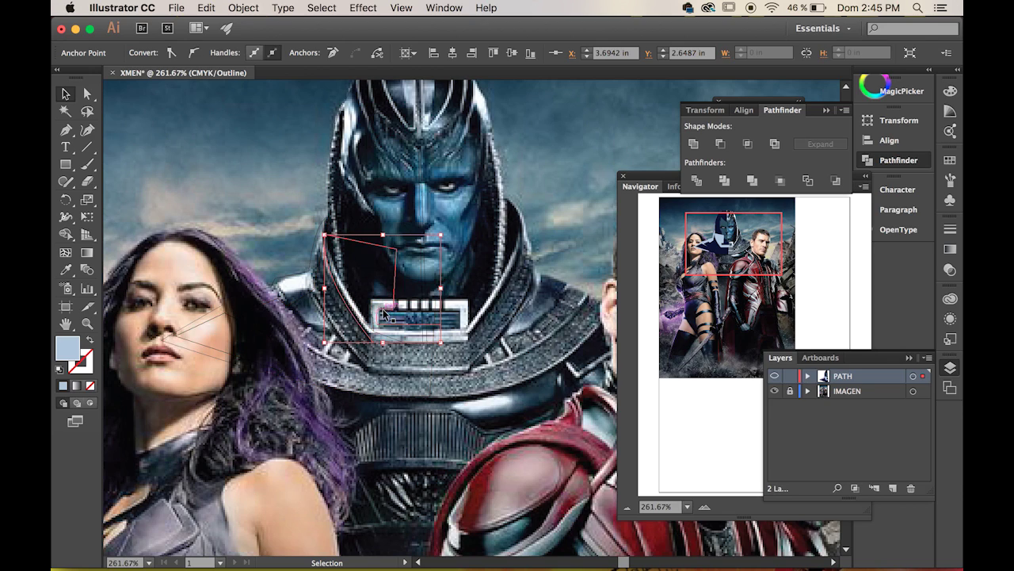
click(384, 315)
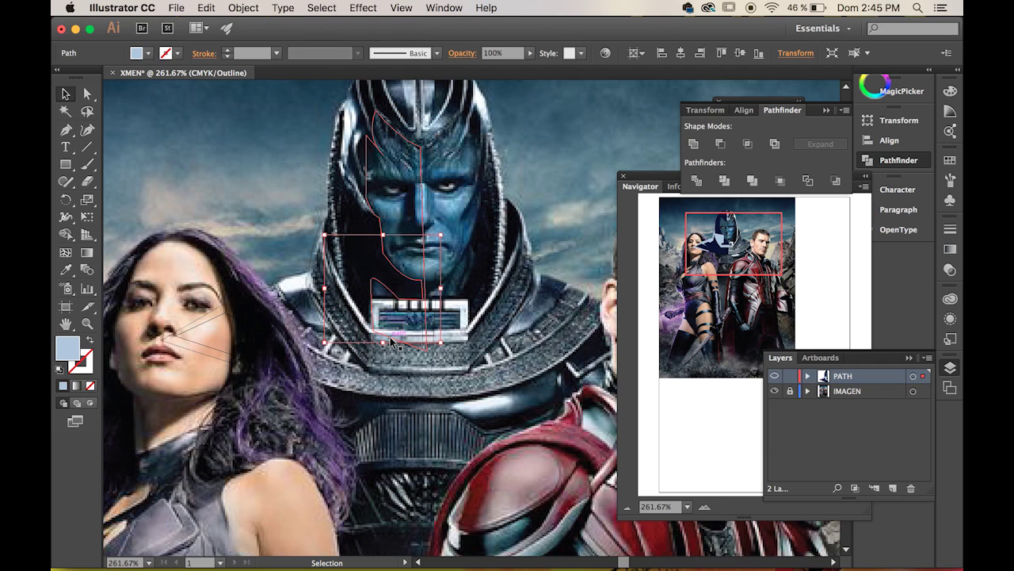
click(368, 324)
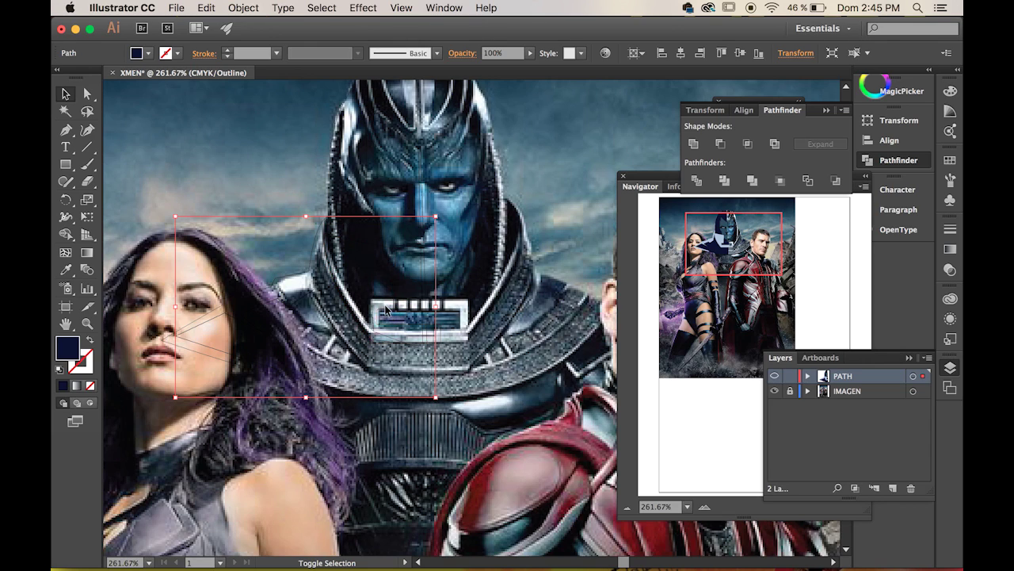
shift+click(386, 313)
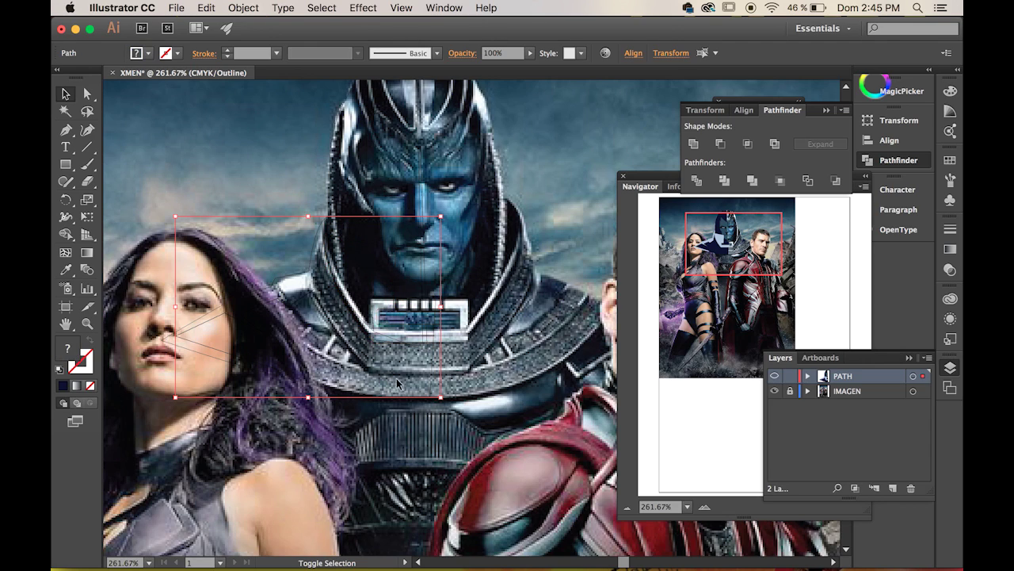
click(697, 181)
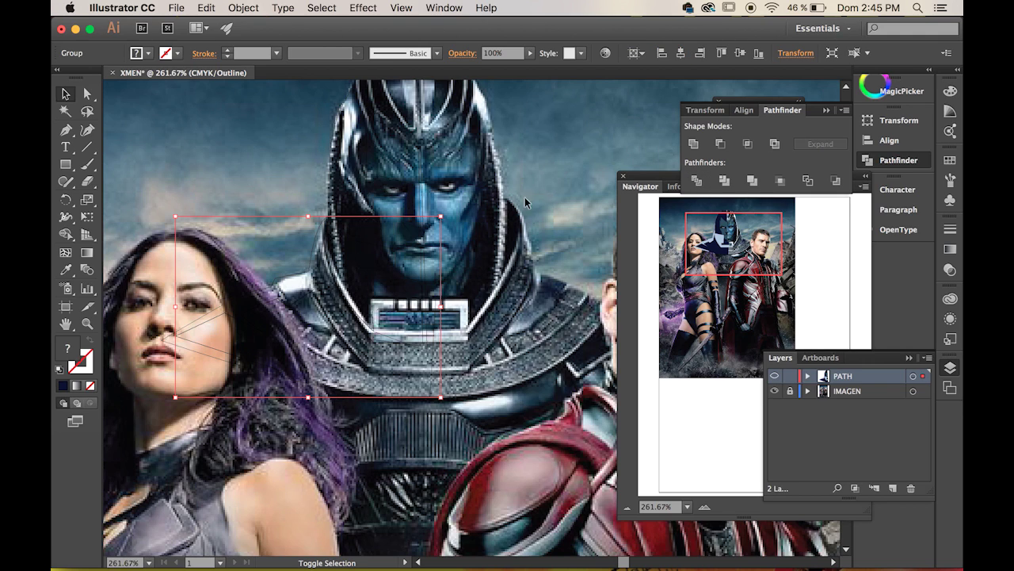
right_click(359, 331)
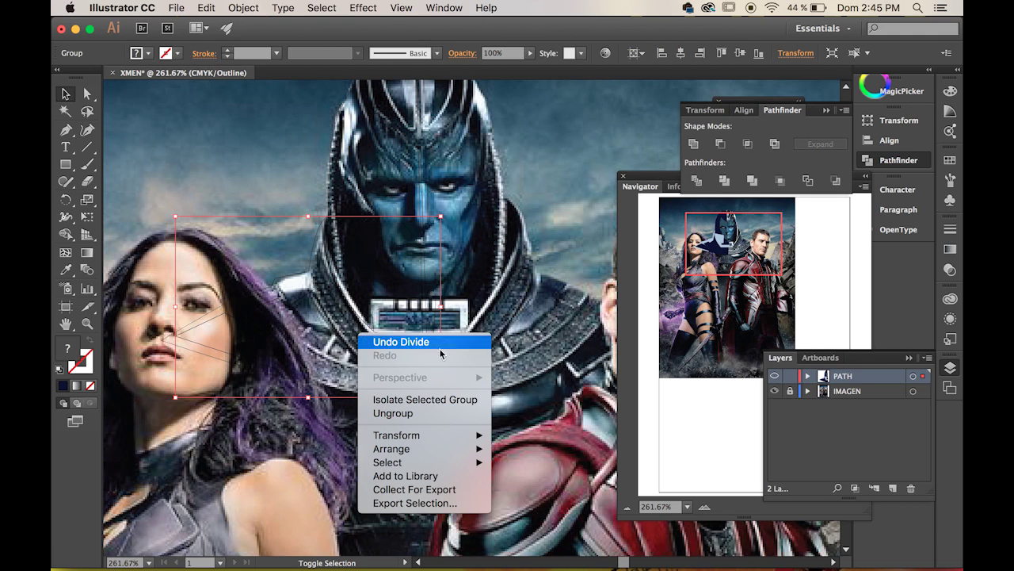
click(430, 413)
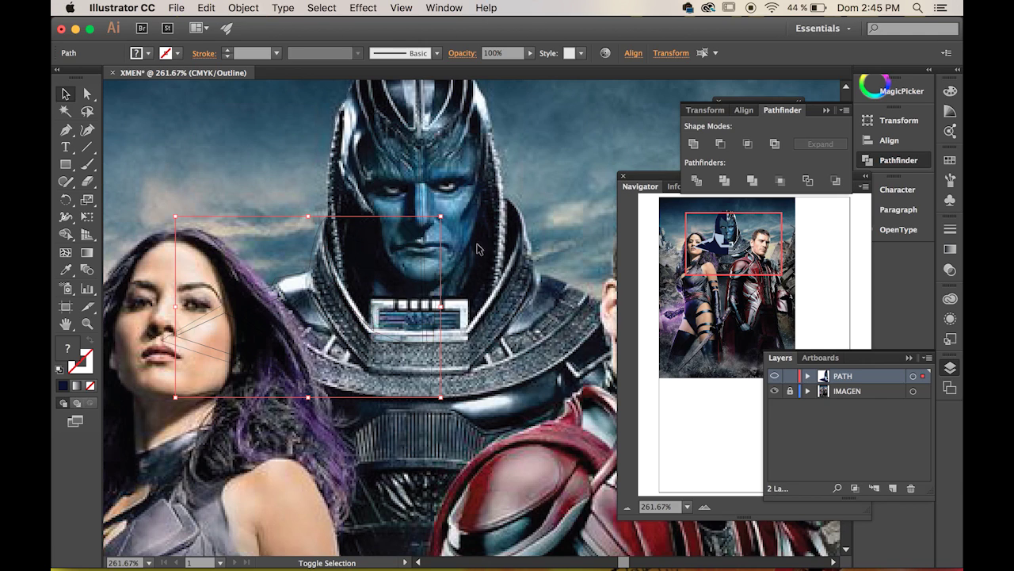
Step: Deselect the divided pieces and delete the leftover piece between the collar rim and the face
click(370, 309)
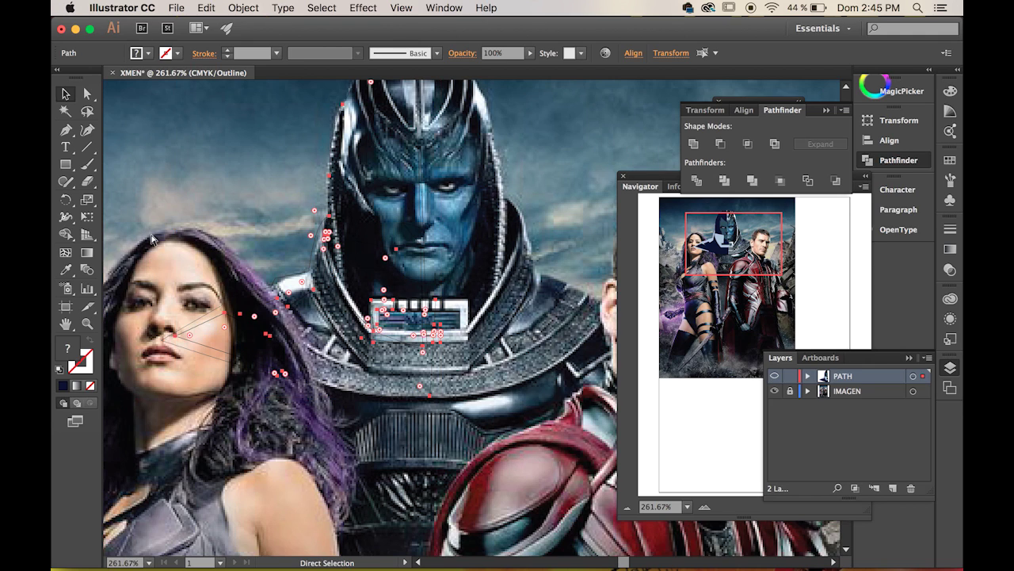
key(super+0)
key(a)
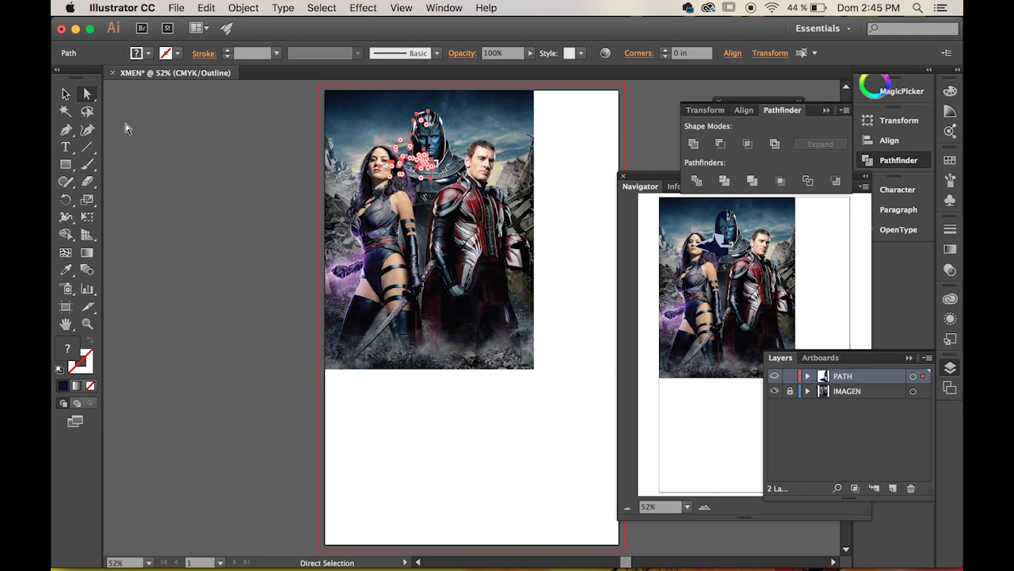
click(232, 222)
click(66, 94)
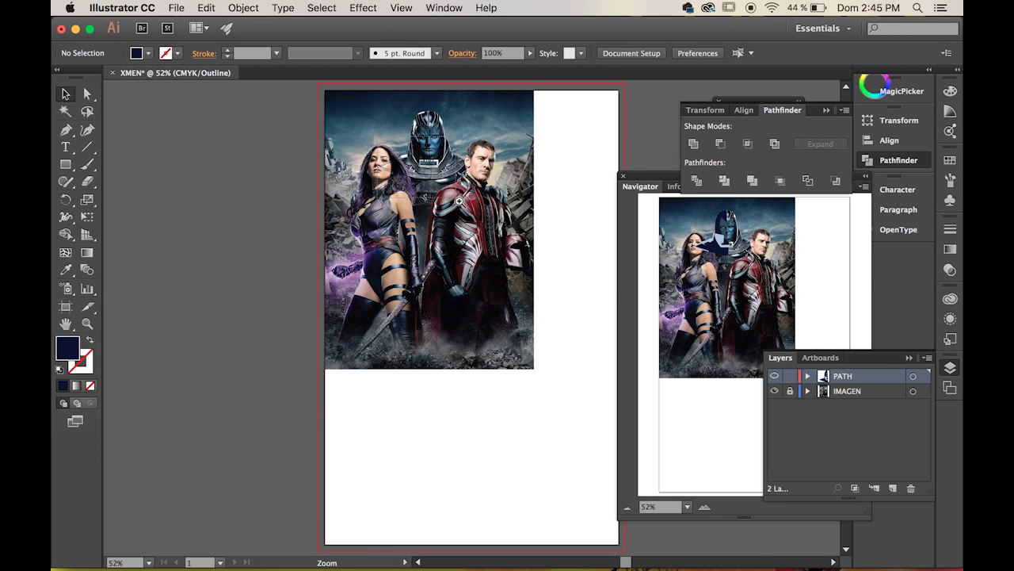
drag(457, 199, 467, 200)
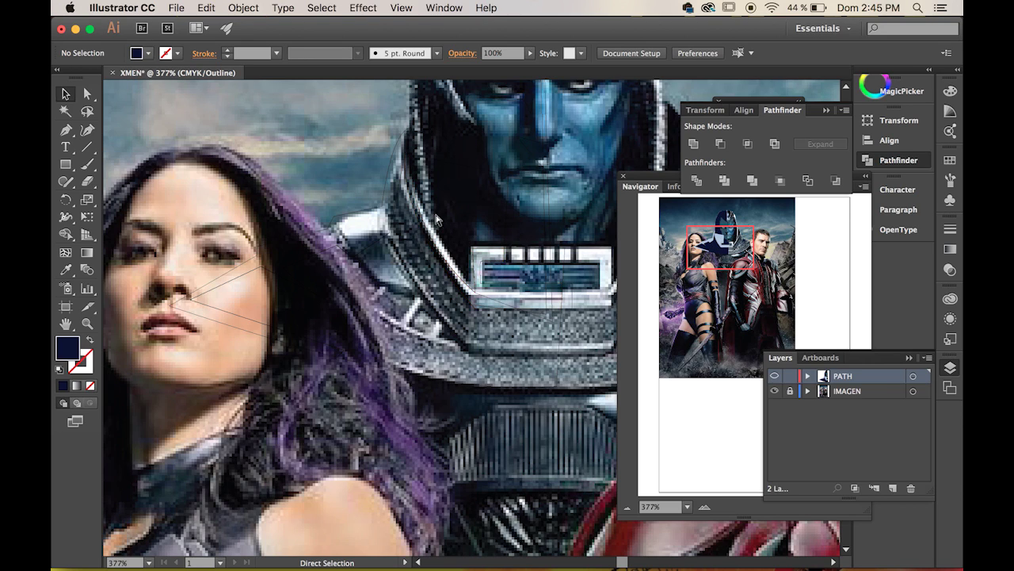
click(483, 168)
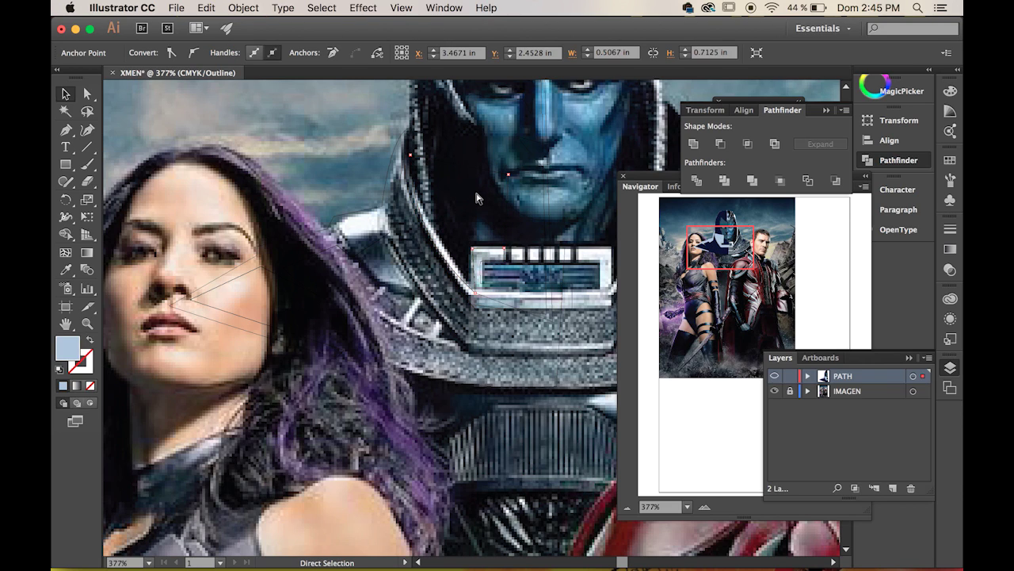
click(482, 218)
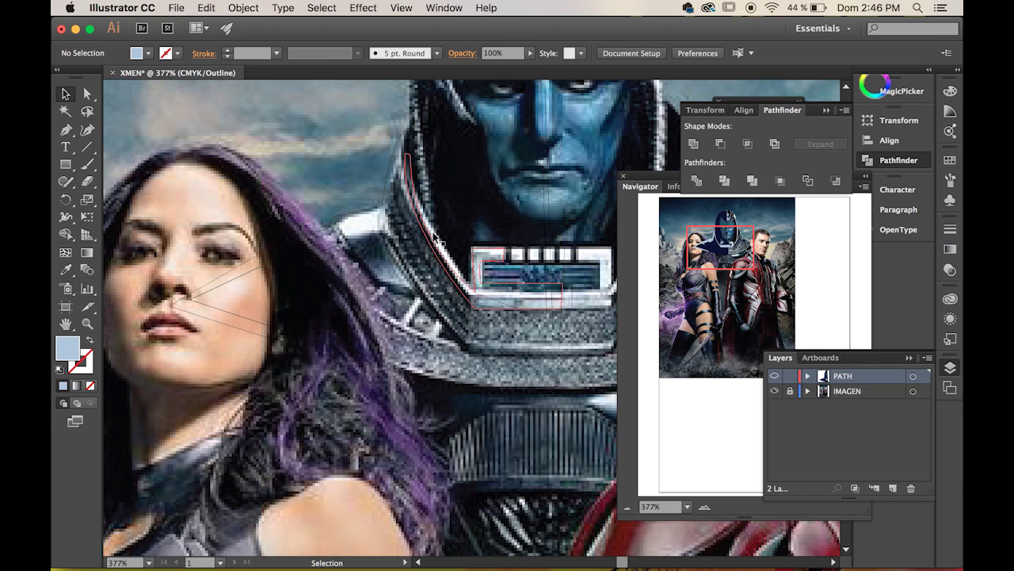
Step: Try nudging the collar highlight strip sideways, and move it back to its original position
click(411, 173)
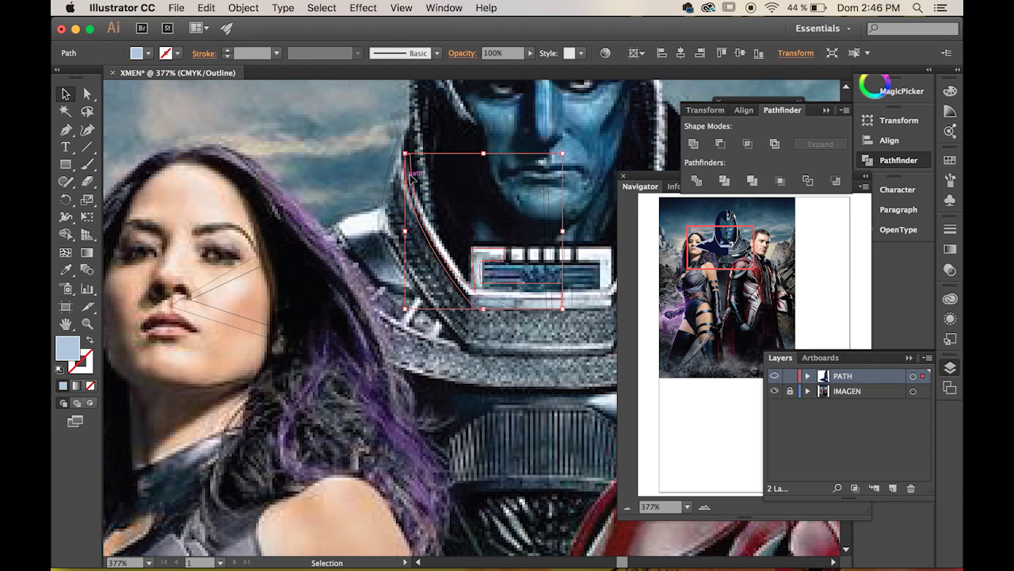
click(87, 94)
drag(370, 149, 316, 219)
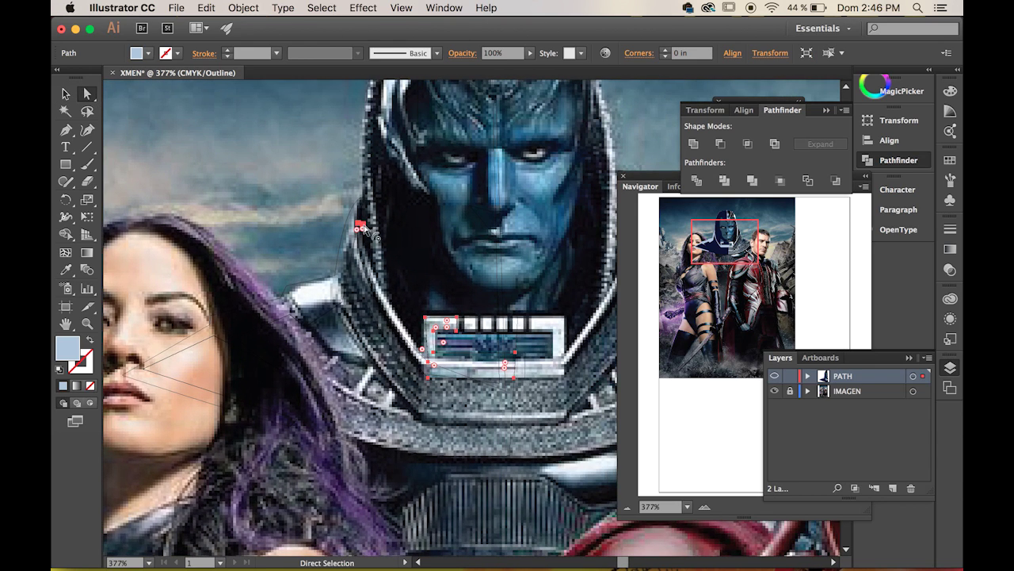
key(Left)
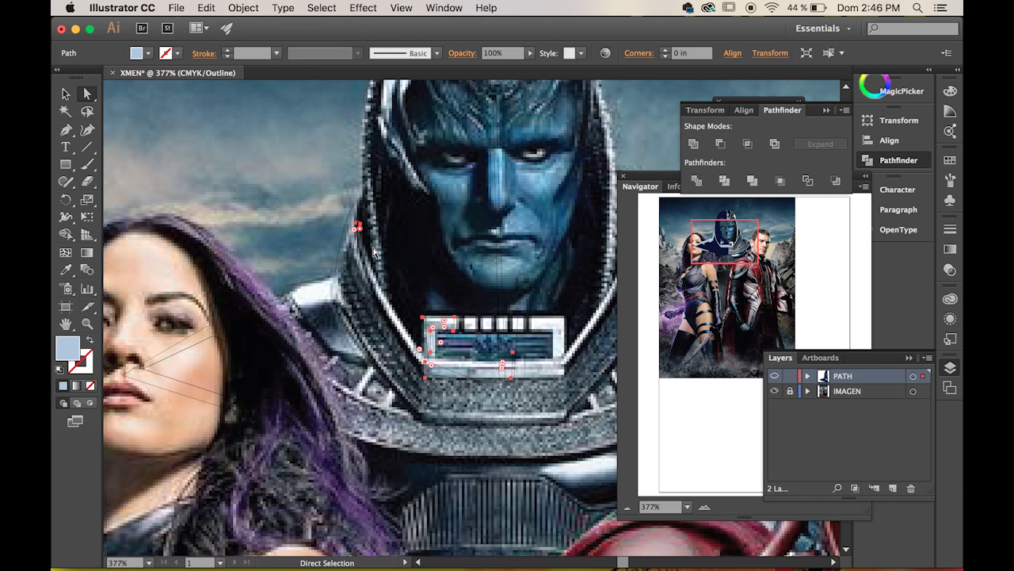
key(Left)
key(Right)
key(Right)
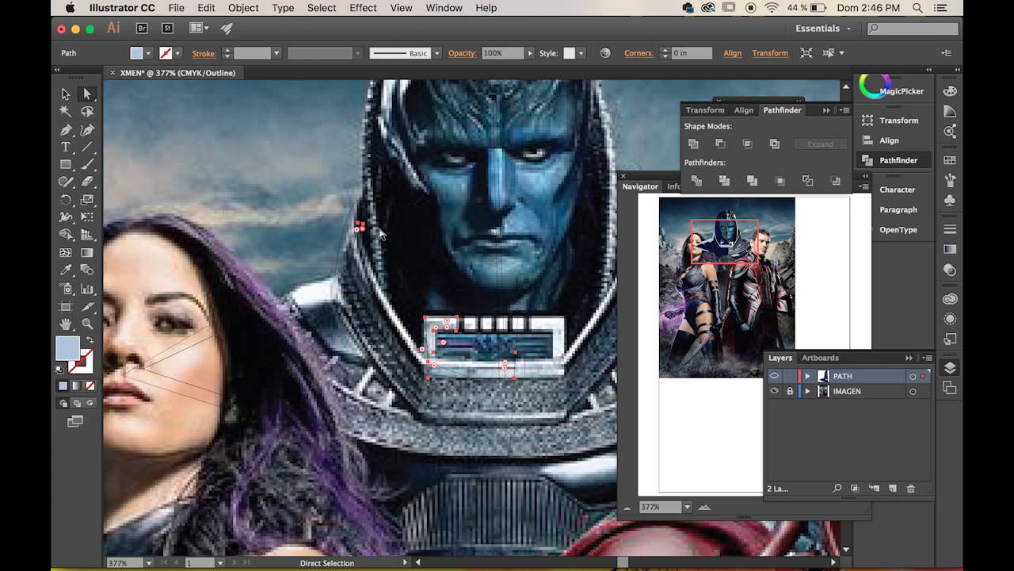
click(374, 233)
Step: Delete the extra anchor point at the upper tip of the collar highlight strip beside the hood
drag(363, 223, 364, 224)
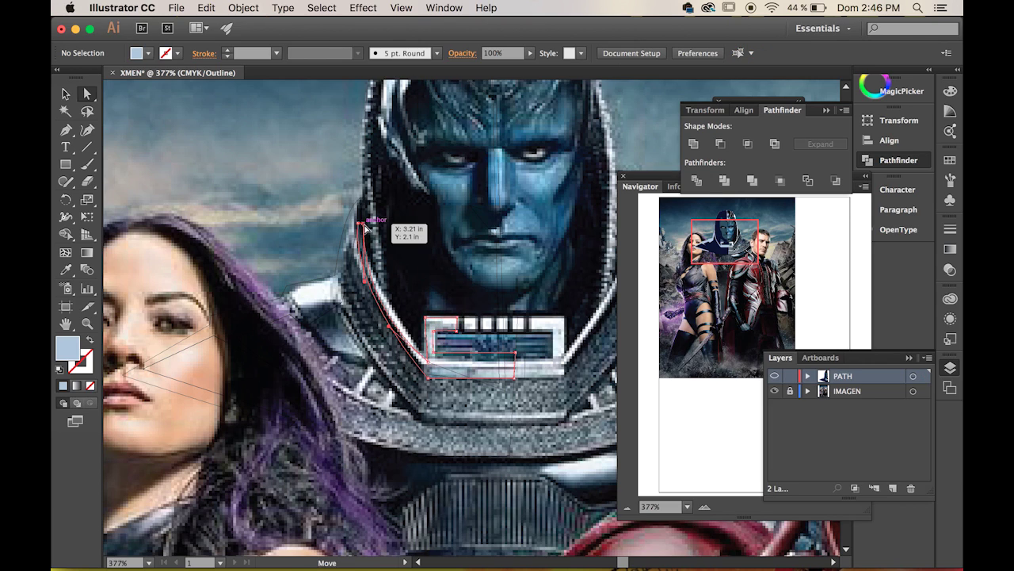
click(366, 227)
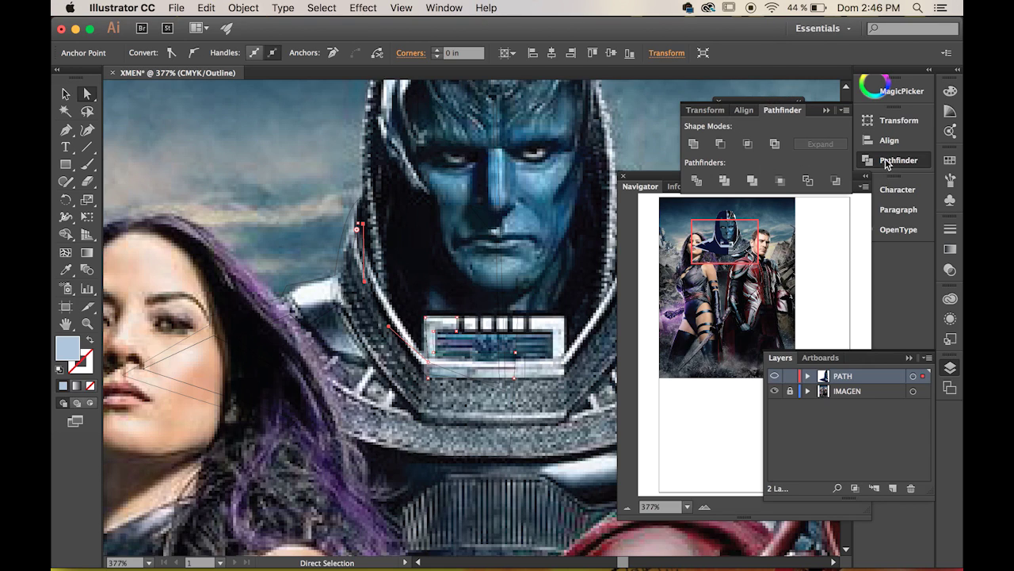
click(887, 161)
click(771, 129)
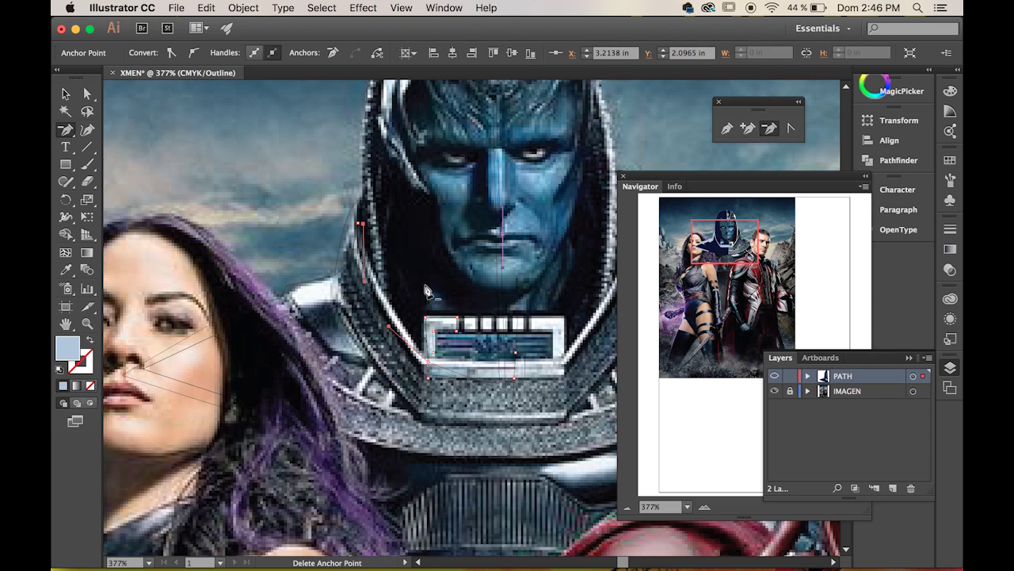
click(362, 224)
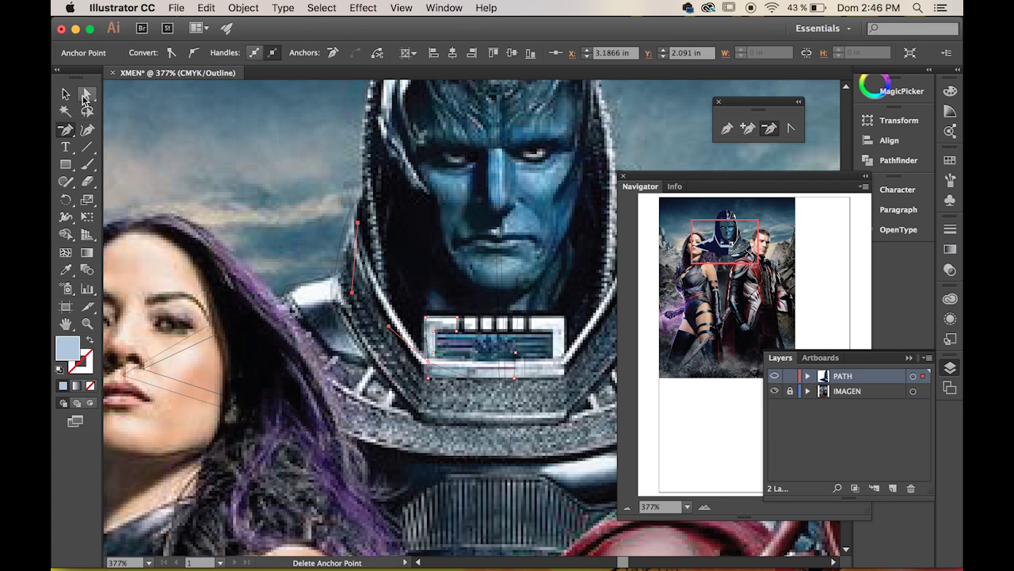
click(84, 96)
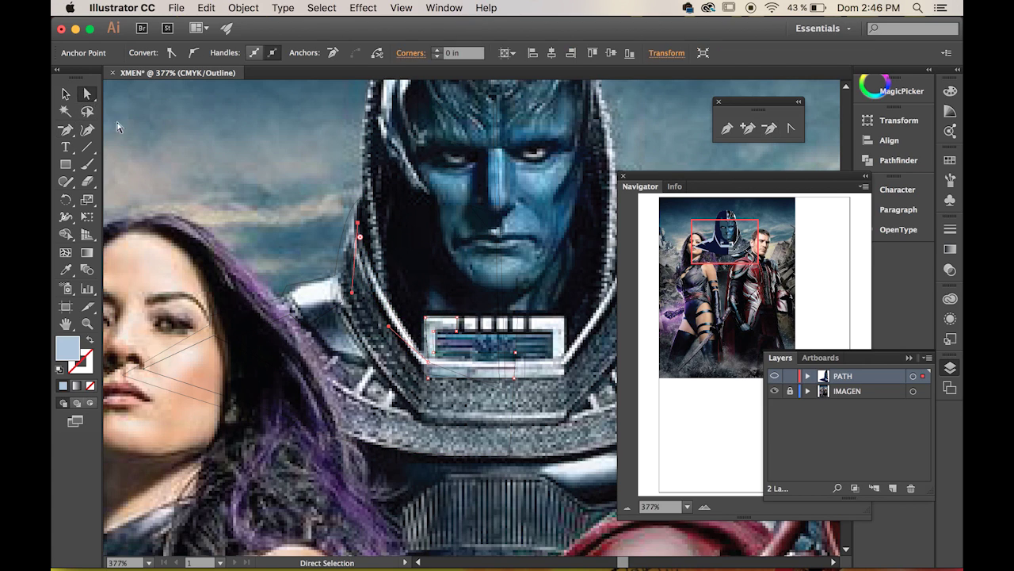
Step: Reshape the curve of the collar highlight strip beside the hood by adjusting its tip anchor and lower direction handle
click(413, 343)
click(359, 225)
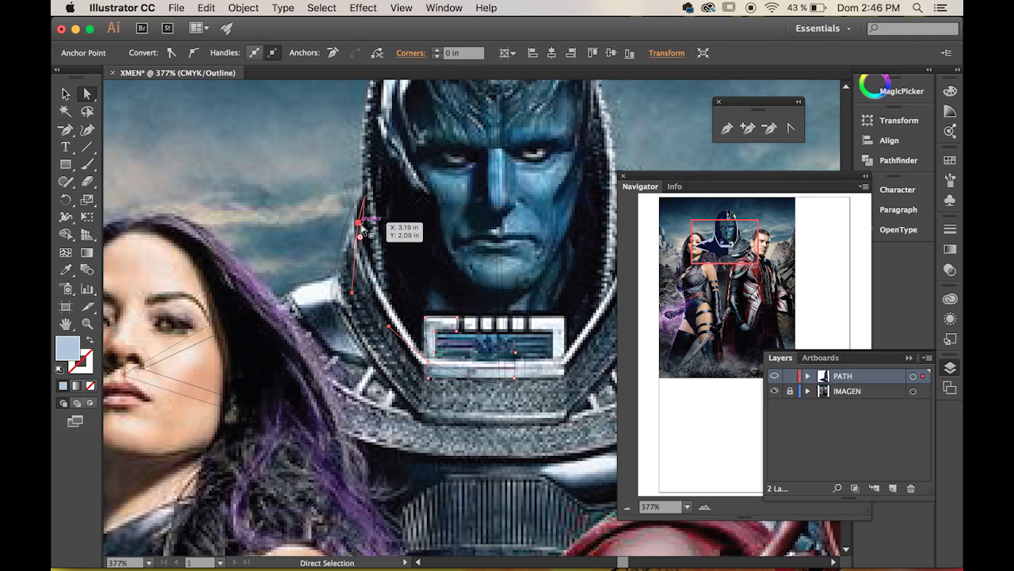
click(360, 227)
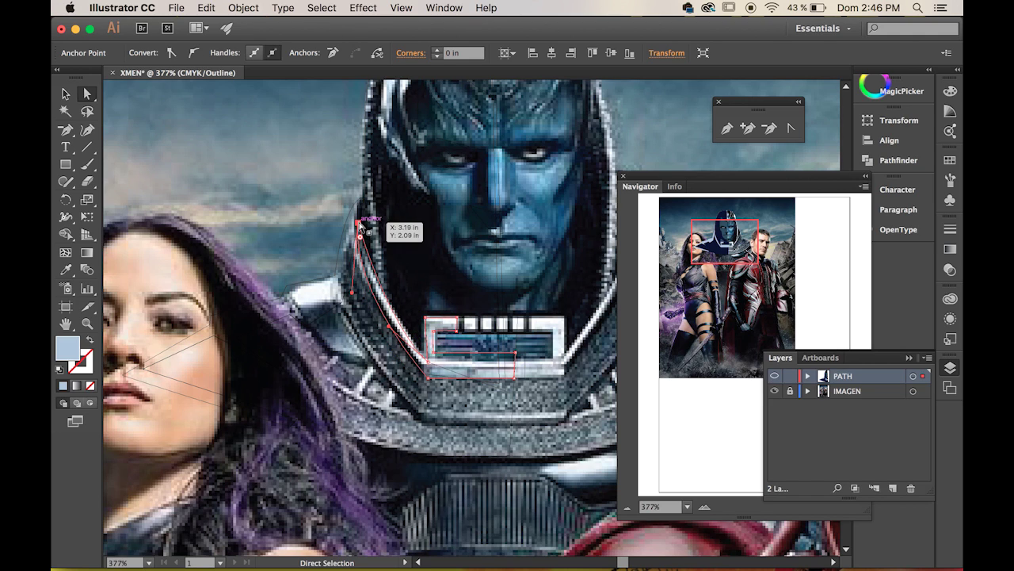
click(373, 278)
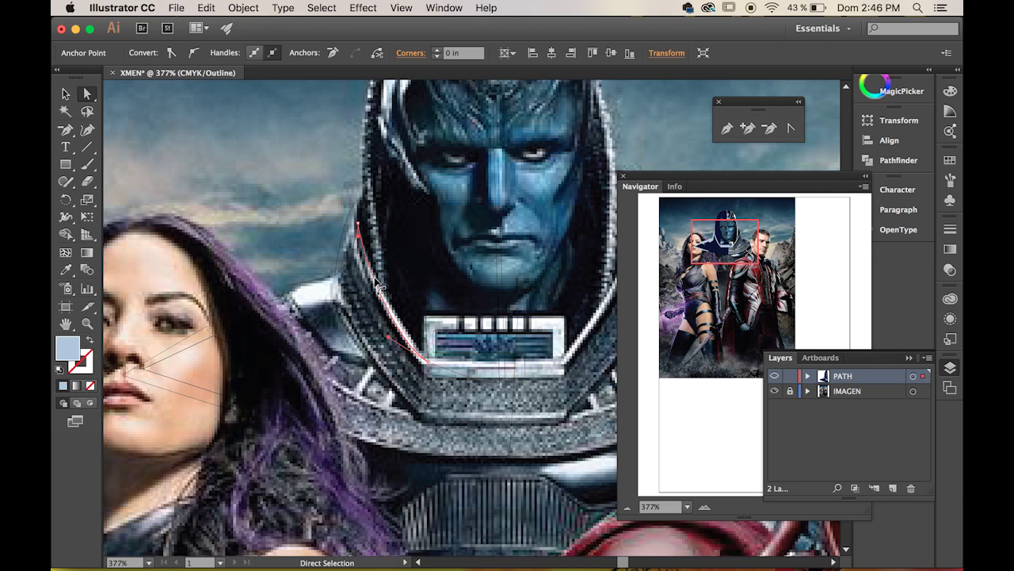
mouse_move(379, 291)
mouse_down()
mouse_move(354, 292)
mouse_move(362, 287)
mouse_up()
key(super+z)
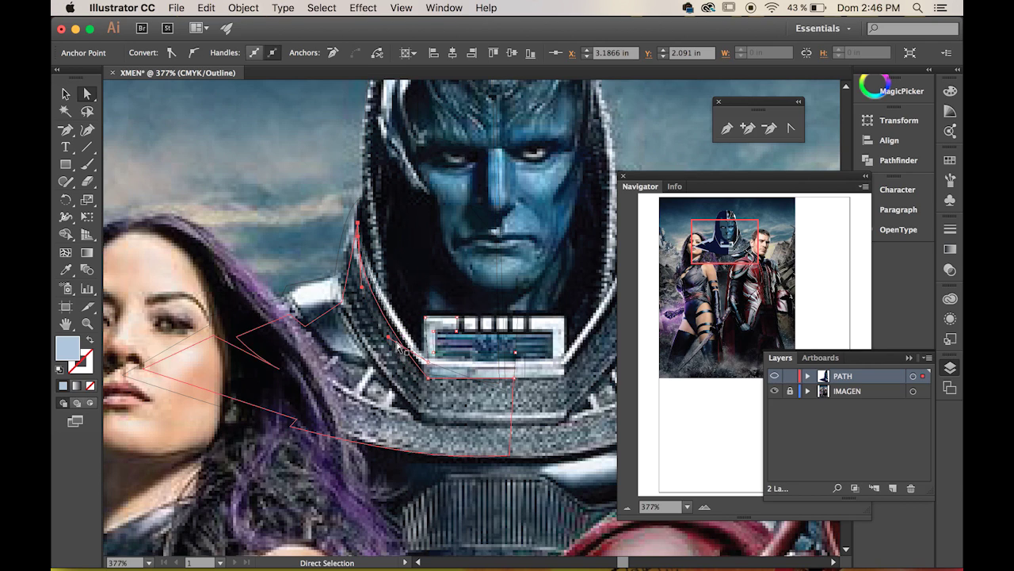
drag(388, 337, 394, 329)
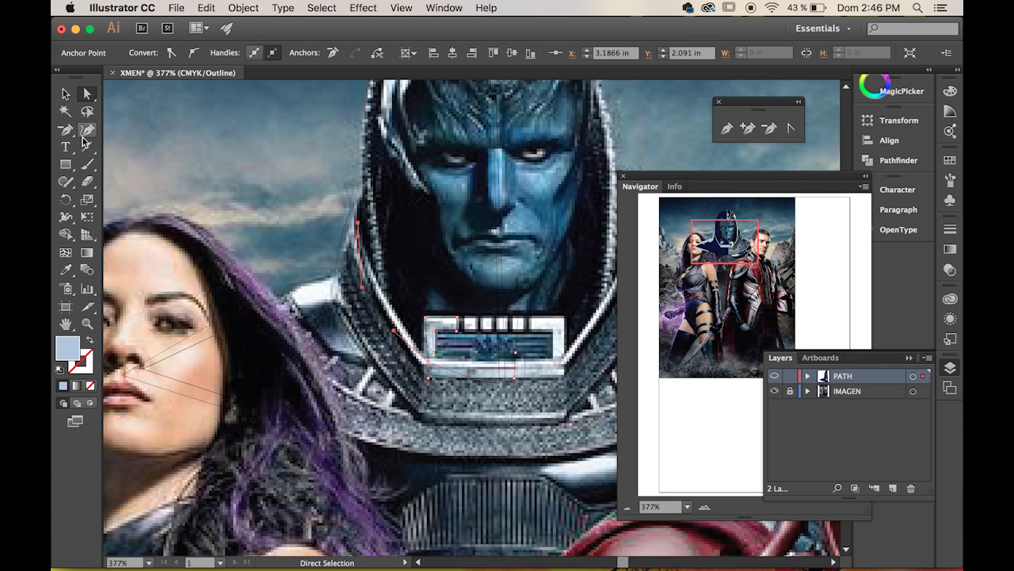
Step: Draw a closed Pen shape along the collar's lower rim, with one pointed spike rising beside the hood and another reaching toward the woman's hair
key(p)
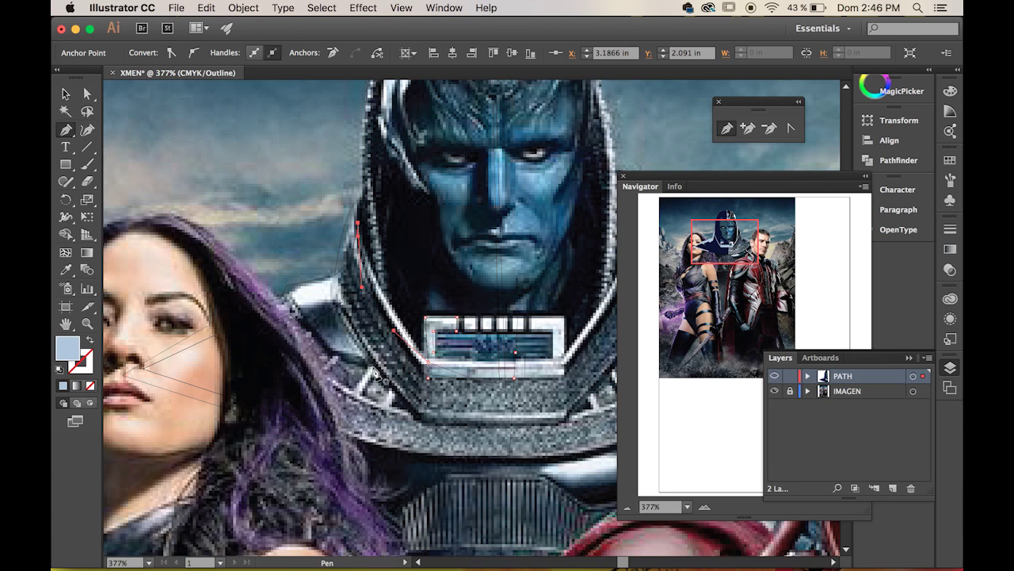
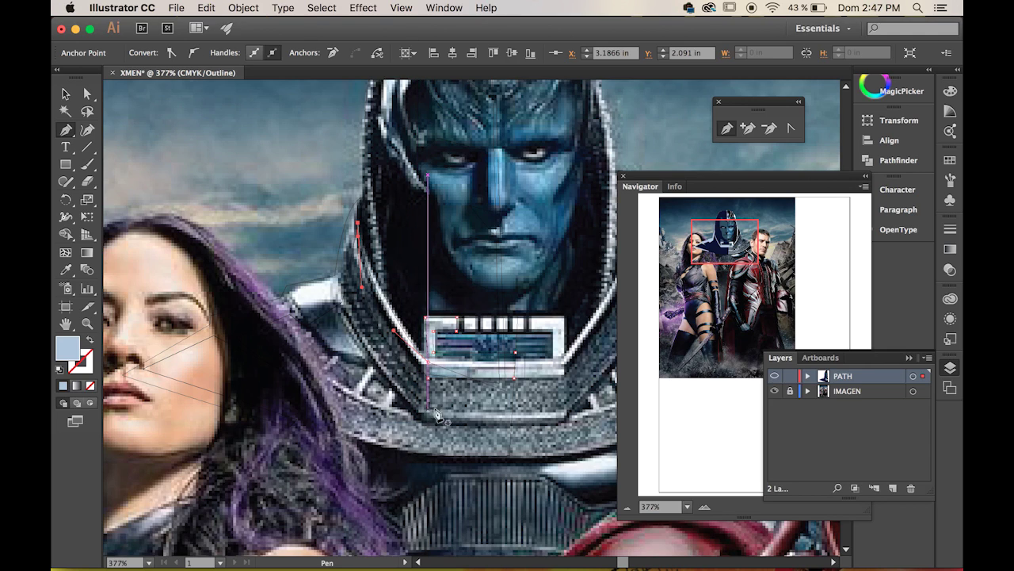
click(519, 413)
drag(423, 420, 422, 419)
drag(337, 292, 329, 258)
click(338, 293)
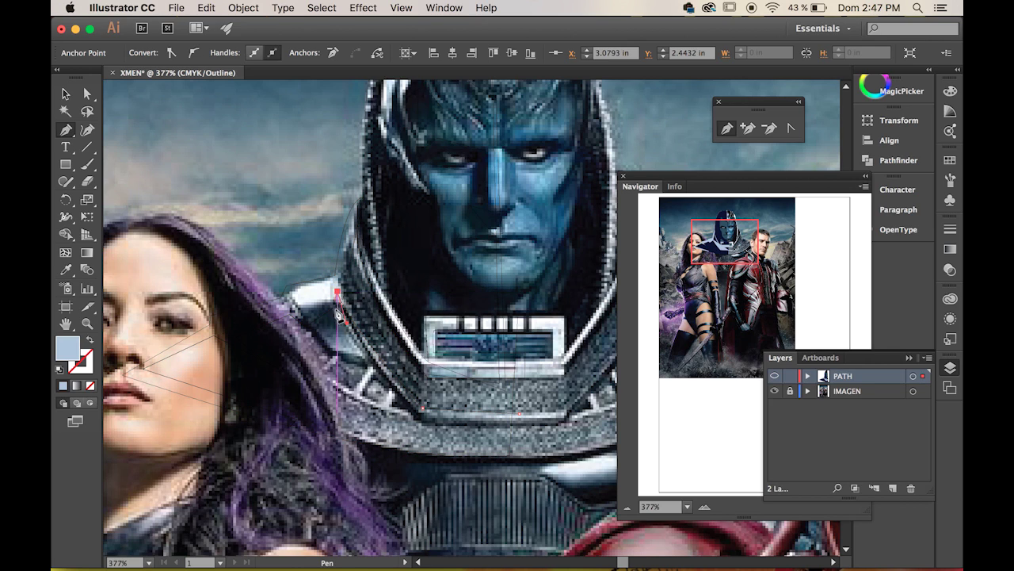
drag(414, 414, 461, 445)
click(414, 411)
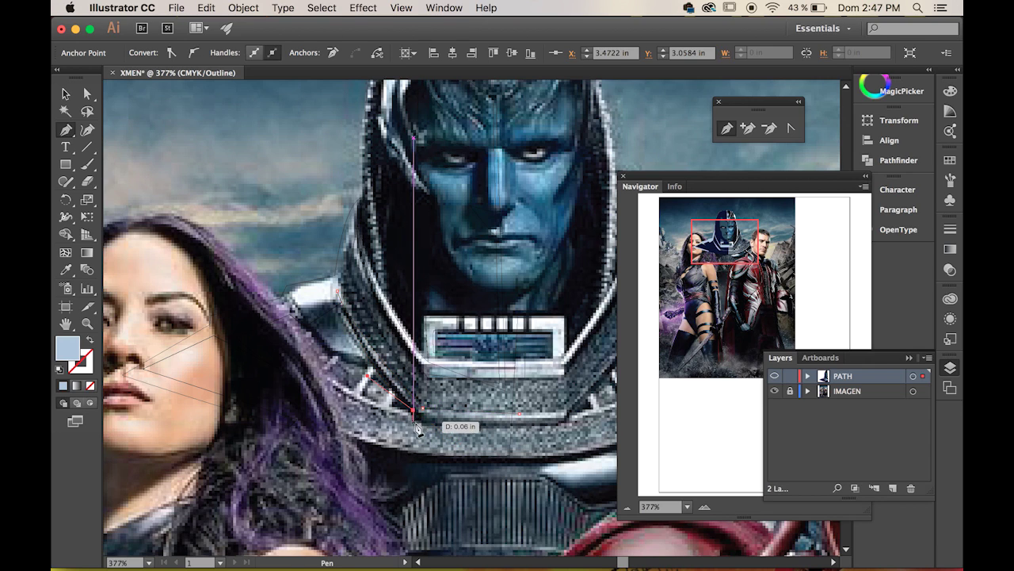
drag(339, 417, 414, 422)
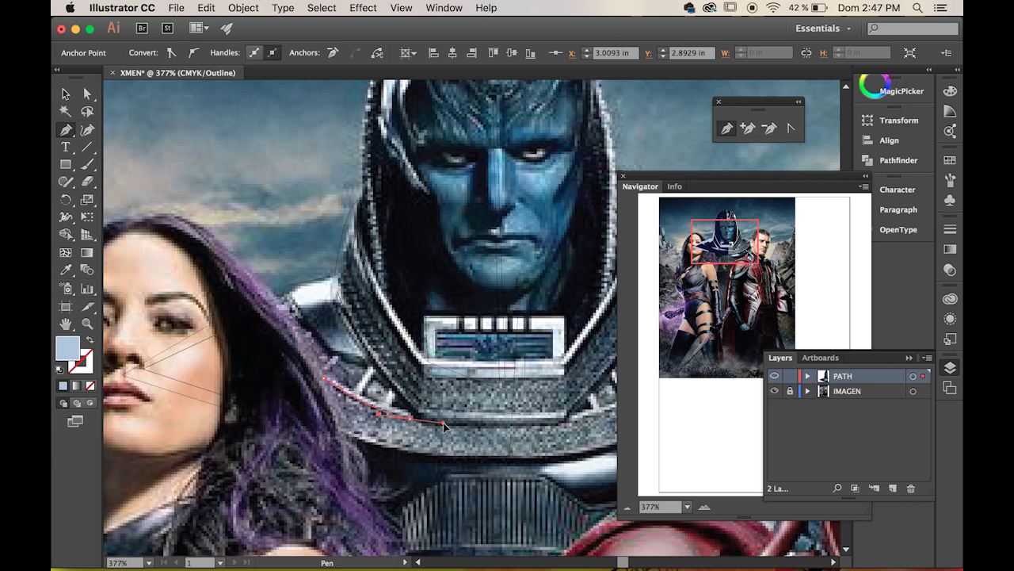
drag(487, 426, 512, 429)
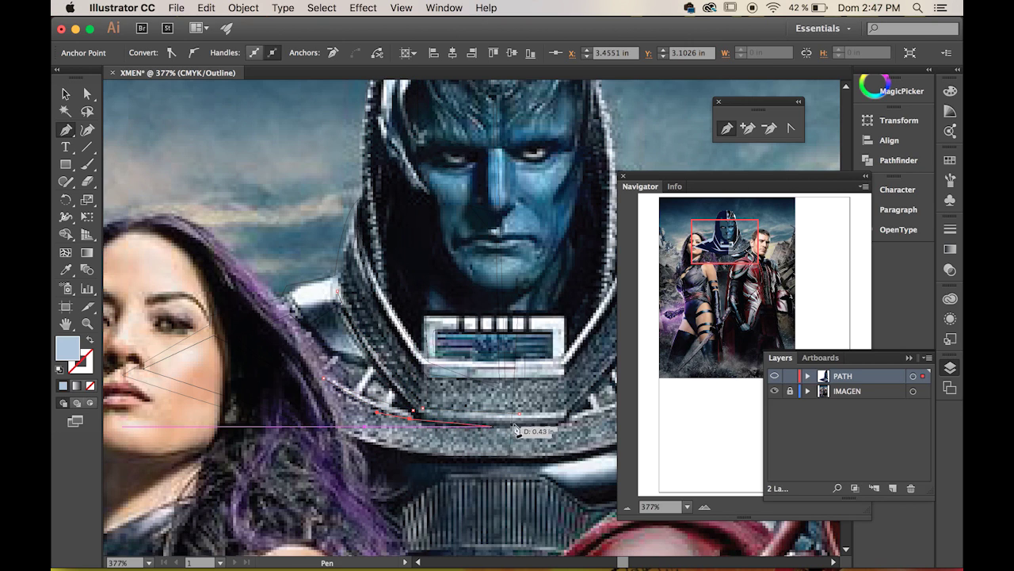
drag(416, 419, 421, 427)
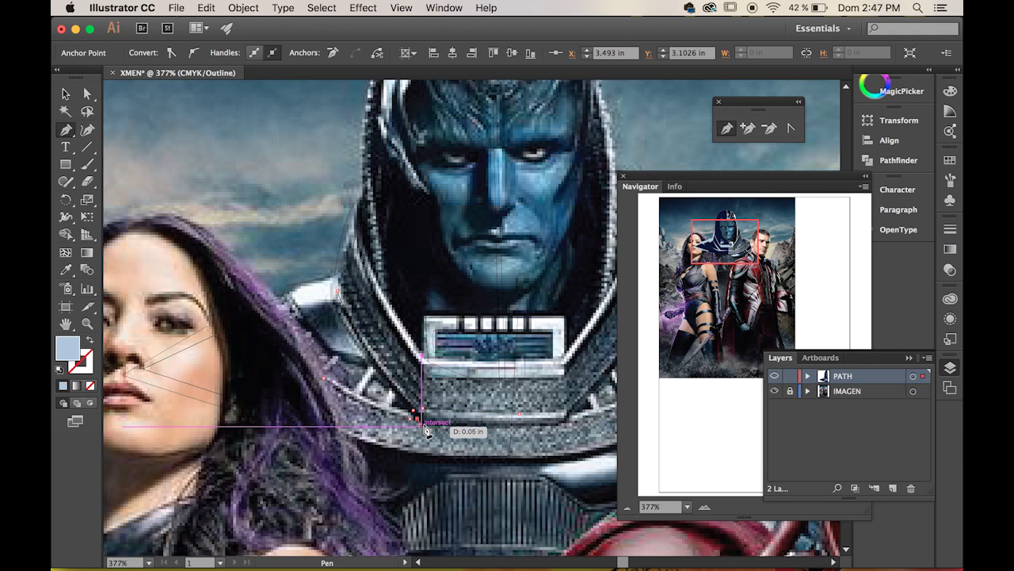
click(423, 426)
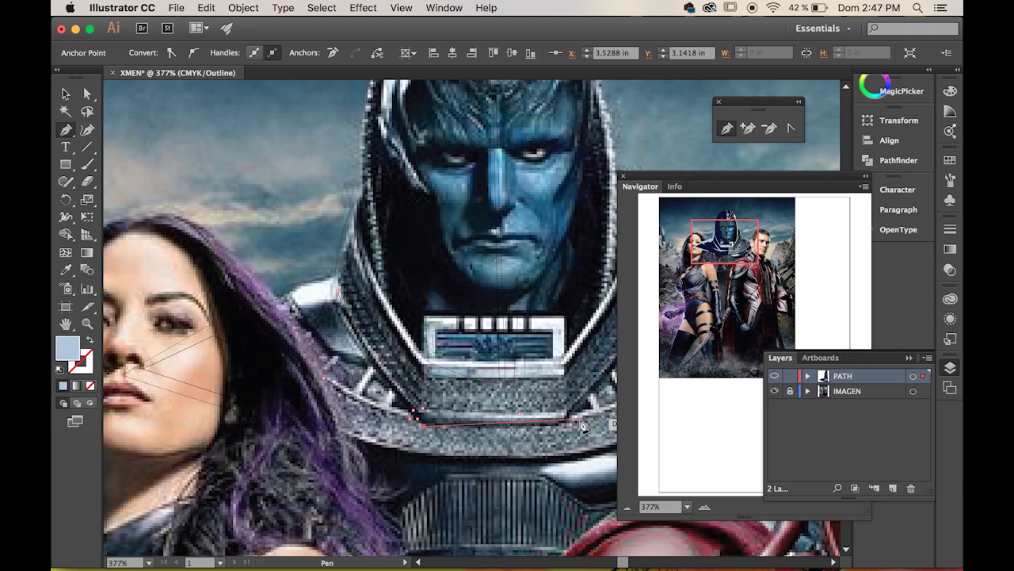
click(520, 414)
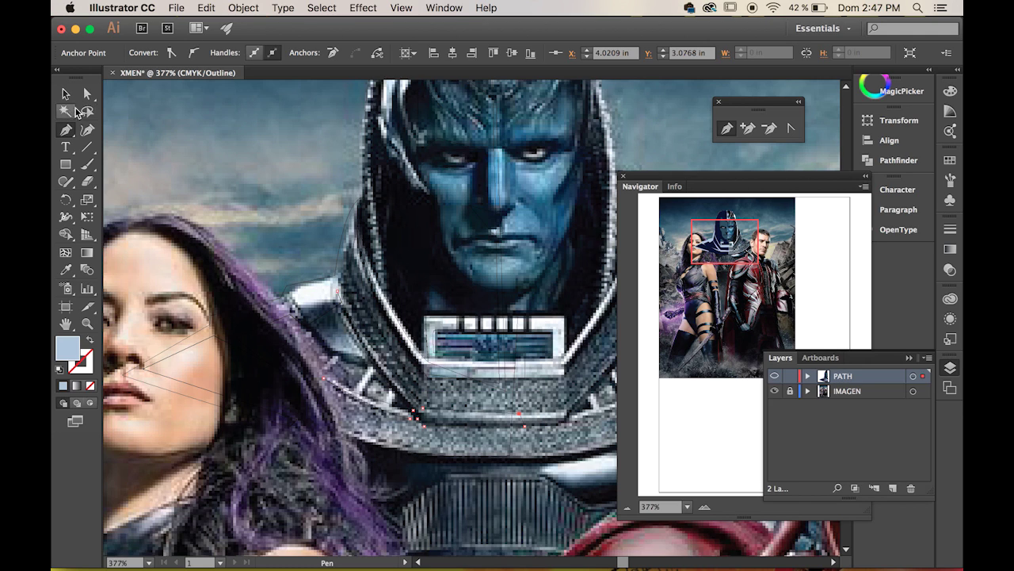
Step: Draw a closed V-shaped highlight on the helmet's forehead, following the central ridge and the curved stripe beside it
drag(487, 215, 485, 396)
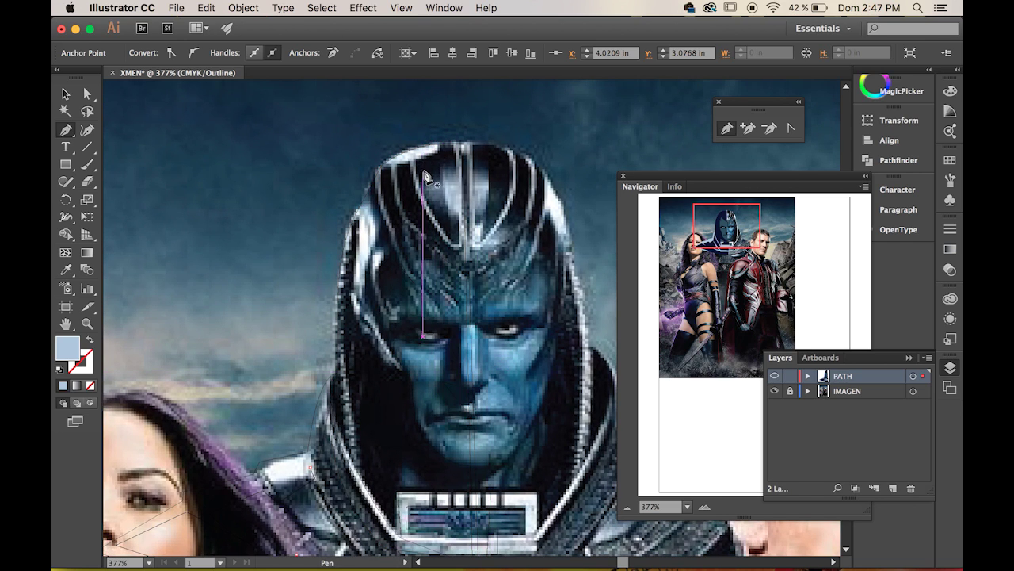
click(448, 128)
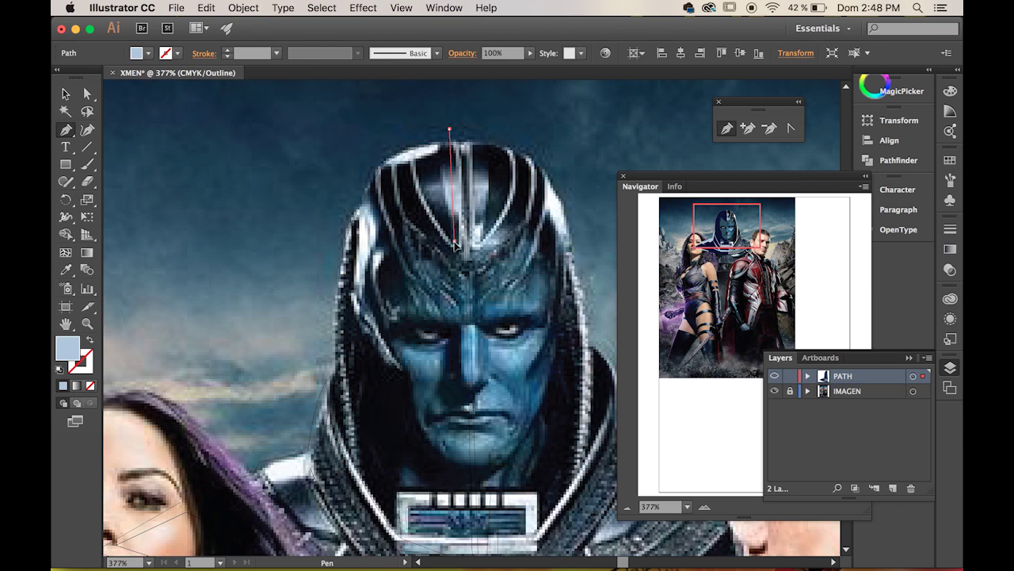
click(455, 242)
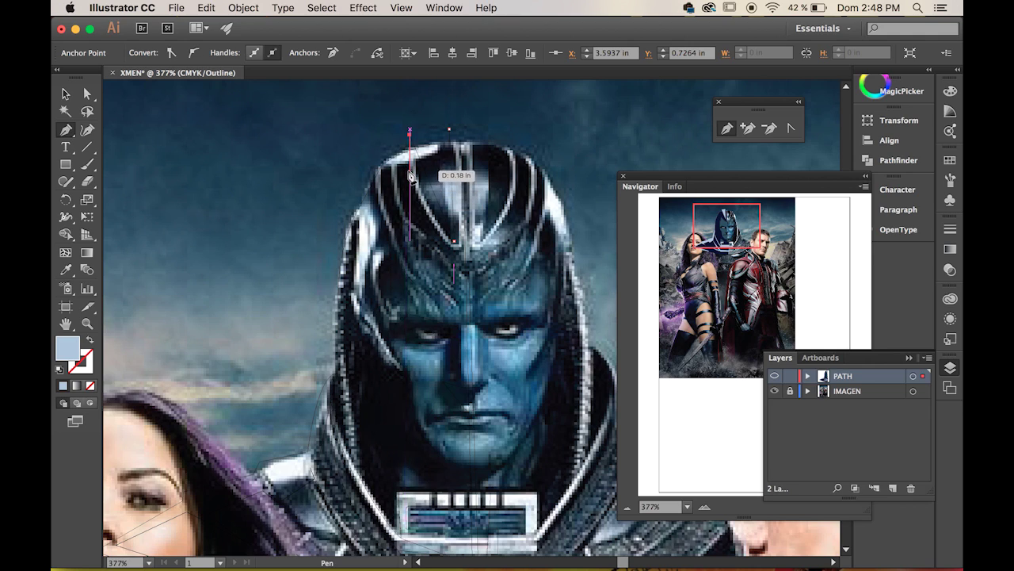
key(super)
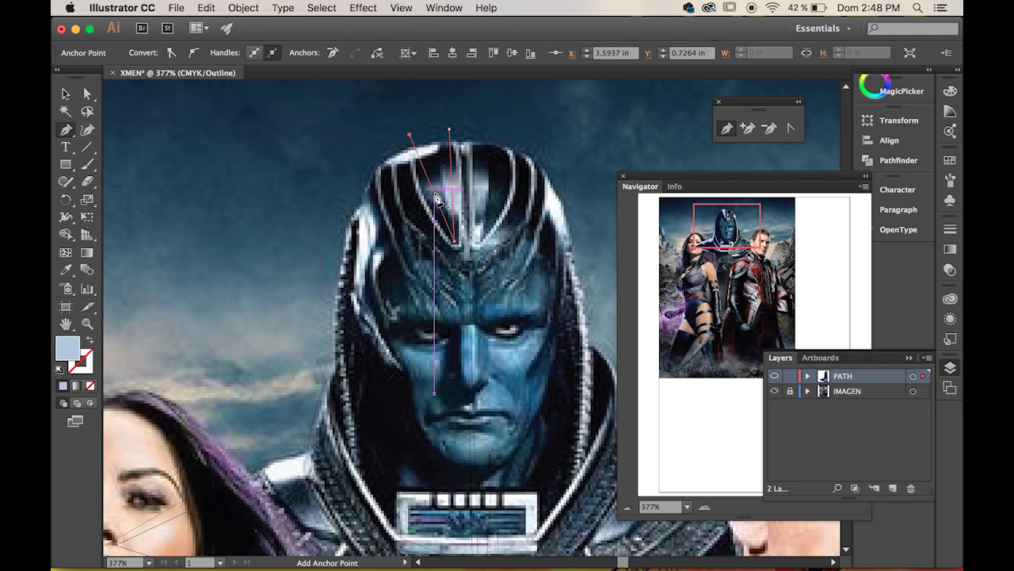
drag(434, 192, 428, 192)
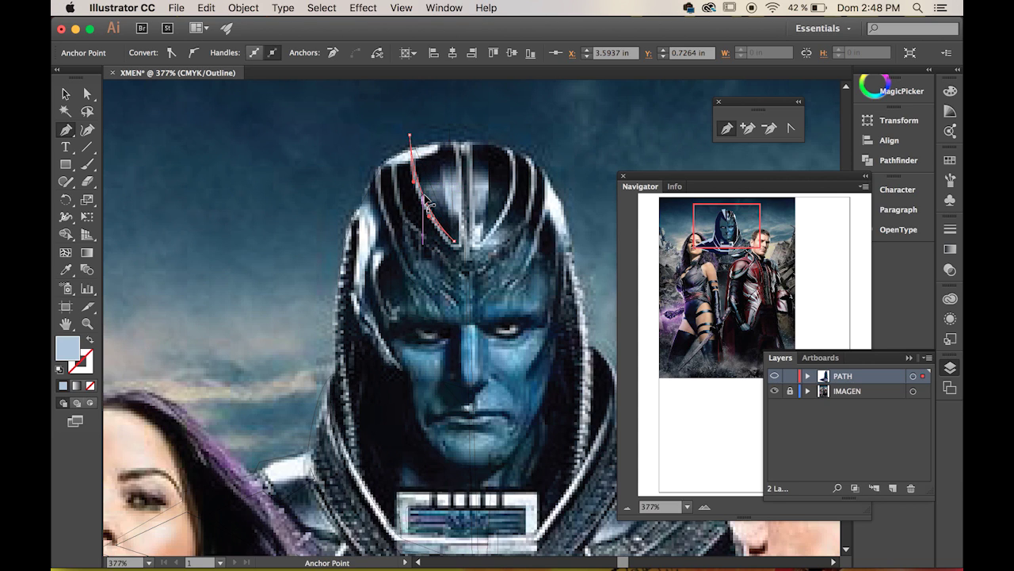
click(410, 135)
drag(398, 152, 420, 208)
click(442, 241)
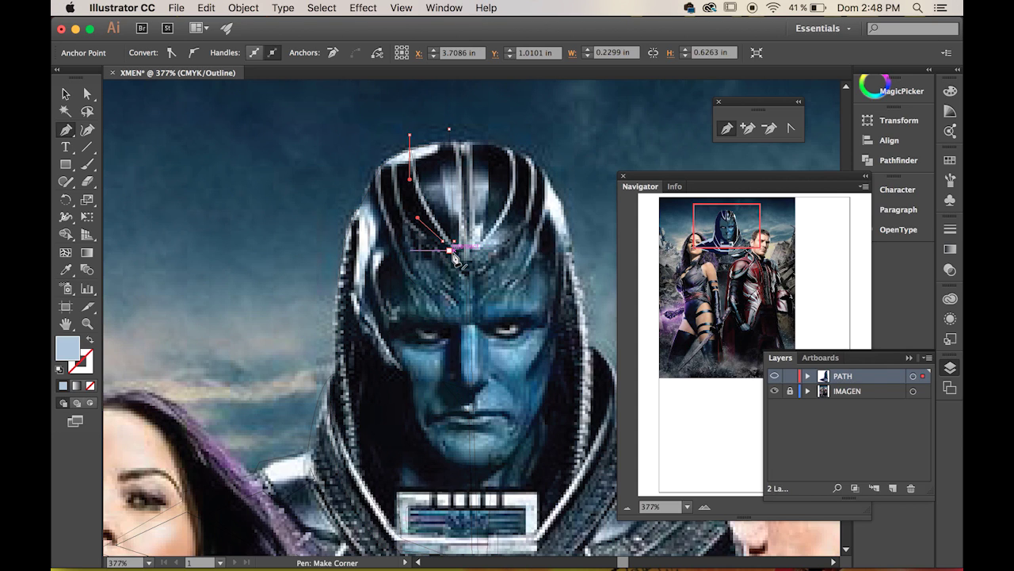
drag(461, 252, 460, 139)
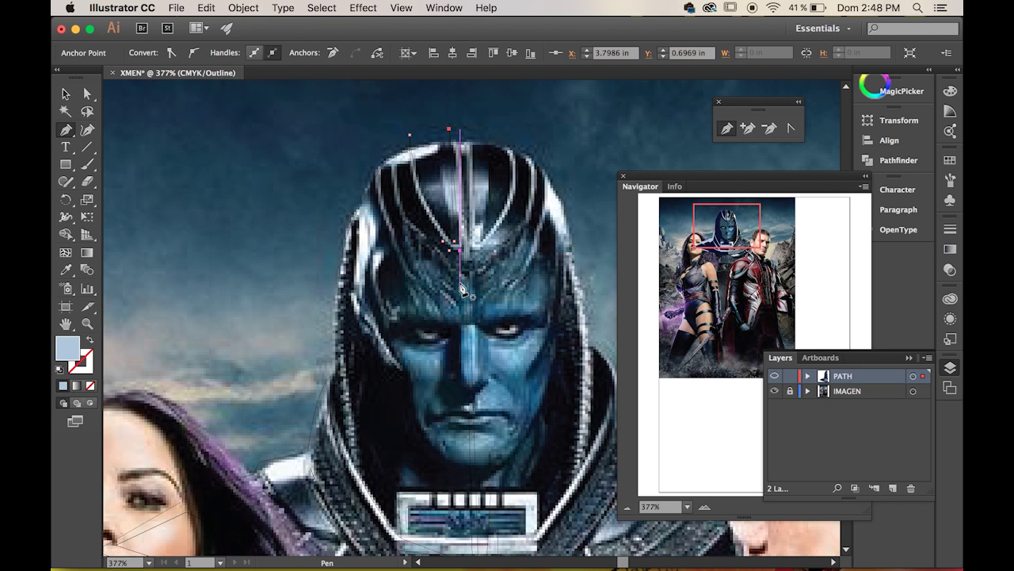
click(397, 148)
drag(430, 243, 454, 263)
click(429, 242)
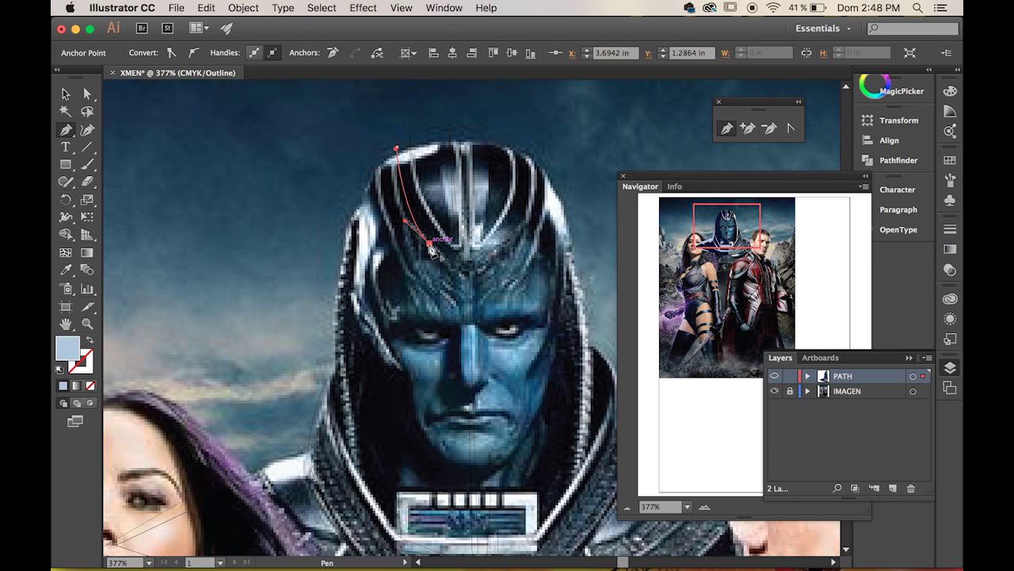
drag(394, 156, 411, 134)
super+click(395, 200)
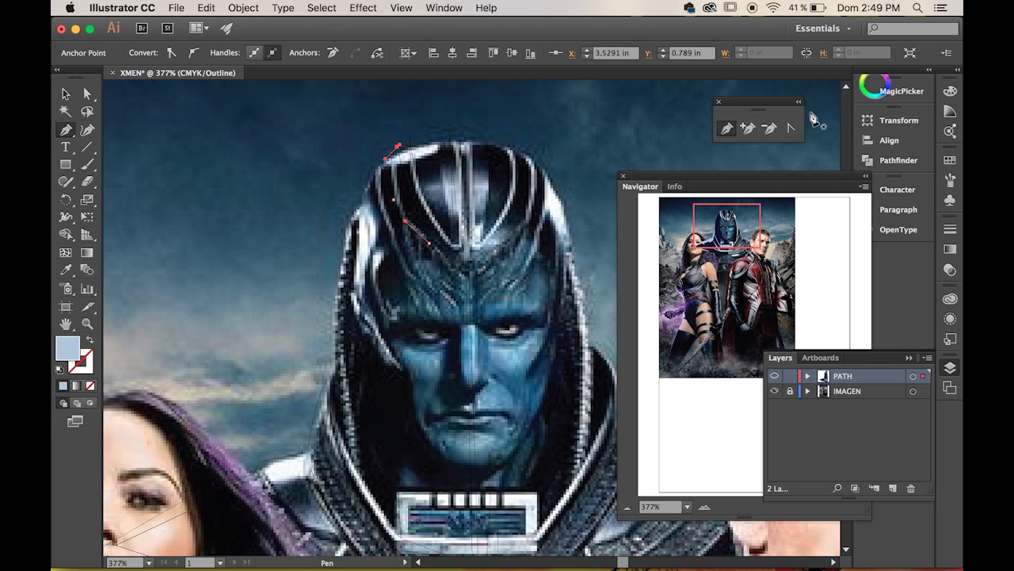
drag(461, 230, 459, 216)
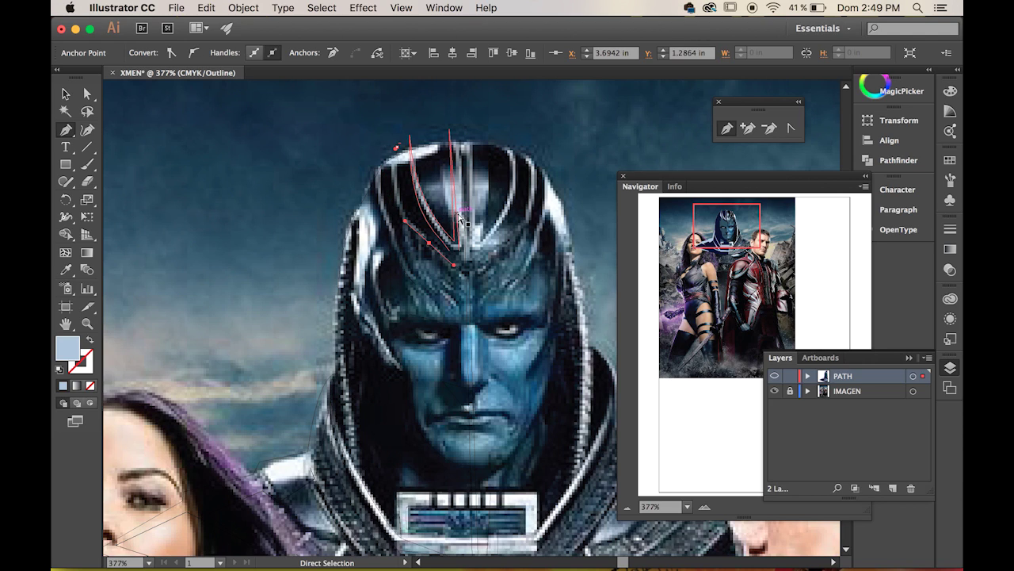
alt+super+click(456, 242)
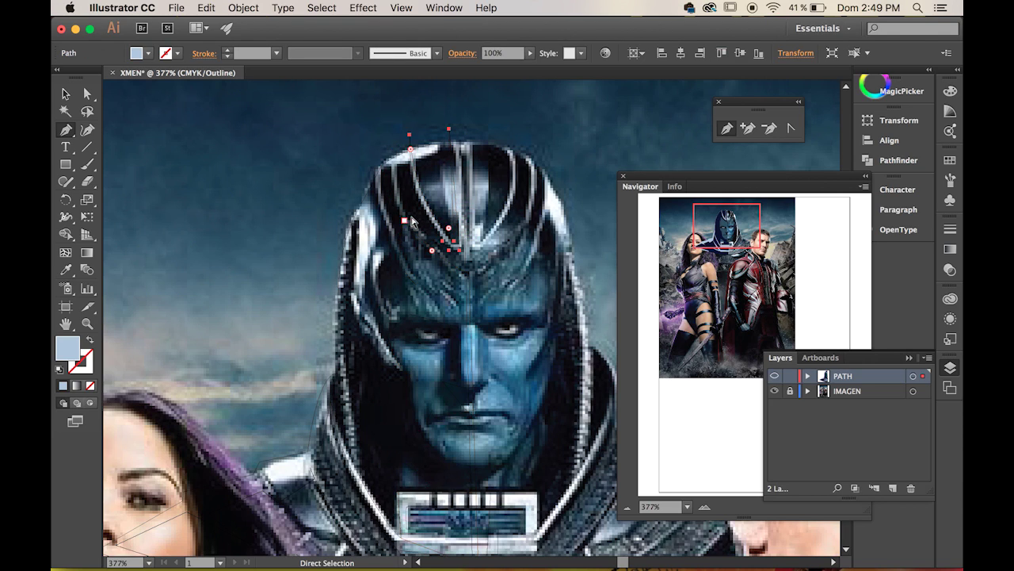
super+click(396, 174)
super+click(394, 152)
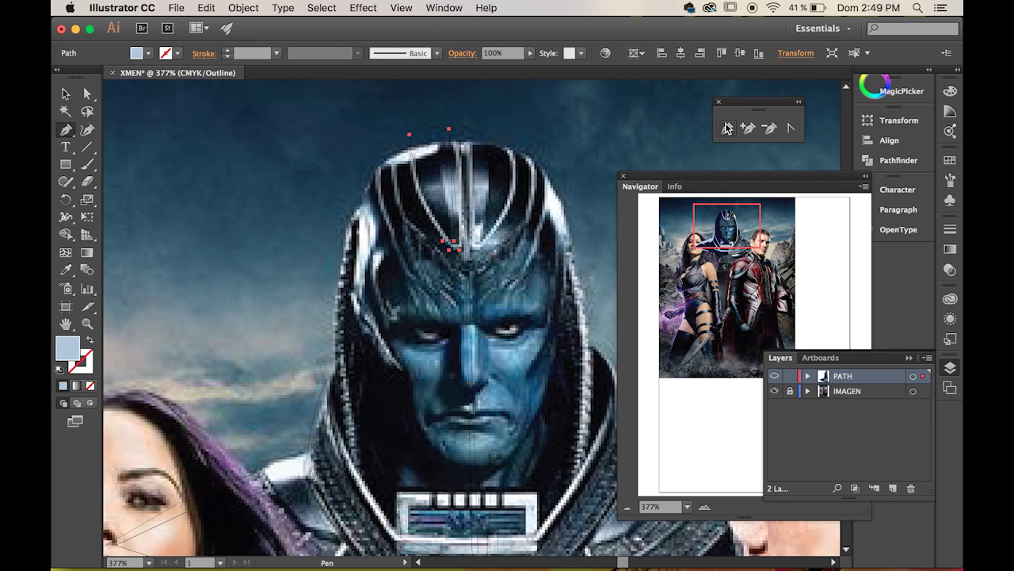
key(super)
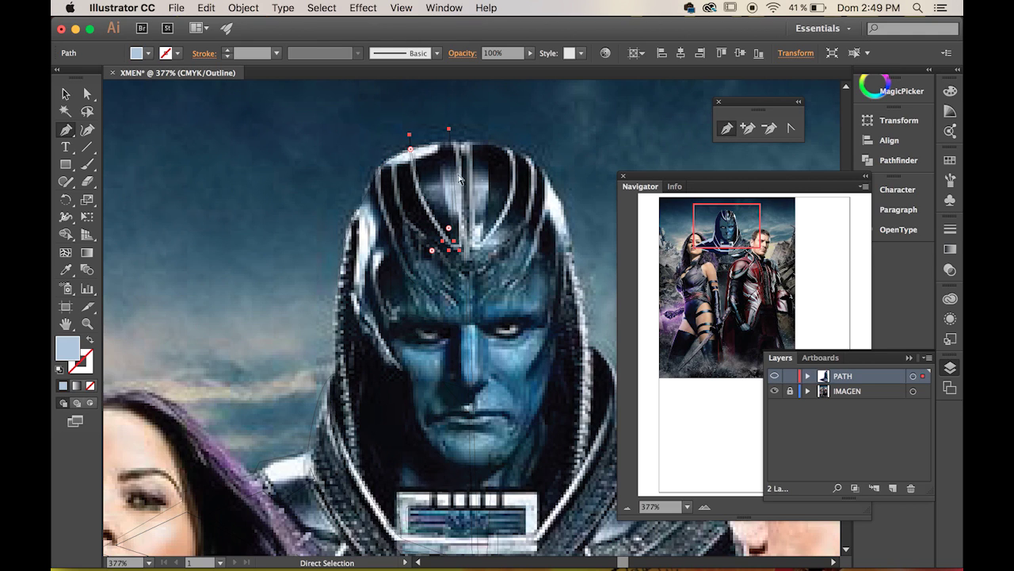
Step: Draw a thin pointed highlight along the helmet's next curved stripe, outside the V-shaped one, undoing the last unwanted curve adjustment
click(385, 148)
drag(413, 226, 386, 148)
key(super+z)
scroll(389, 119, up, 5)
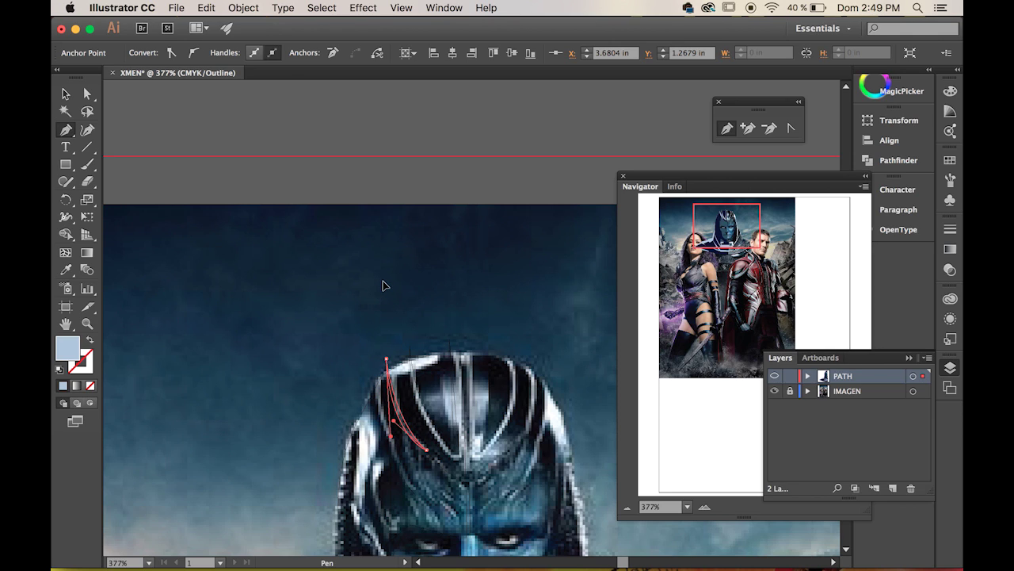
key(super+z)
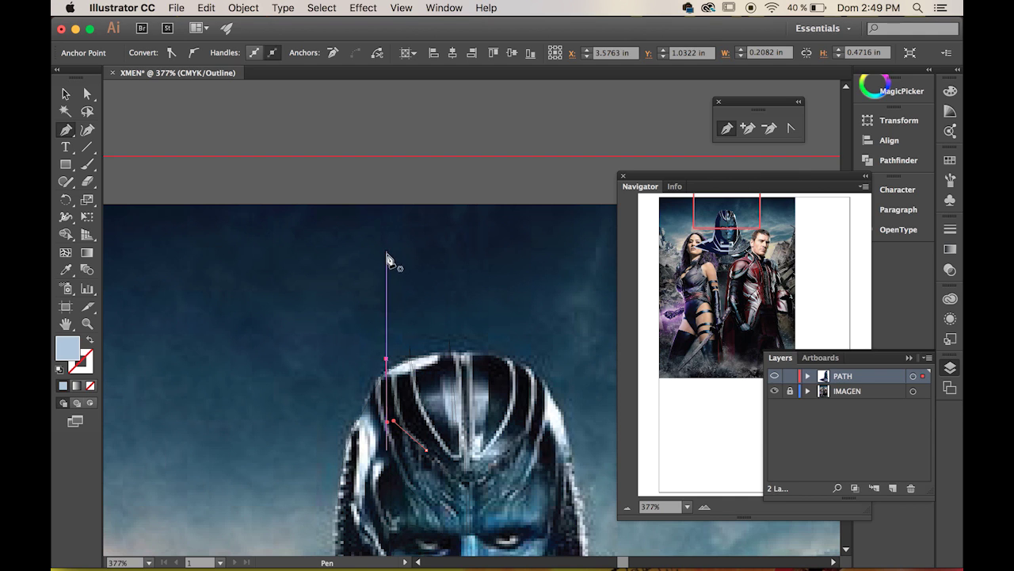
Step: Draw another narrow pointed highlight from the helmet's upper outer edge down toward the brow, and close the path
drag(507, 396, 443, 237)
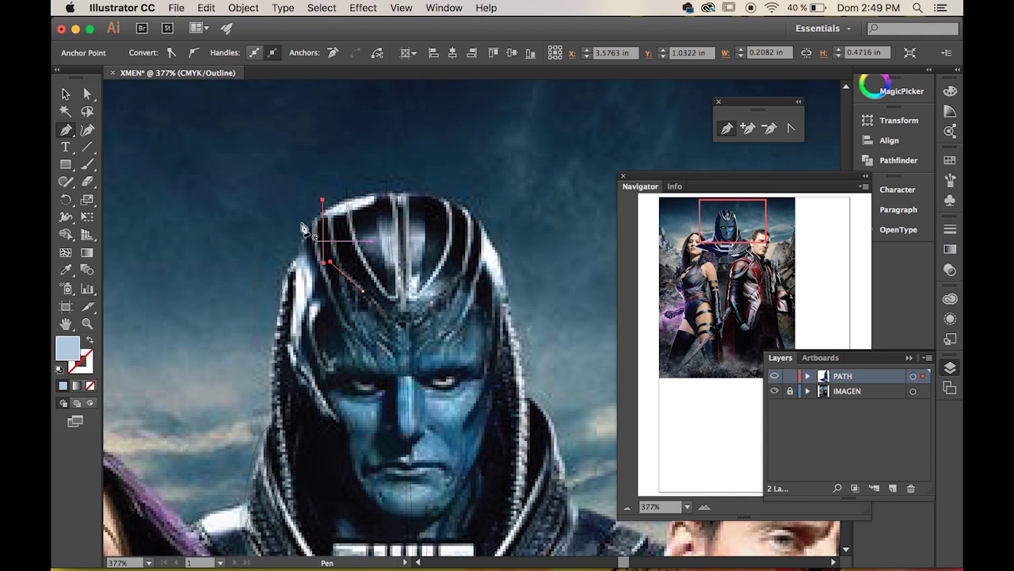
click(315, 203)
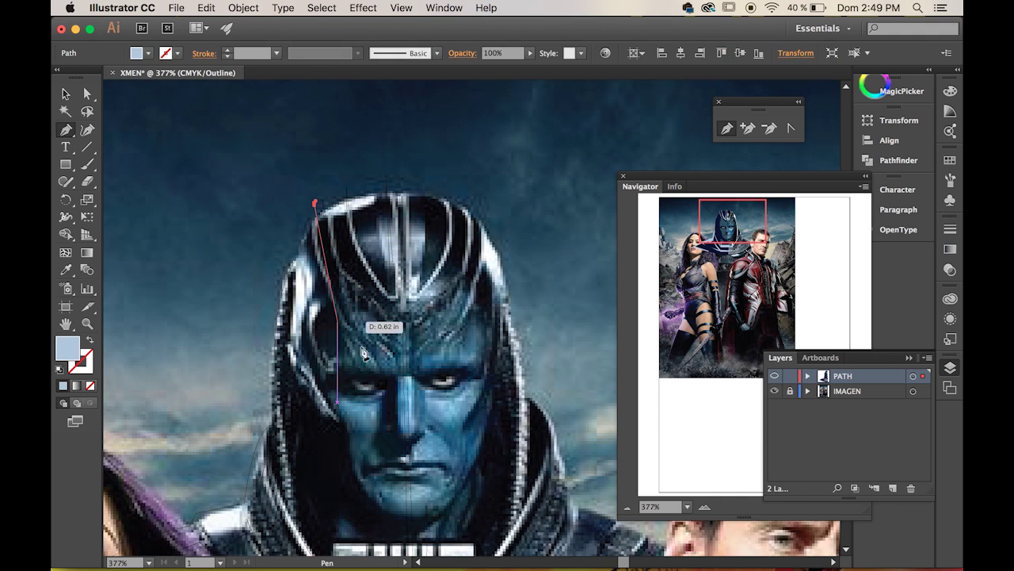
drag(353, 335, 373, 360)
click(352, 336)
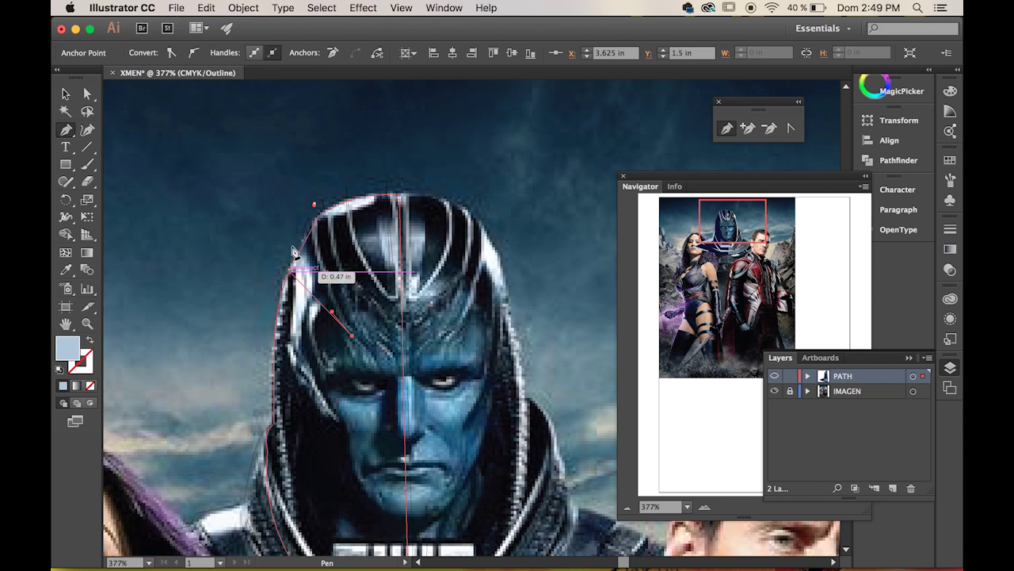
mouse_move(314, 205)
mouse_down()
mouse_move(324, 160)
mouse_move(374, 284)
mouse_move(339, 199)
mouse_move(317, 208)
mouse_move(318, 218)
mouse_move(352, 199)
mouse_move(311, 208)
mouse_up()
Step: Switch the PATH layer from outline to colour preview, deselect the artwork, and view the half-figure down to the collar
super+click(774, 375)
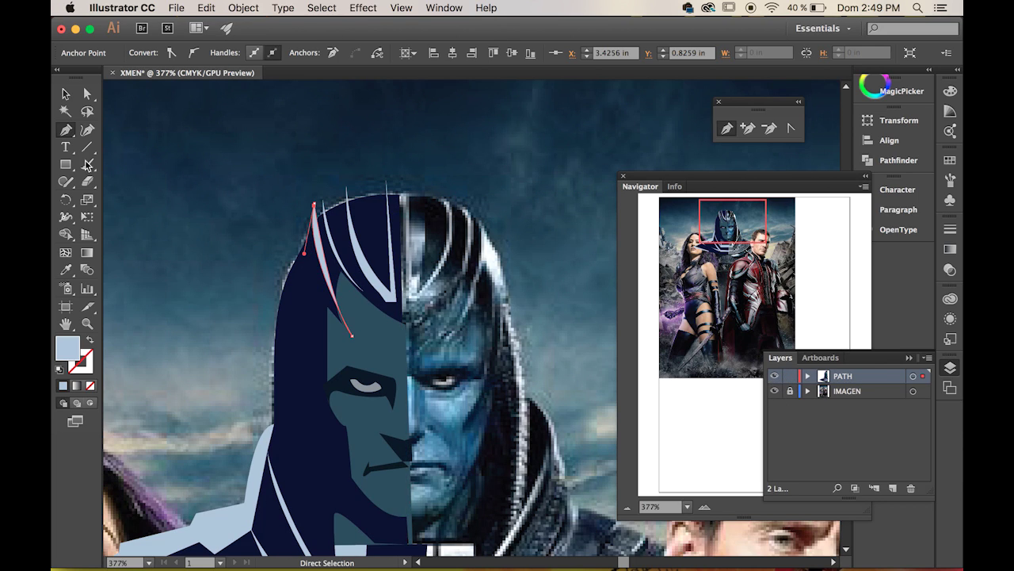
click(66, 95)
click(232, 200)
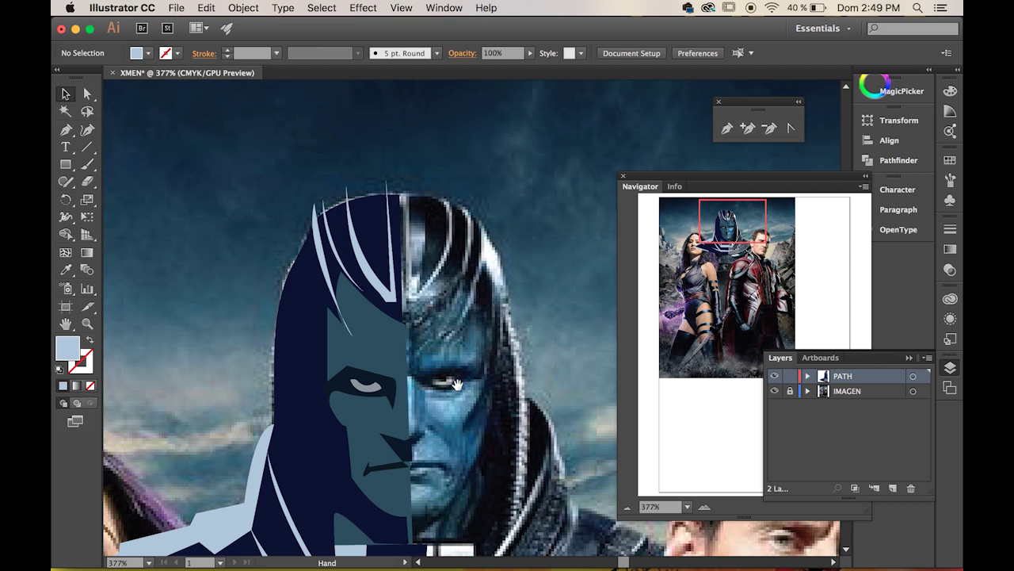
drag(372, 313, 324, 275)
drag(432, 377, 416, 210)
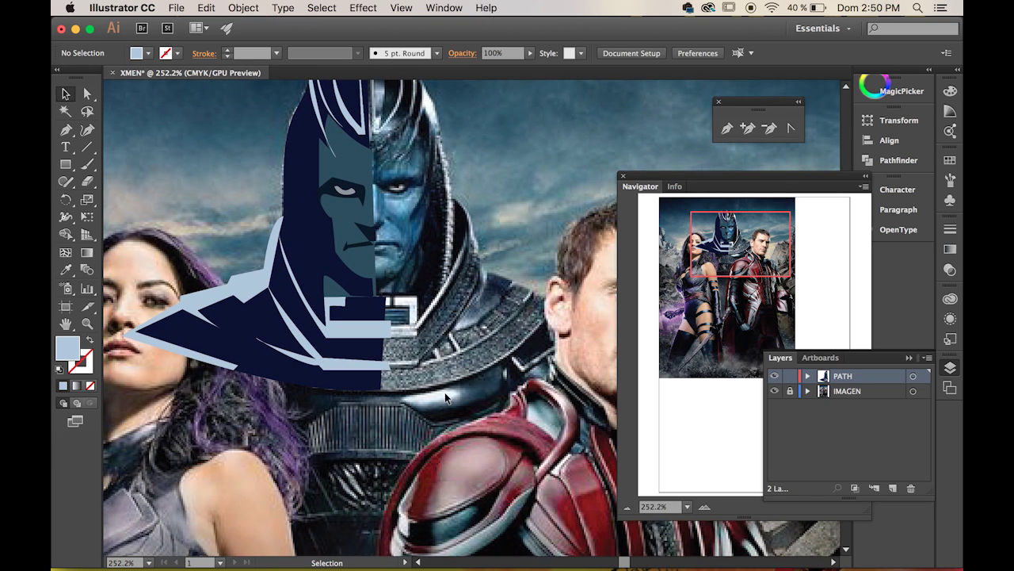
Step: Draw a small light-blue rectangle on the upper edge of the collar's dark inset, beside the light bracket
key(space)
drag(346, 299, 416, 279)
key(super+space)
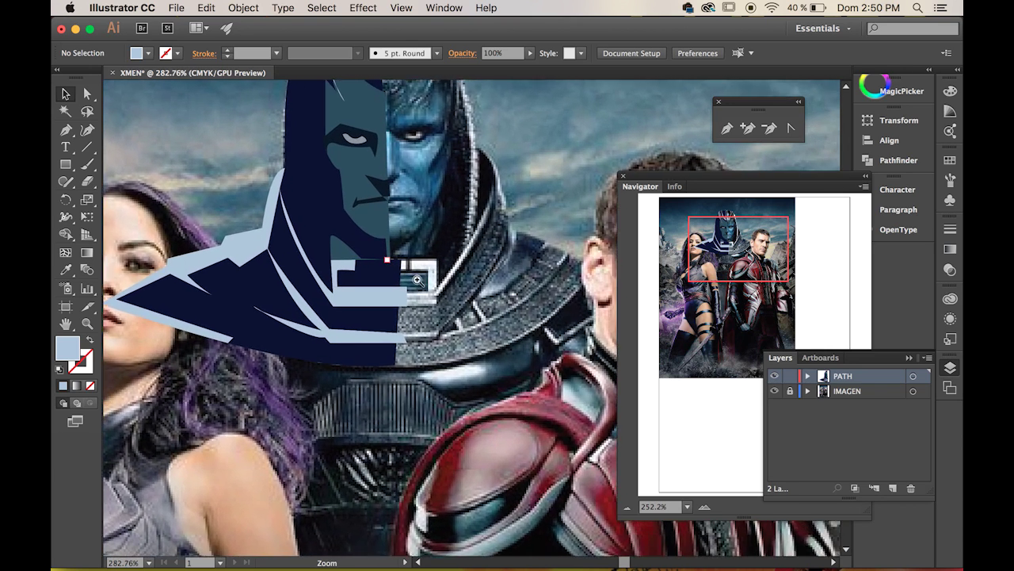
ctrl+click(416, 279)
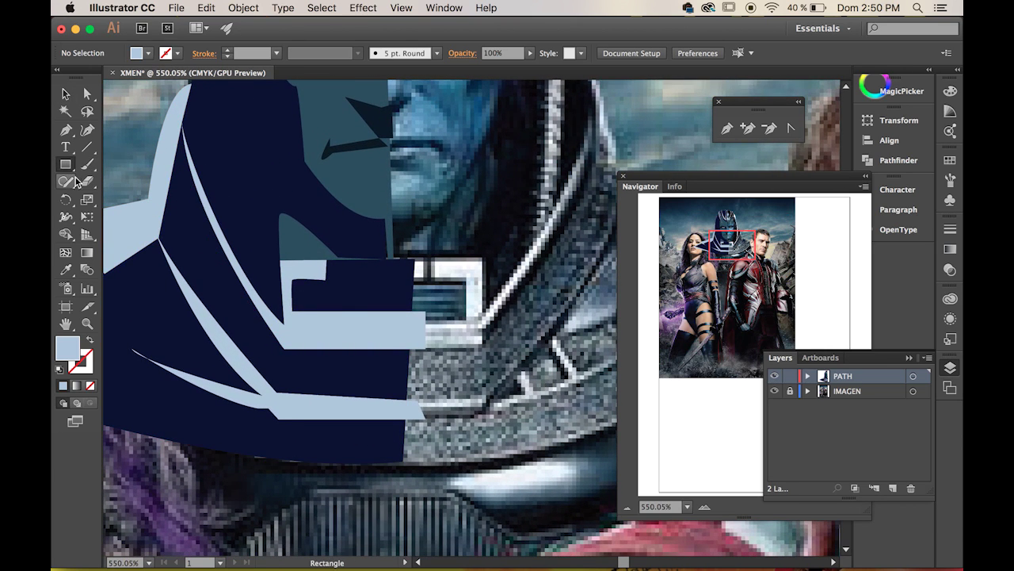
click(65, 166)
drag(333, 261, 356, 288)
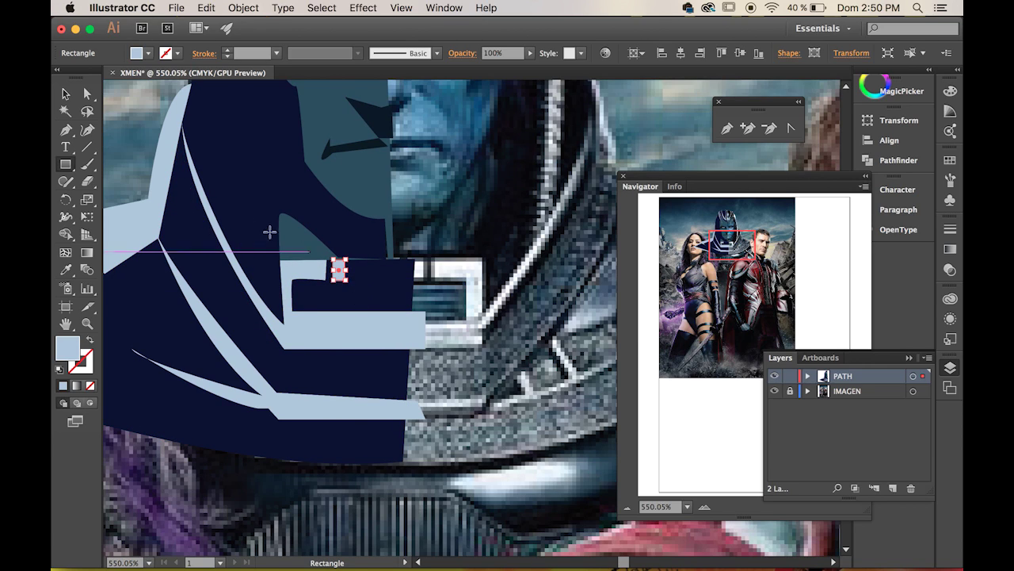
Step: Duplicate the small rectangle three times at equal spacing to form a row of four bars along the collar inset, then deselect
click(66, 98)
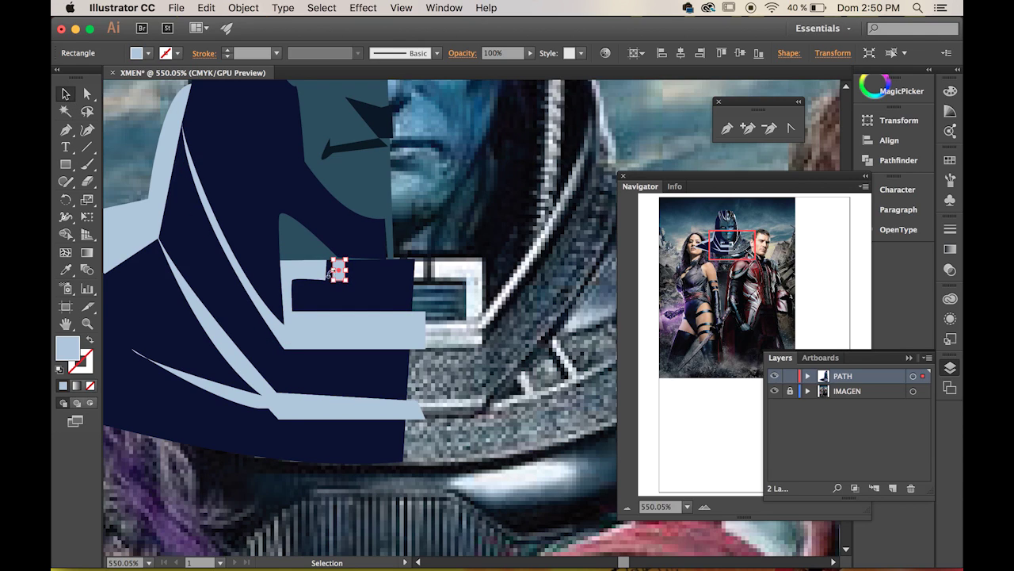
click(385, 295)
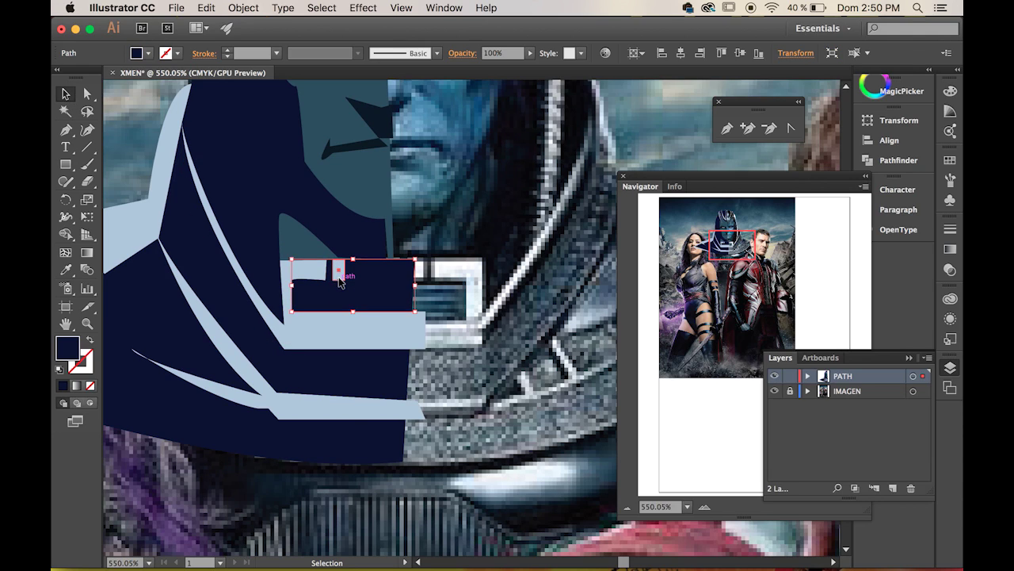
drag(339, 282, 363, 278)
key(super+d)
key(super+d)
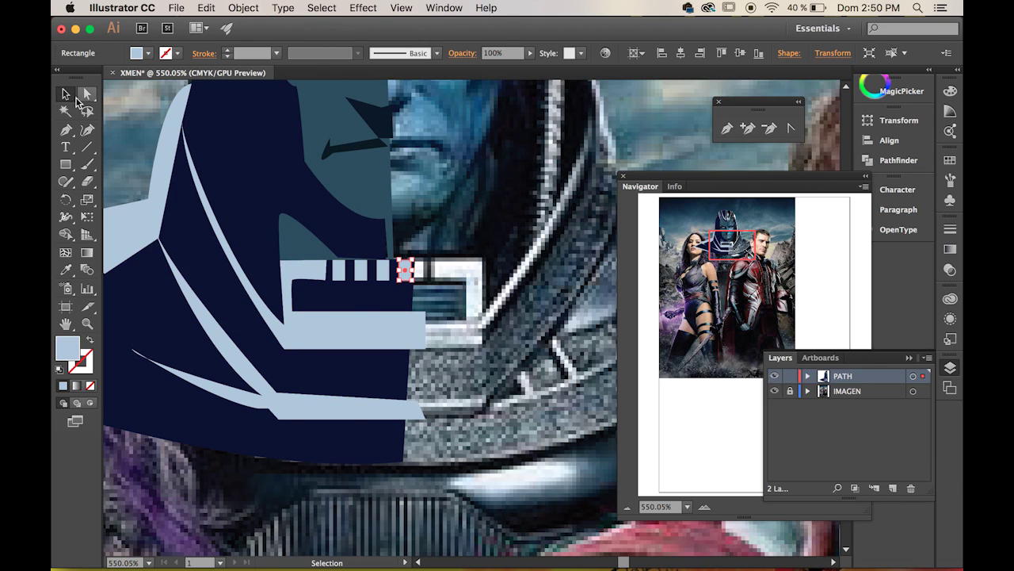
click(642, 123)
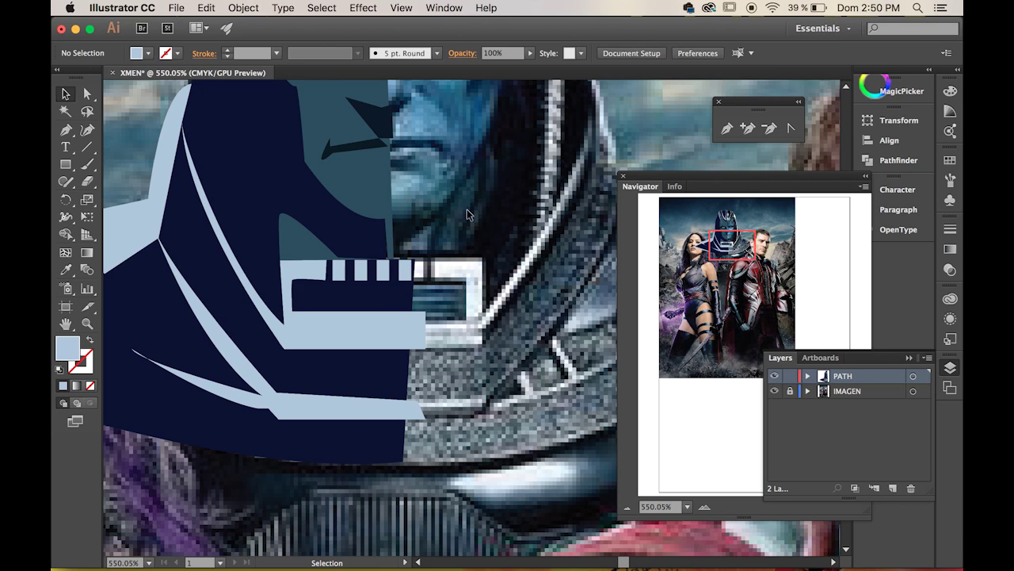
super+click(436, 217)
super+click(436, 220)
super+click(448, 226)
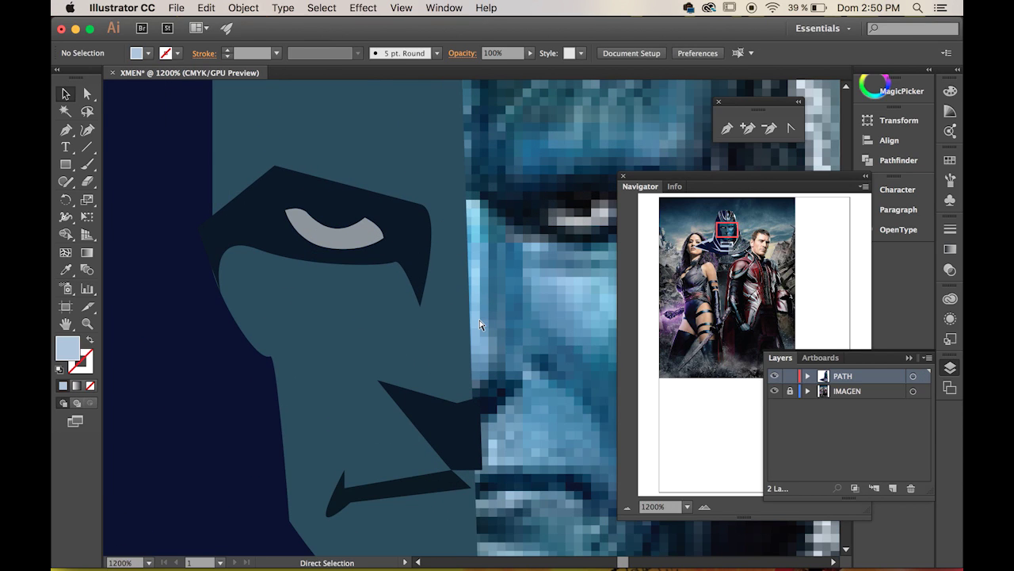
key(super+0)
drag(375, 107, 665, 433)
drag(513, 308, 311, 238)
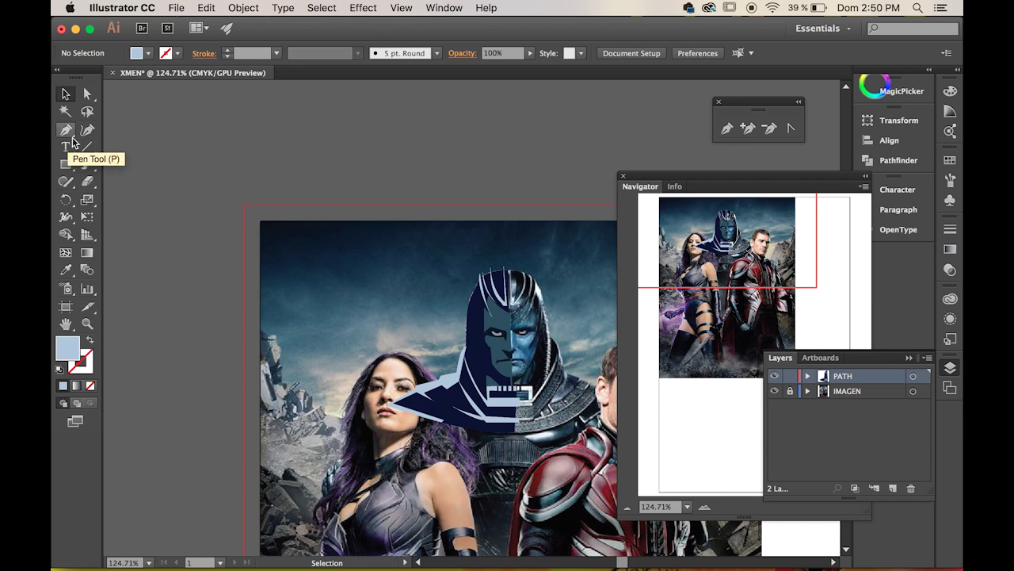
drag(87, 146, 137, 167)
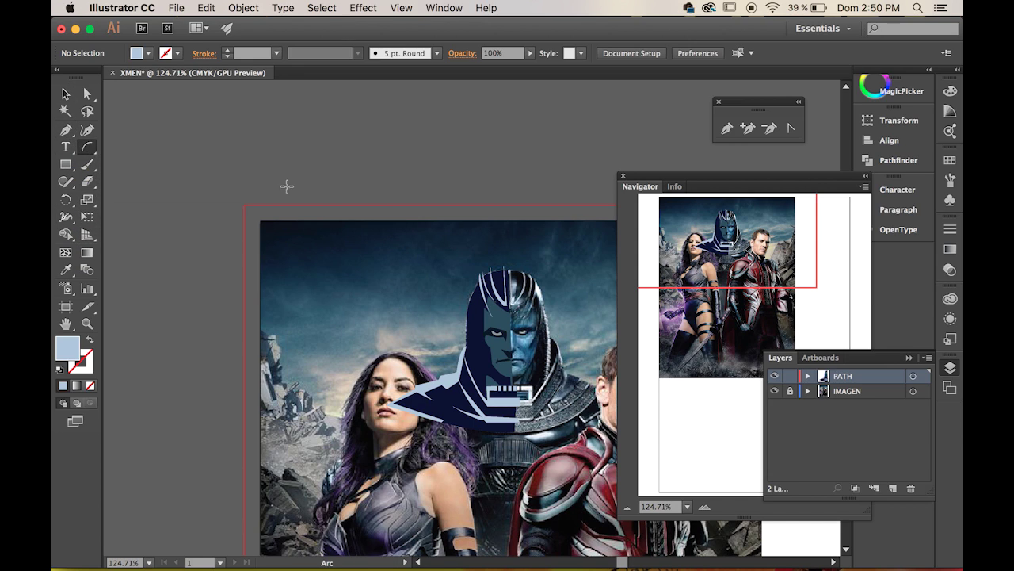
drag(447, 273, 602, 288)
drag(373, 201, 270, 188)
key(super+z)
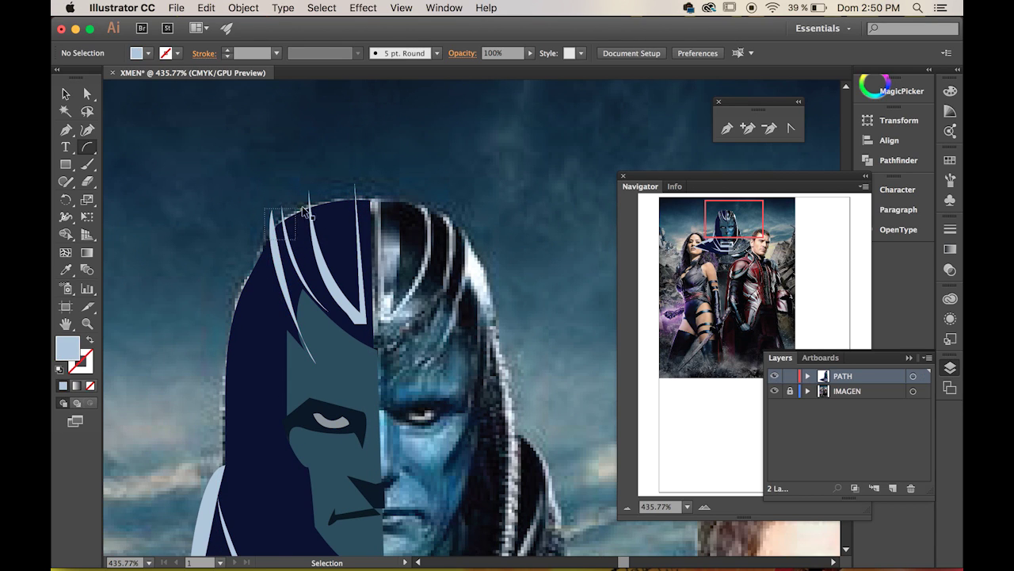
drag(339, 204, 337, 204)
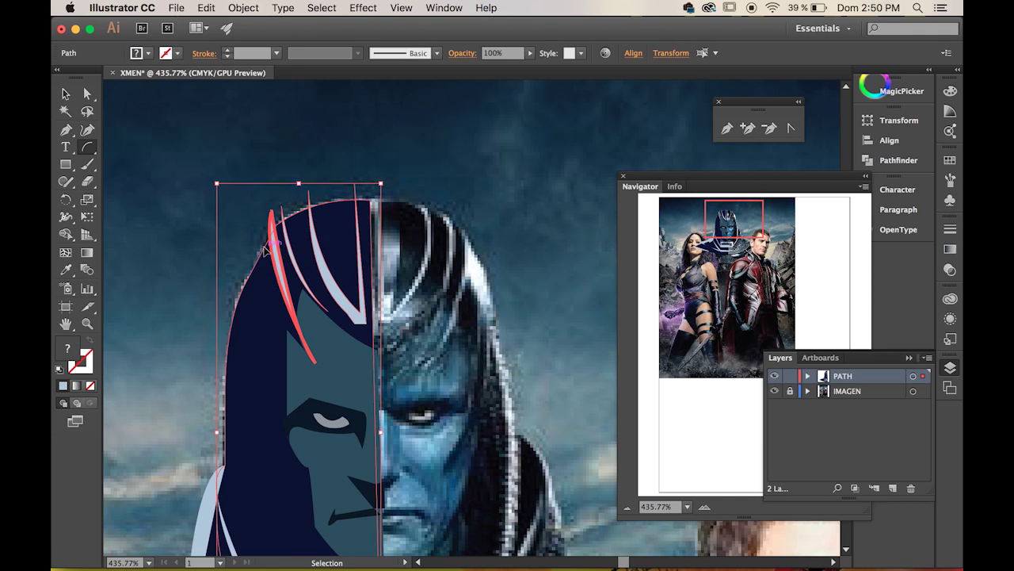
click(243, 235)
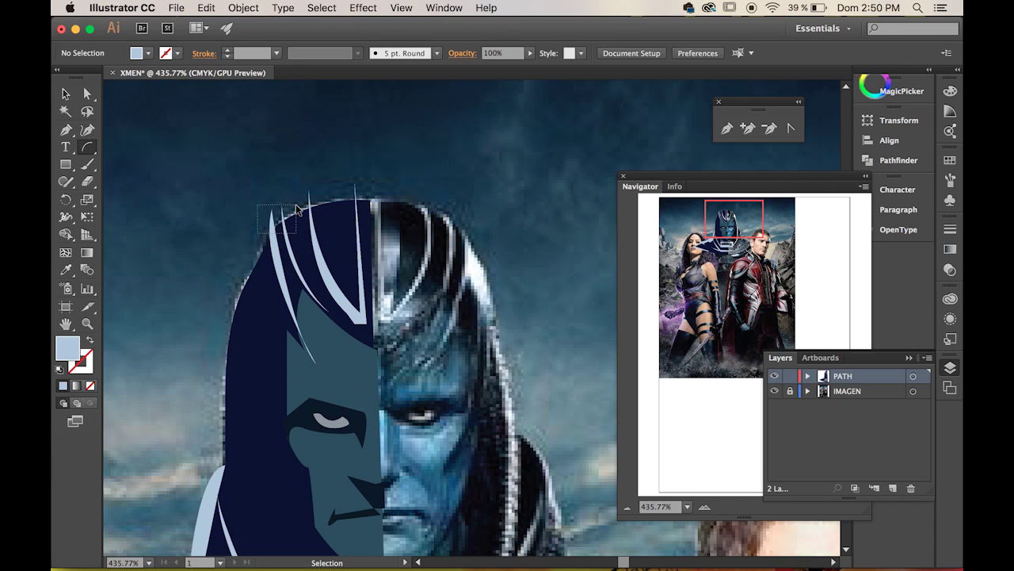
drag(297, 209, 297, 209)
click(236, 172)
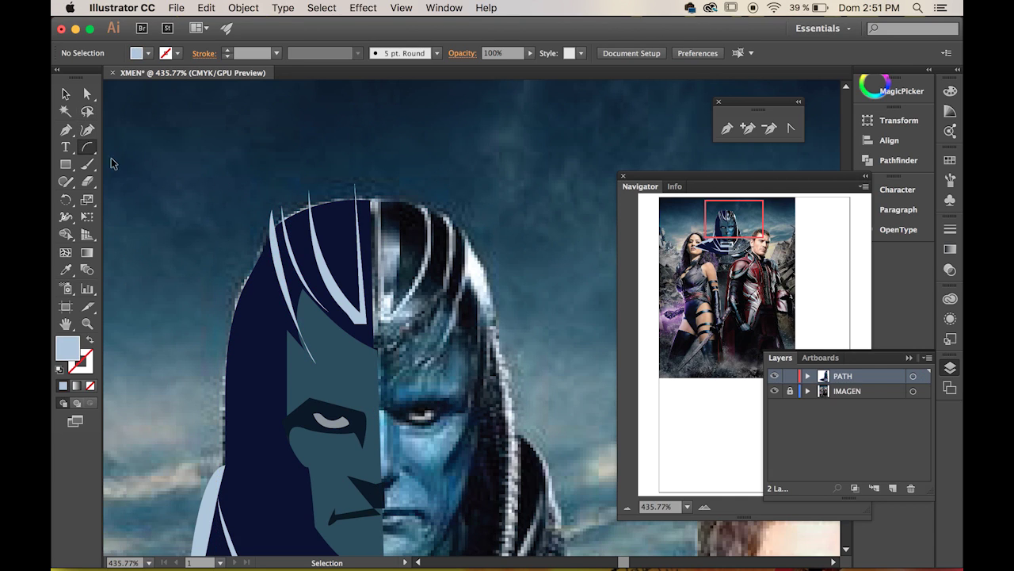
Step: Draw a curved line along the helmet's top edge across the highlight tips, with a light-blue stroke and no fill
click(66, 130)
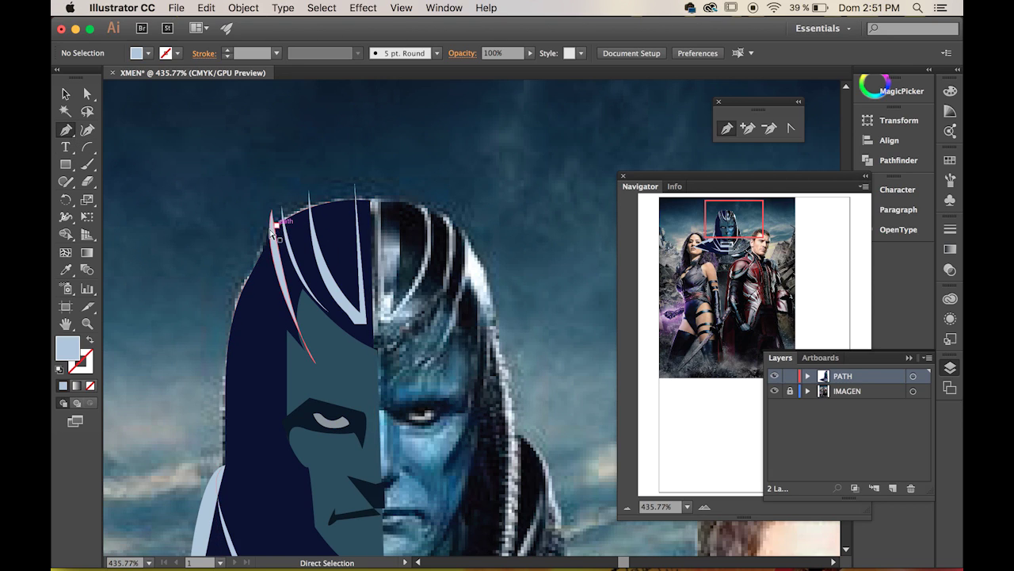
click(382, 192)
click(370, 200)
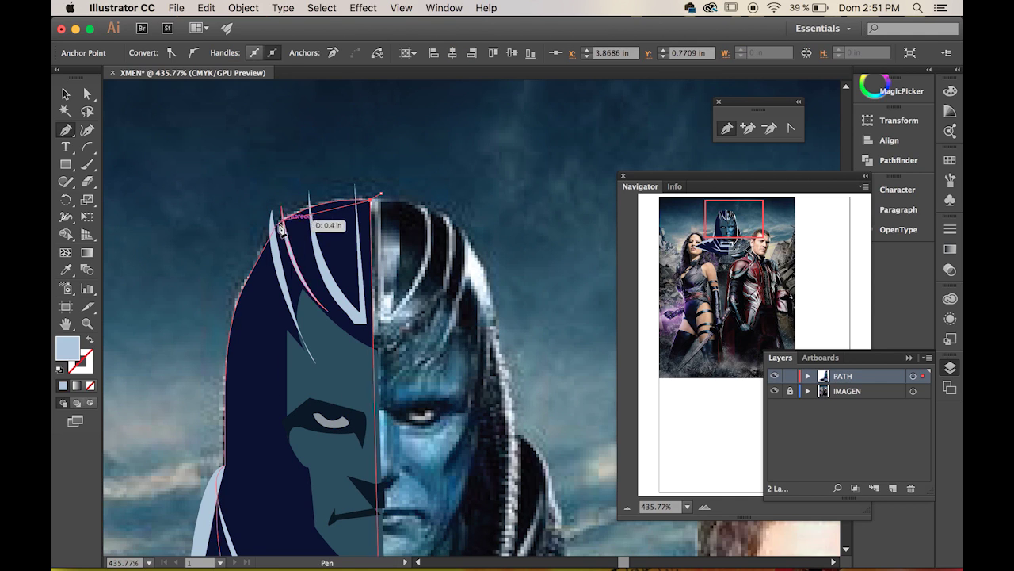
drag(260, 235, 208, 282)
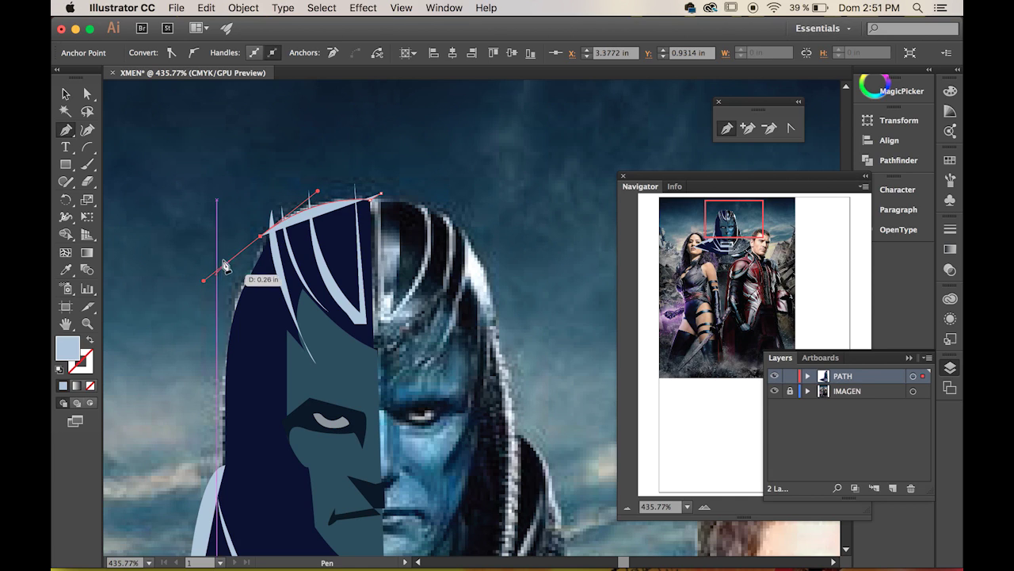
key(v)
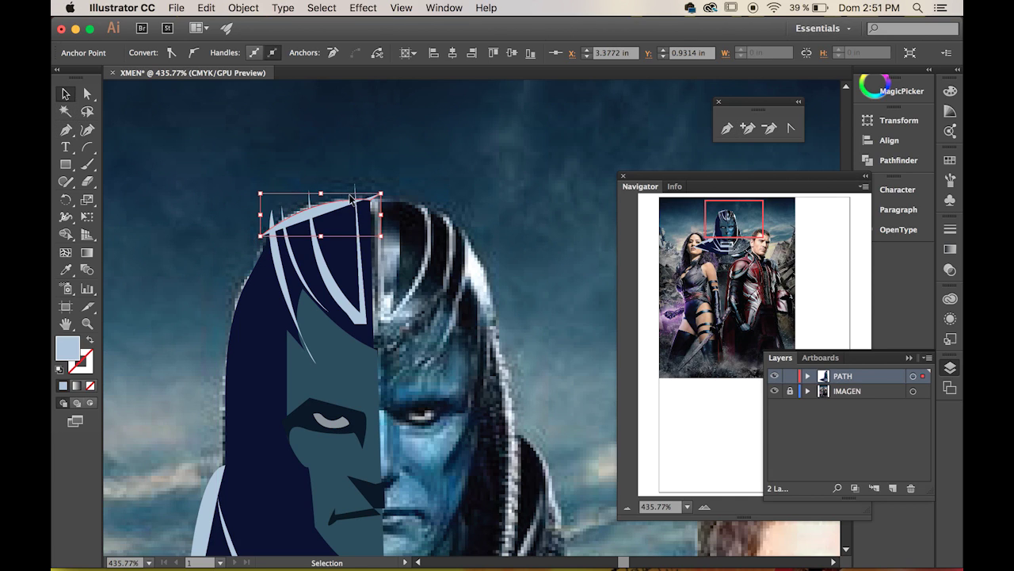
click(89, 340)
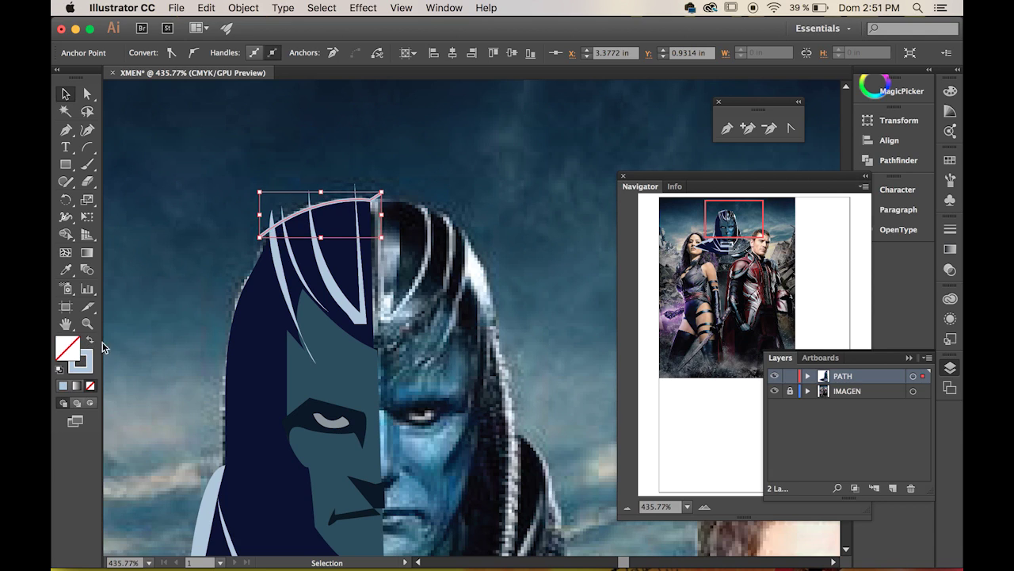
Step: Try to apply Pathfinder Divide with only the curved line across the helmet's top selected
click(282, 282)
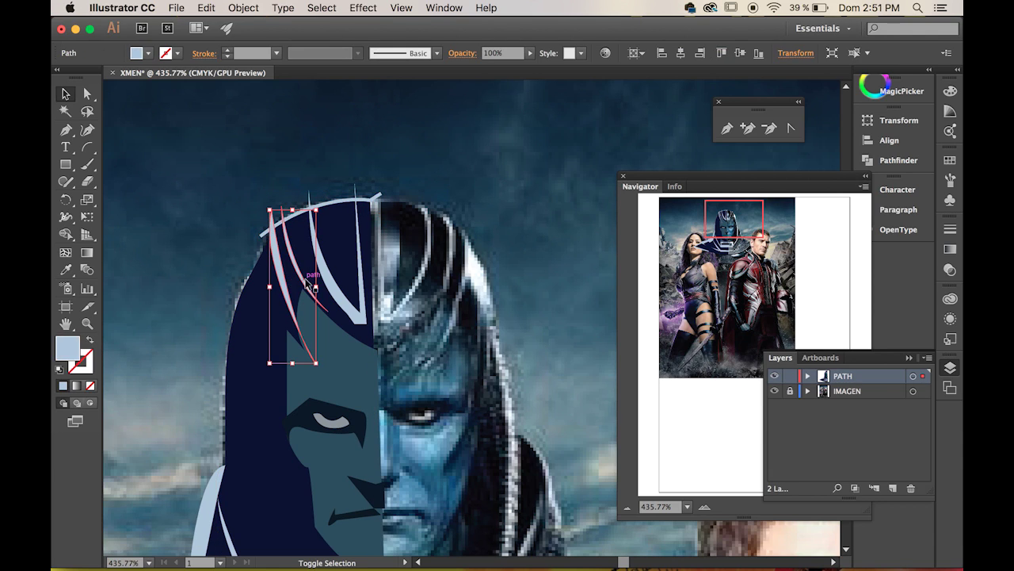
shift+click(343, 307)
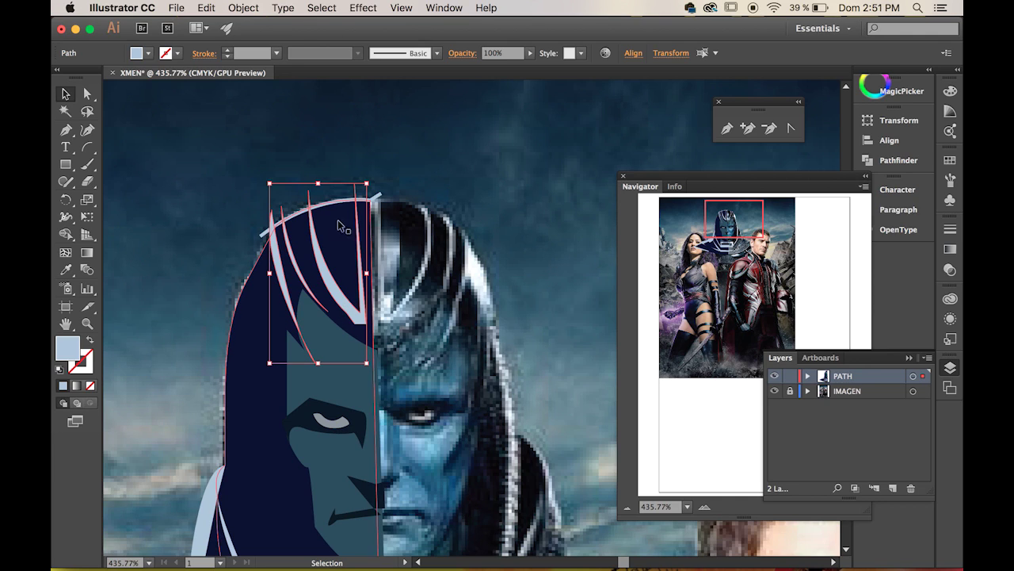
click(377, 195)
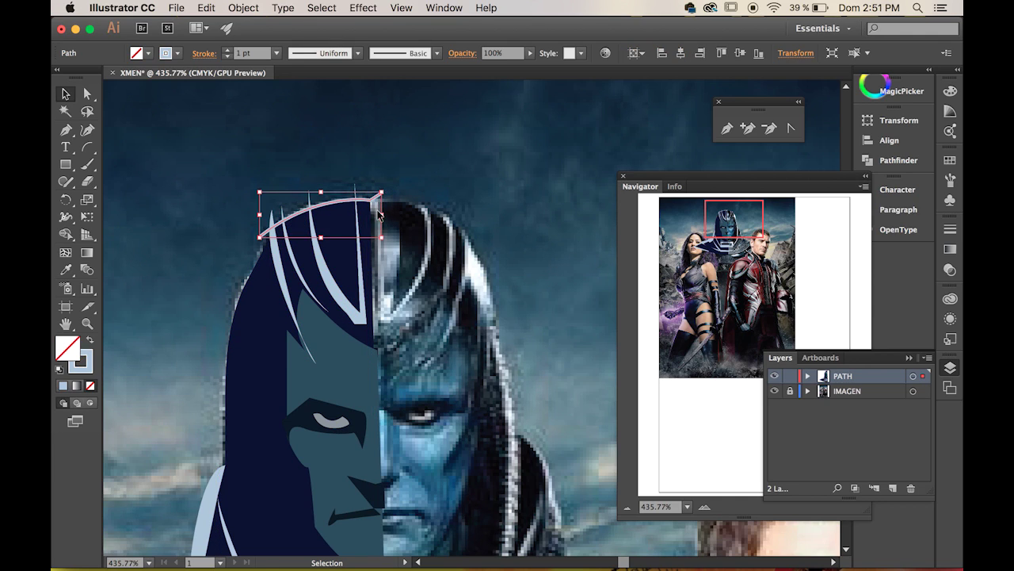
click(894, 163)
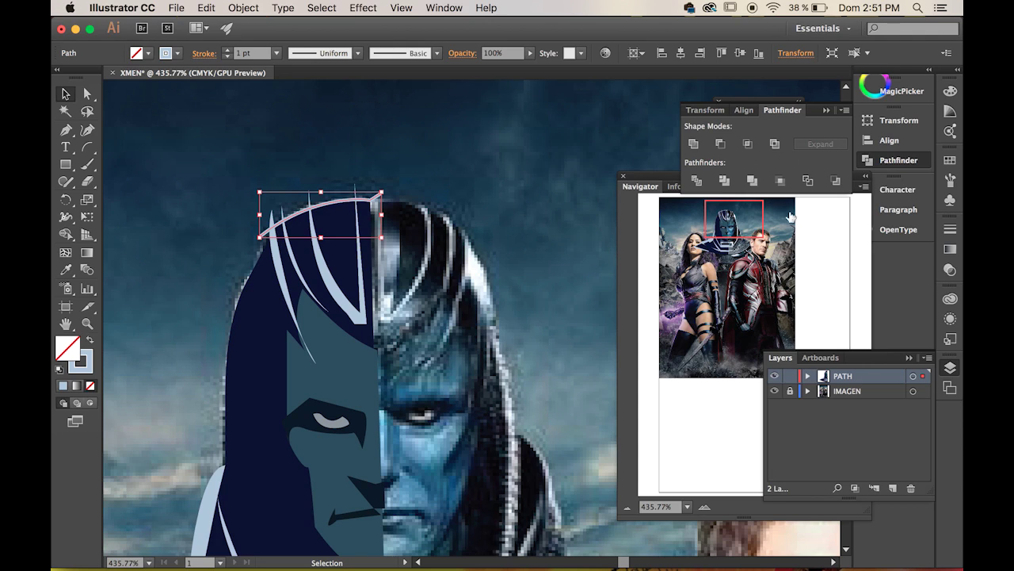
click(697, 181)
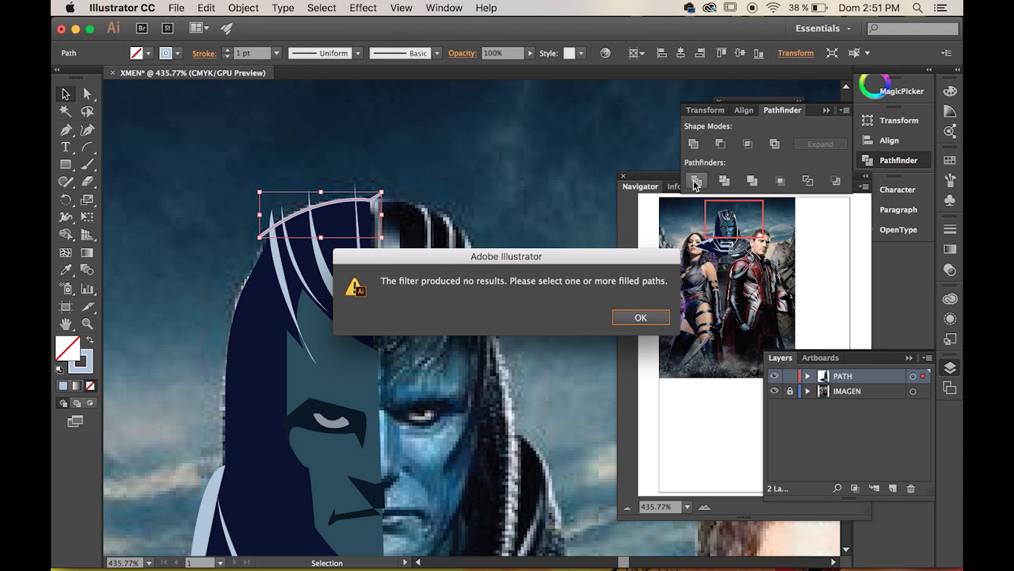
click(638, 326)
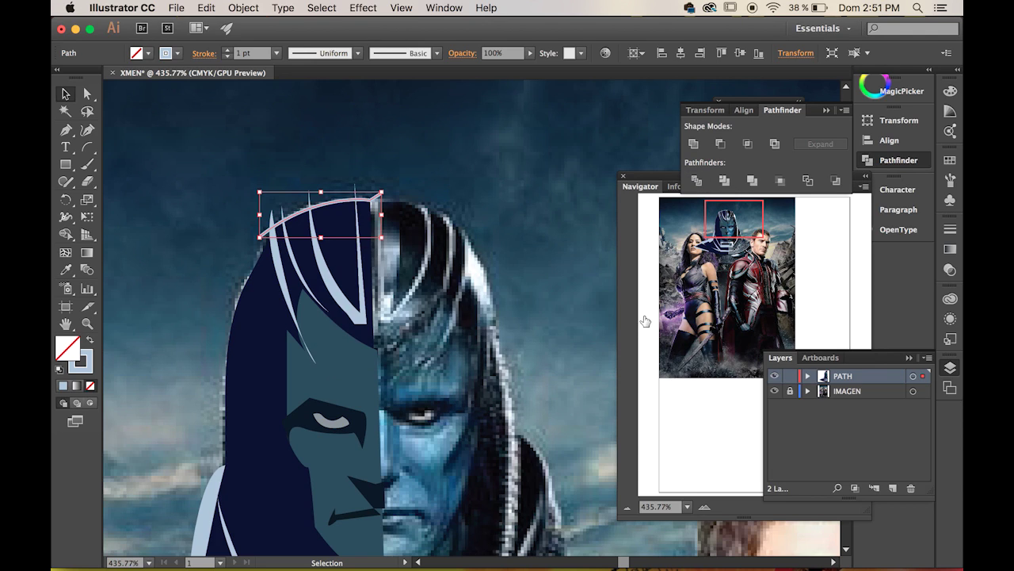
click(698, 182)
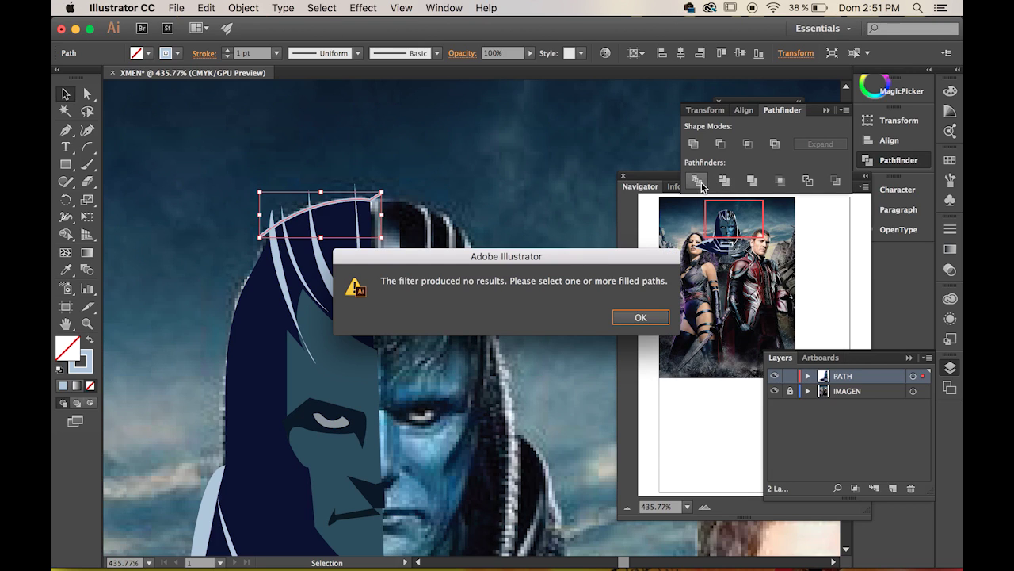
click(641, 318)
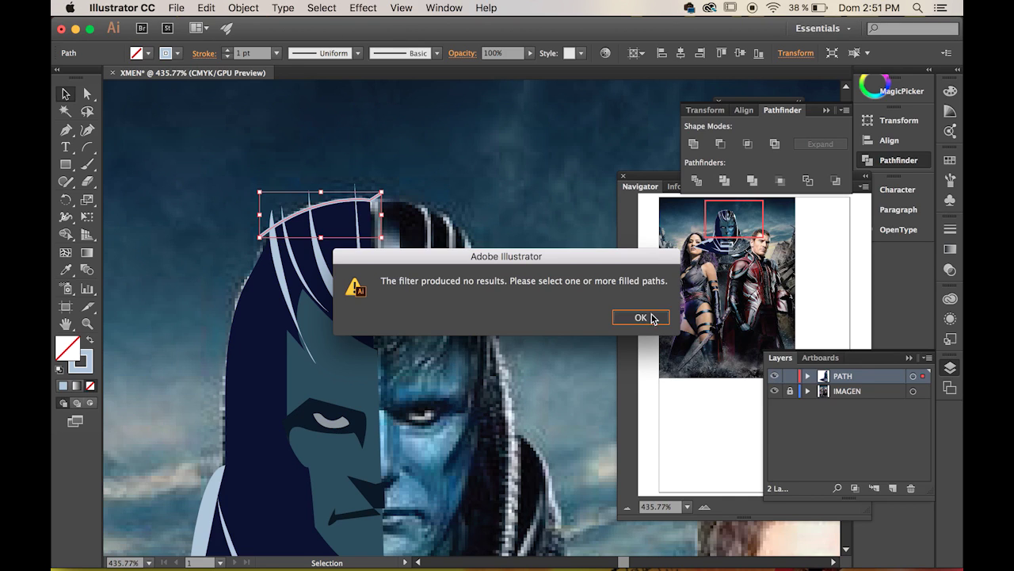
Step: Divide the helmet's highlight stripes along the curved line, ungroup the resulting pieces and deselect them
shift+click(287, 298)
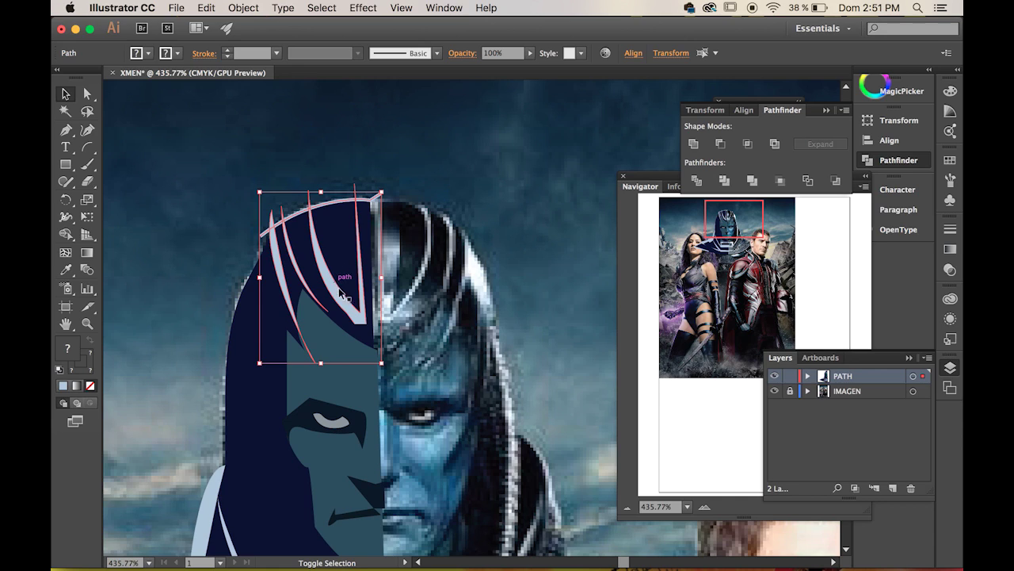
shift+click(345, 307)
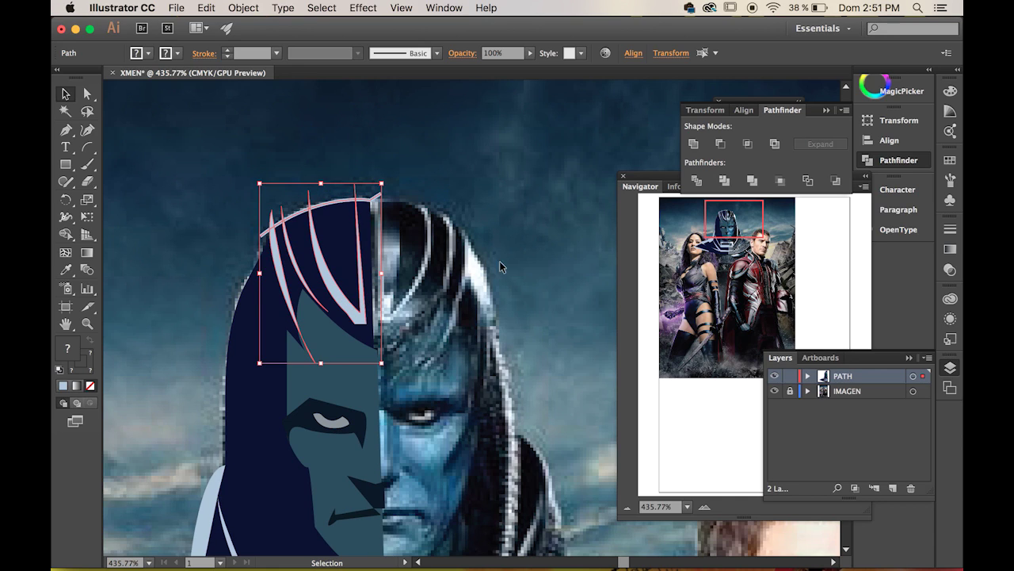
click(704, 186)
right_click(297, 277)
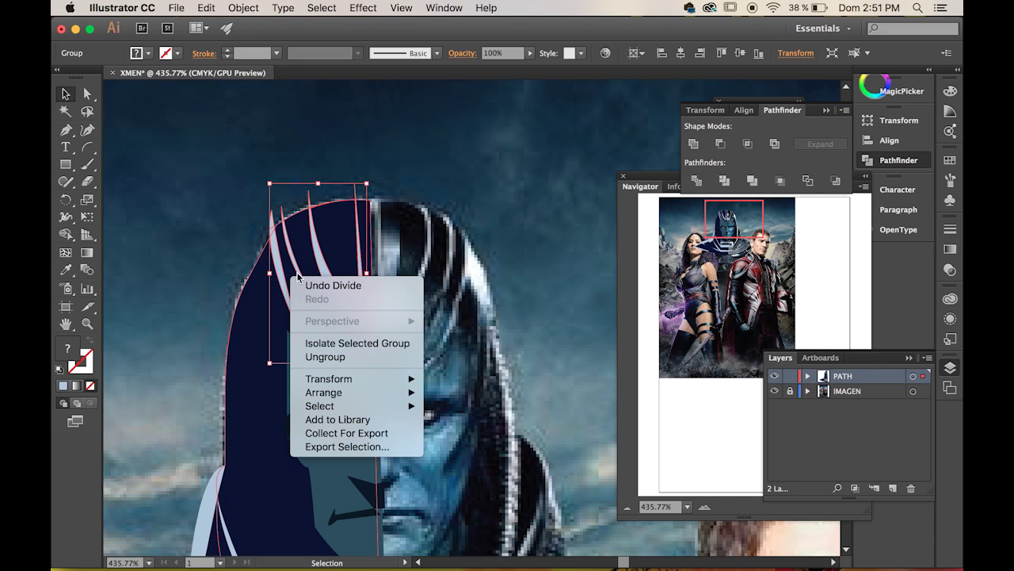
click(372, 355)
click(479, 178)
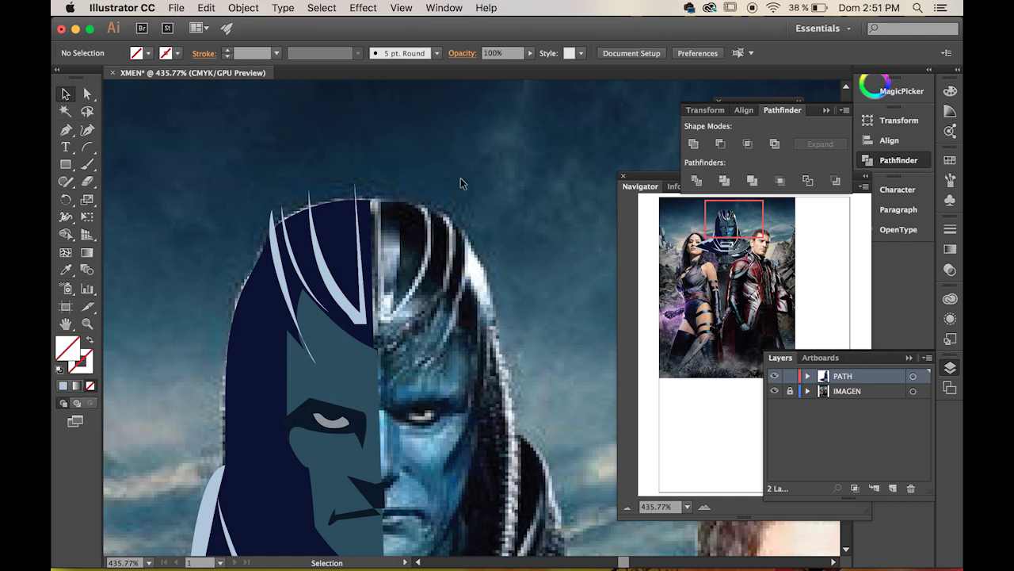
Step: Delete the cut-off highlight tips that stick out above the helmet's top edge
click(353, 192)
key(Delete)
click(309, 199)
key(Delete)
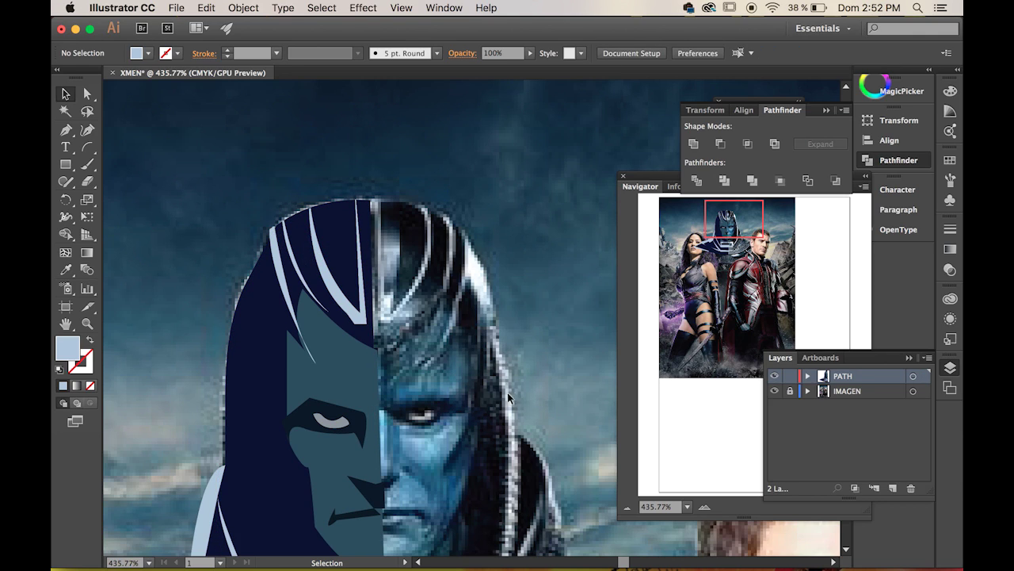
Step: Select the lower end anchor of the helmet's outer highlight stripe over the face and activate the Anchor Point tool
click(87, 93)
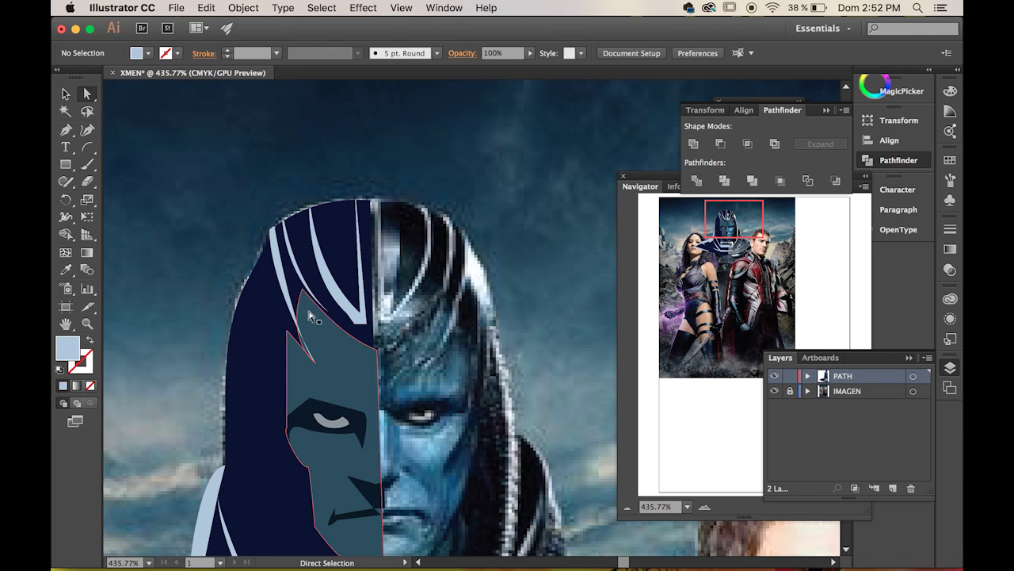
click(285, 296)
drag(312, 323, 465, 343)
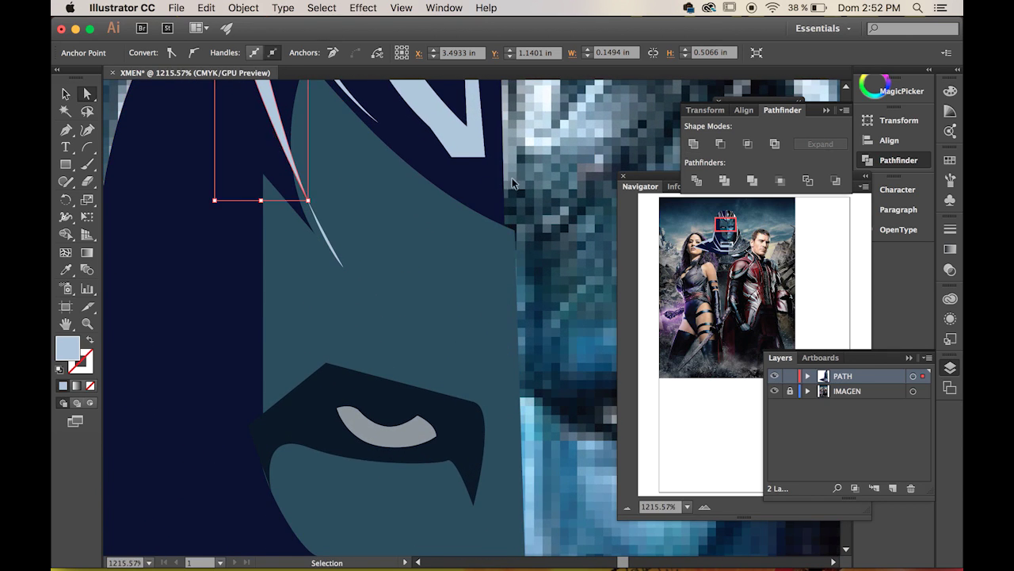
key(a)
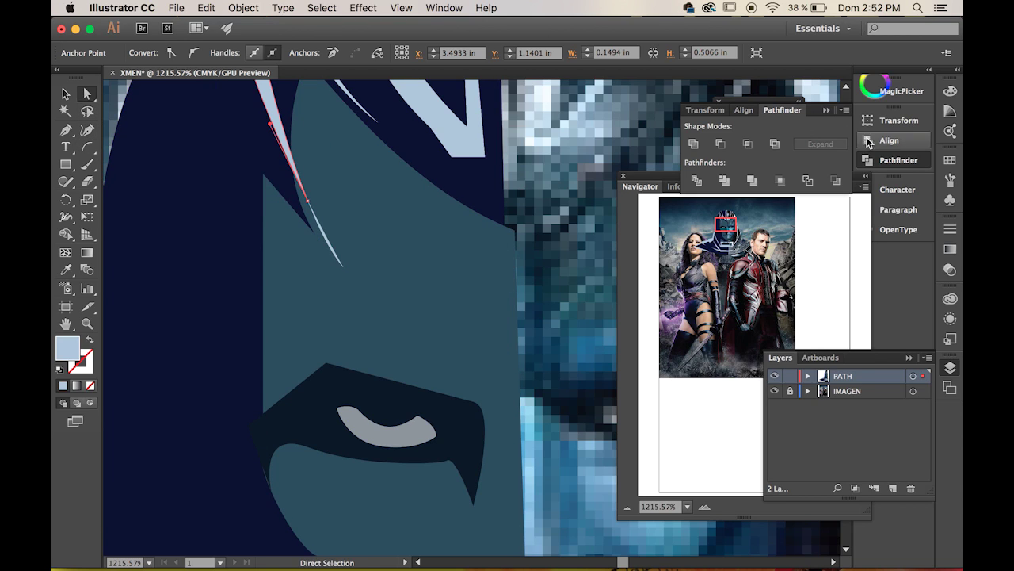
click(896, 162)
click(791, 128)
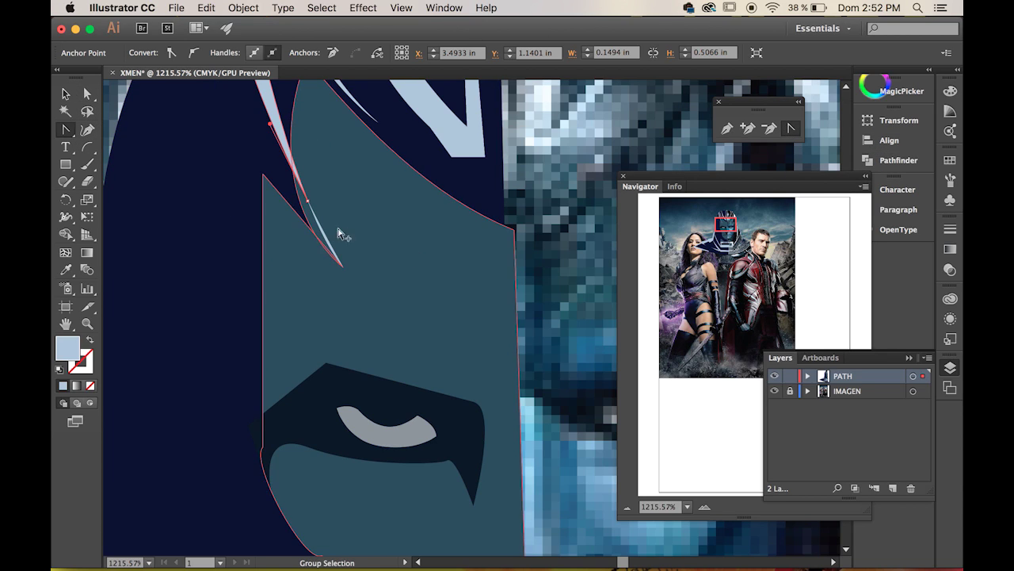
click(306, 205)
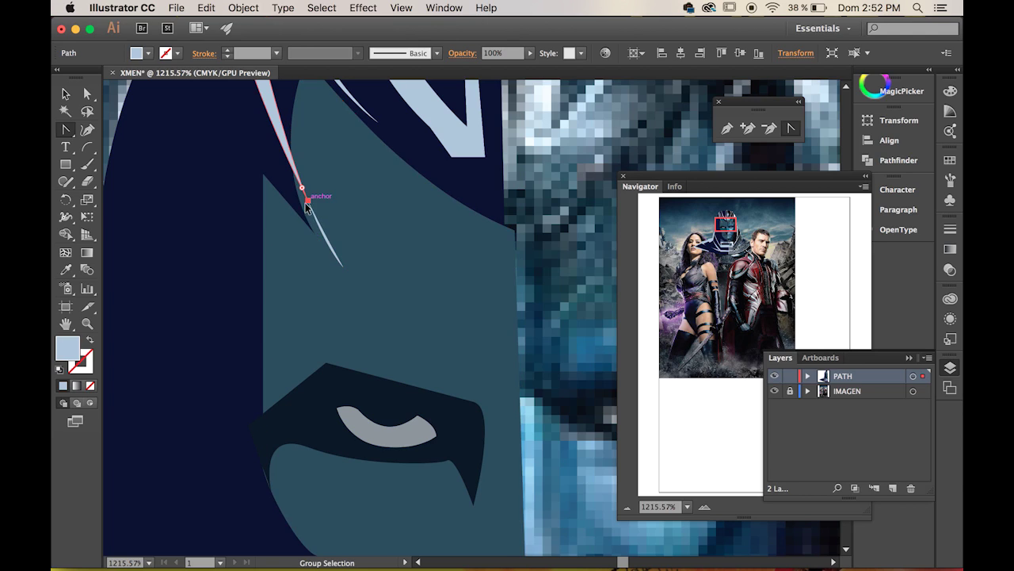
drag(309, 206, 302, 221)
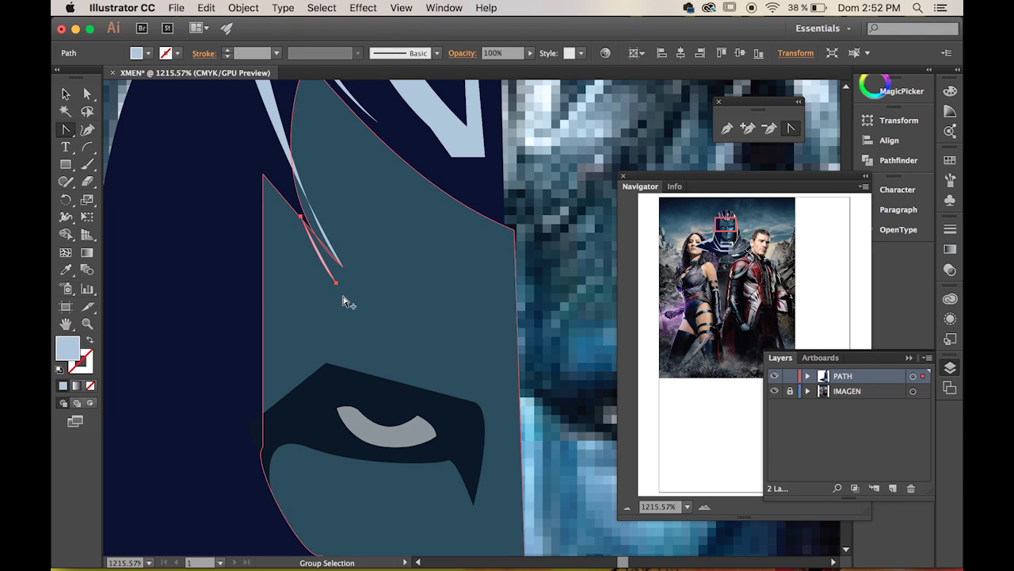
drag(335, 283, 341, 272)
key(super+z)
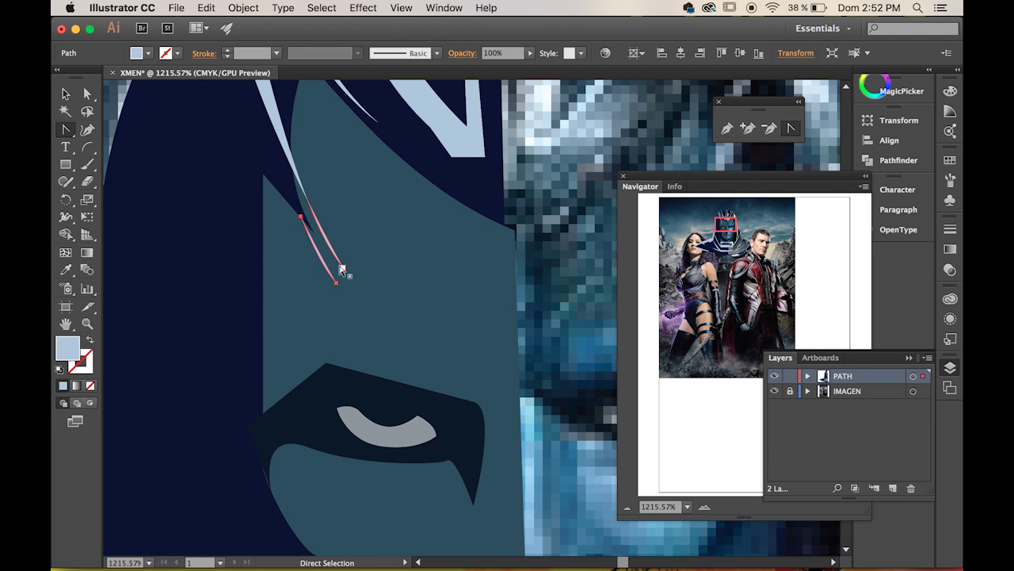
Step: Delete the detached highlight tip over the forehead and extend the remaining stripe's end to the helmet's pointed lower corner
key(Delete)
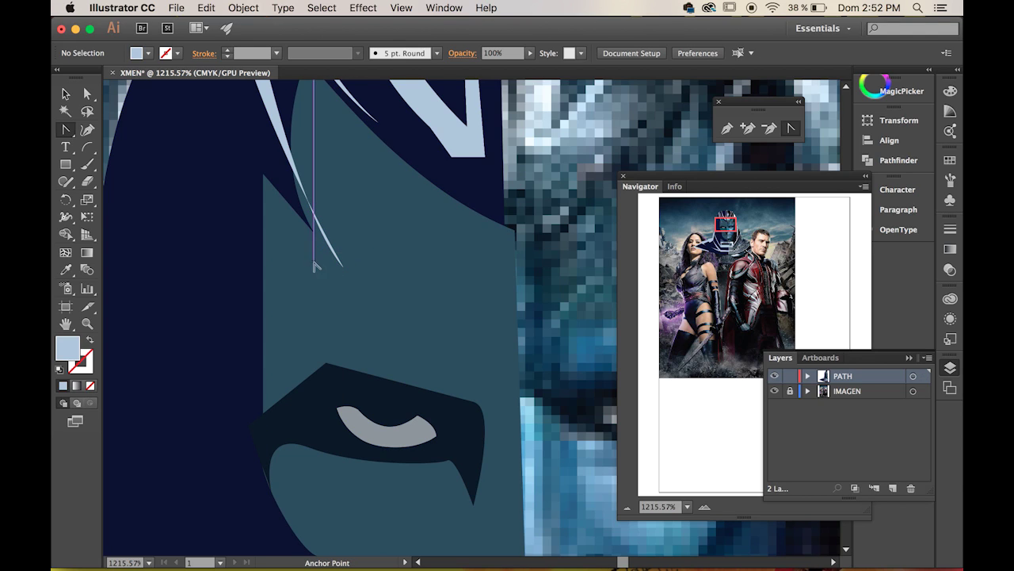
click(336, 258)
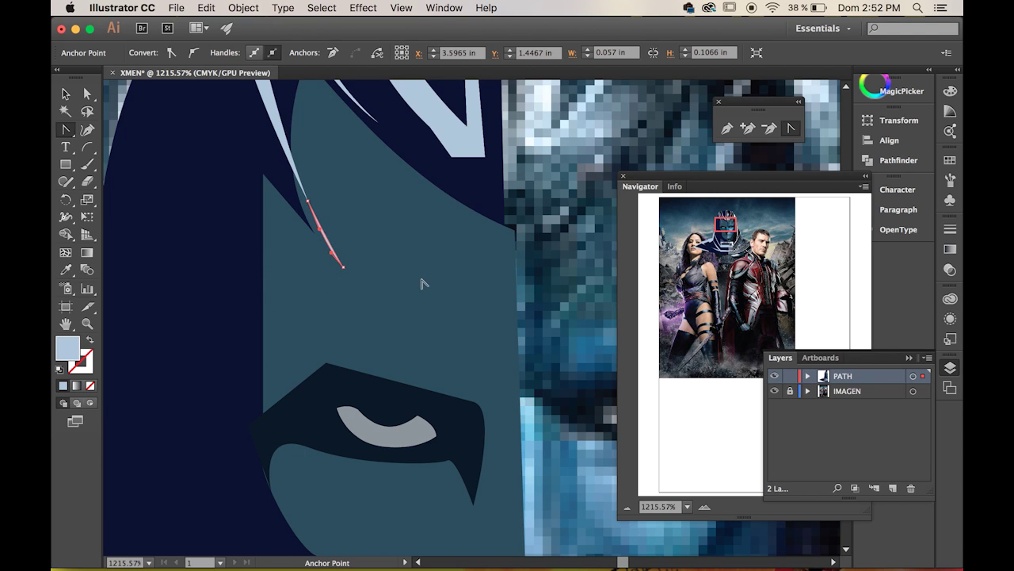
key(super+shift+a)
click(87, 93)
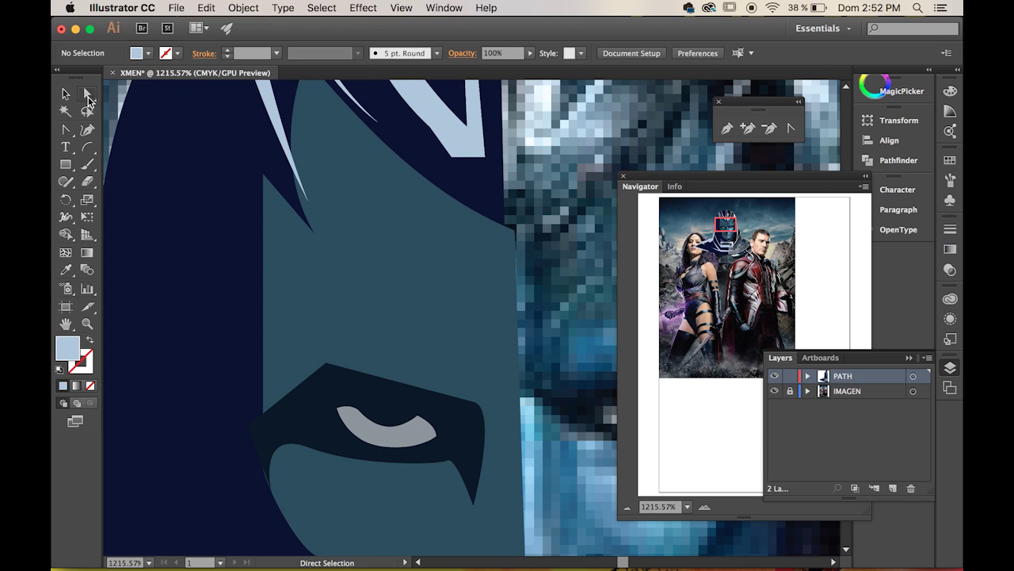
drag(308, 205, 316, 235)
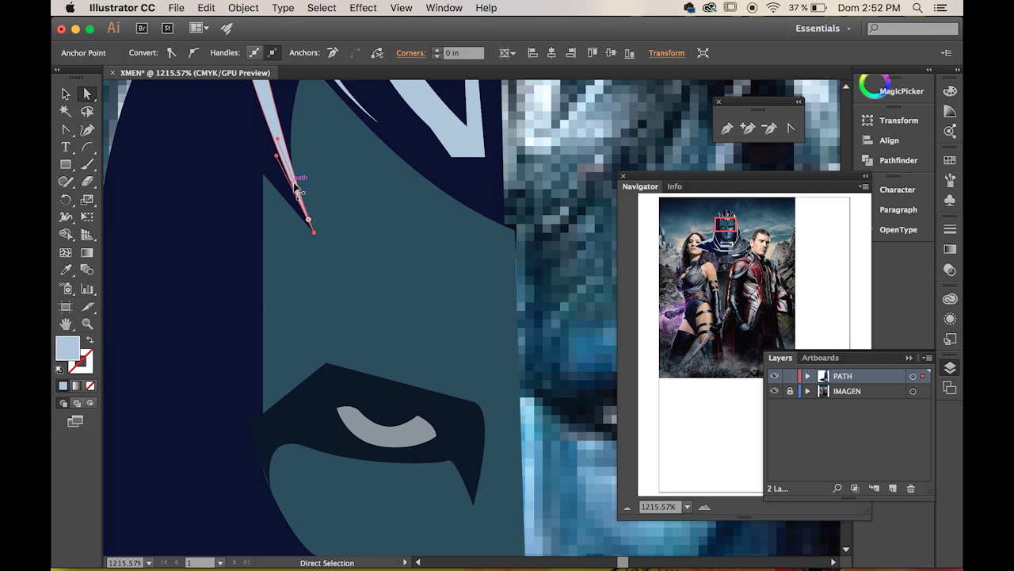
Step: Deselect the stripe and hide the IMAGEN layer so only the traced artwork shows
key(super+0)
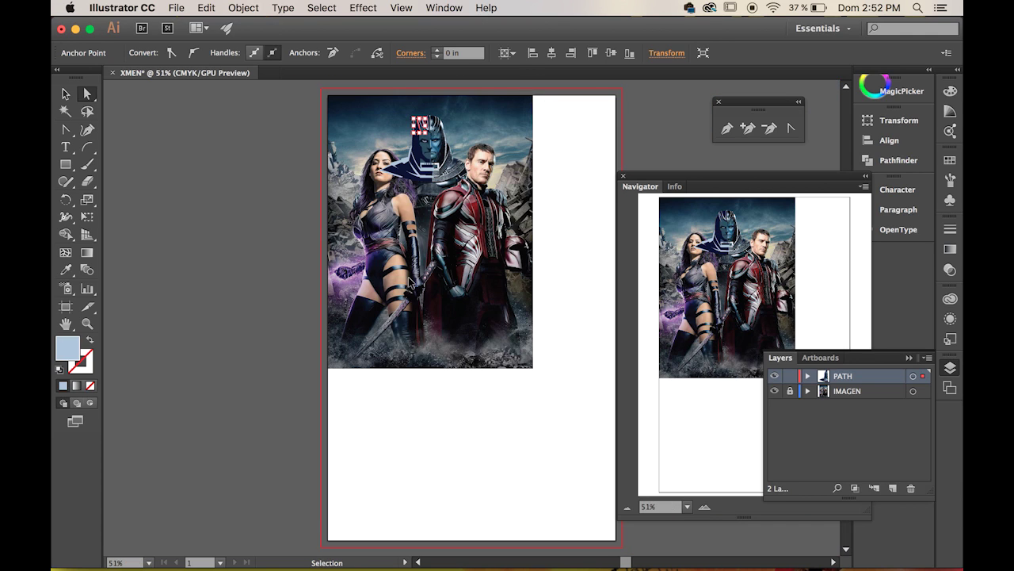
click(258, 272)
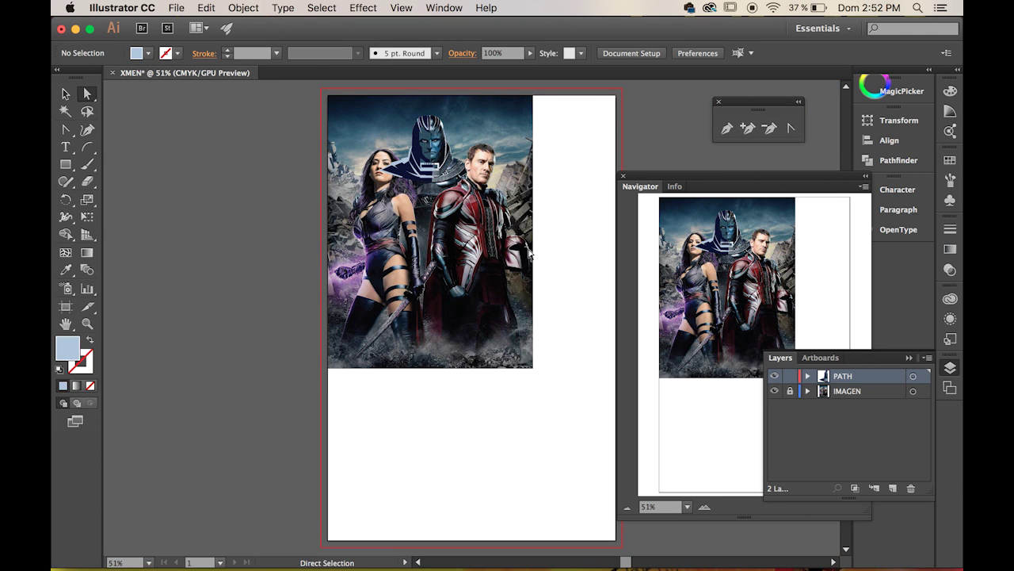
click(775, 391)
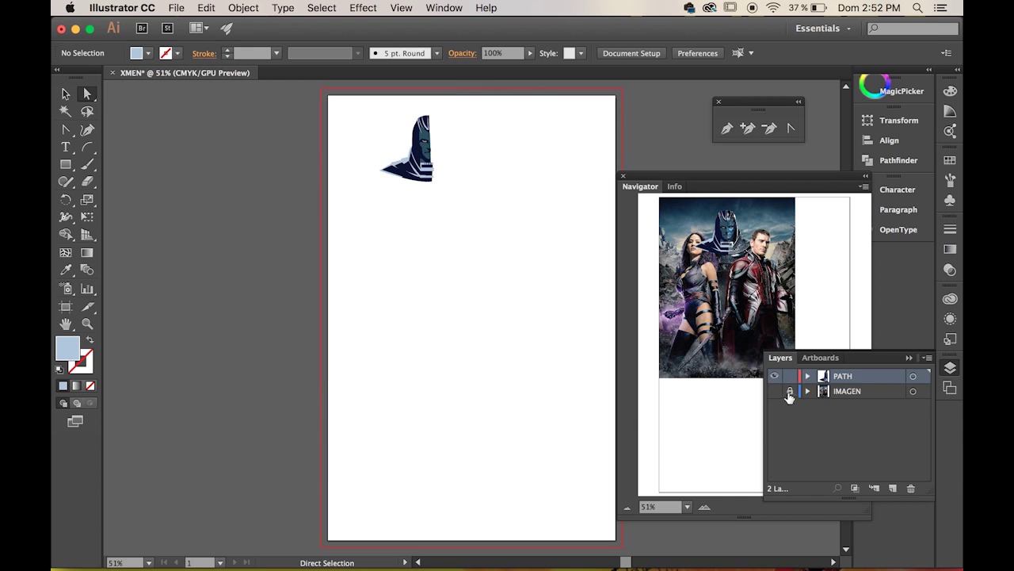
Step: Select all traced shapes of the half figure and group them
key(super+space)
drag(359, 110, 409, 168)
drag(585, 297, 583, 321)
key(super+space)
drag(552, 209, 587, 286)
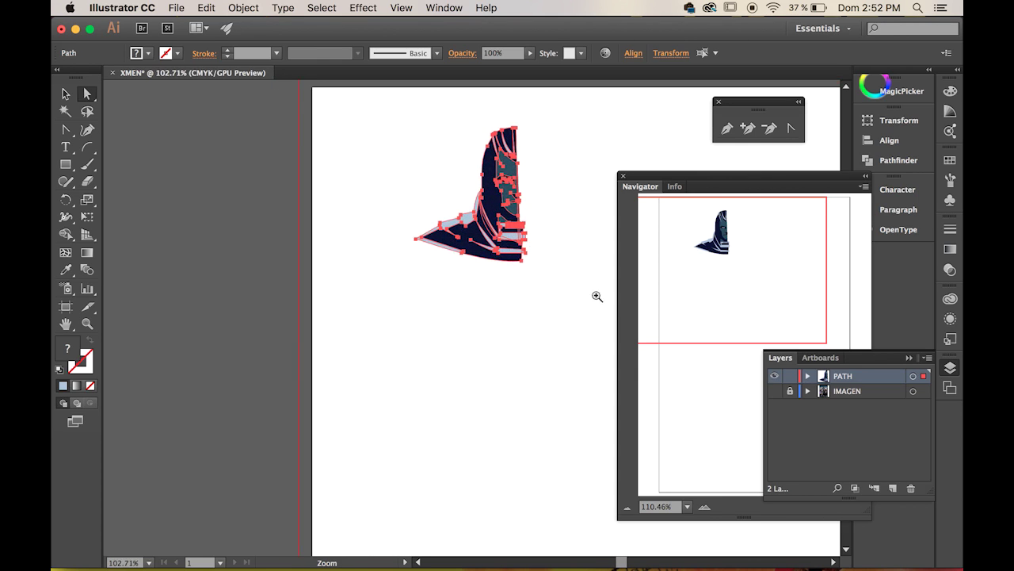
click(587, 288)
drag(534, 233, 400, 265)
key(v)
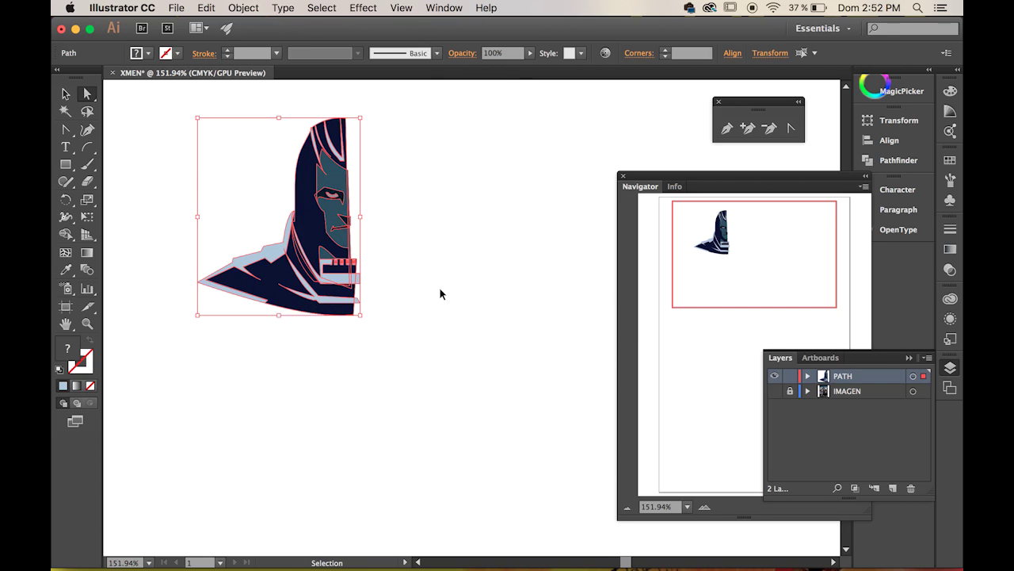
key(super+g)
key(a)
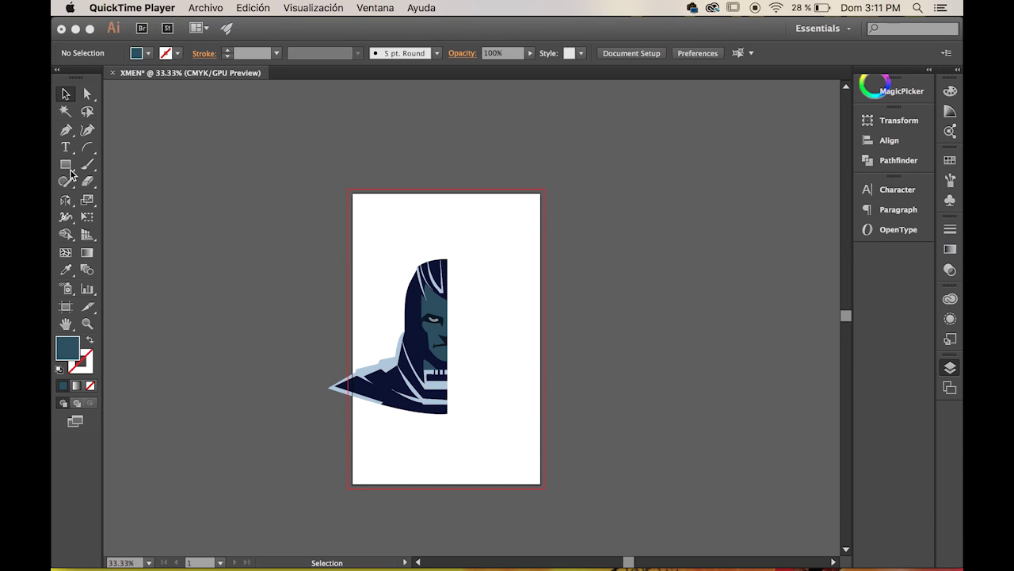
Step: Enlarge the clipped half figure proportionally and align its straight cut edge with the artboard's right edge
click(71, 170)
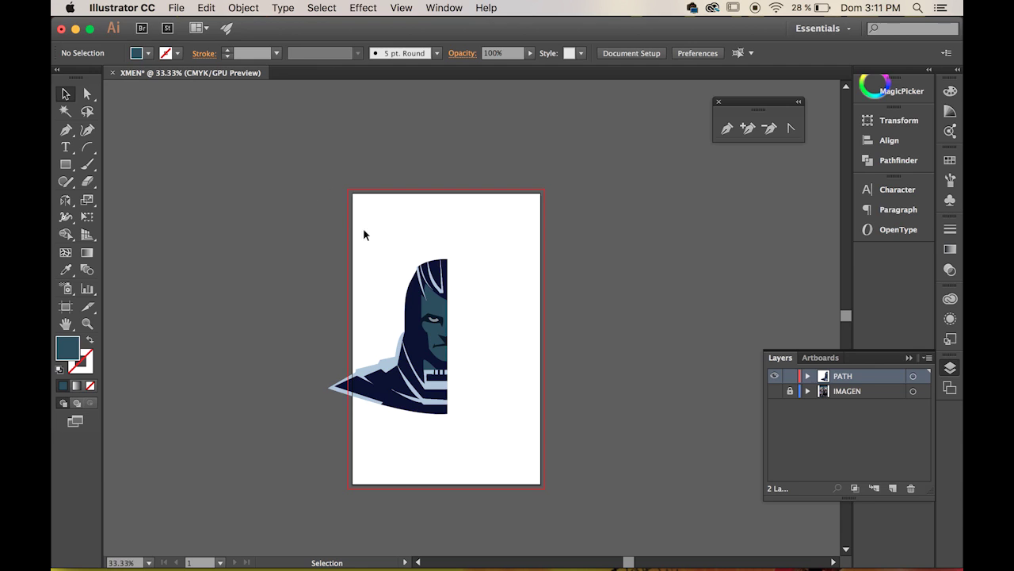
click(432, 317)
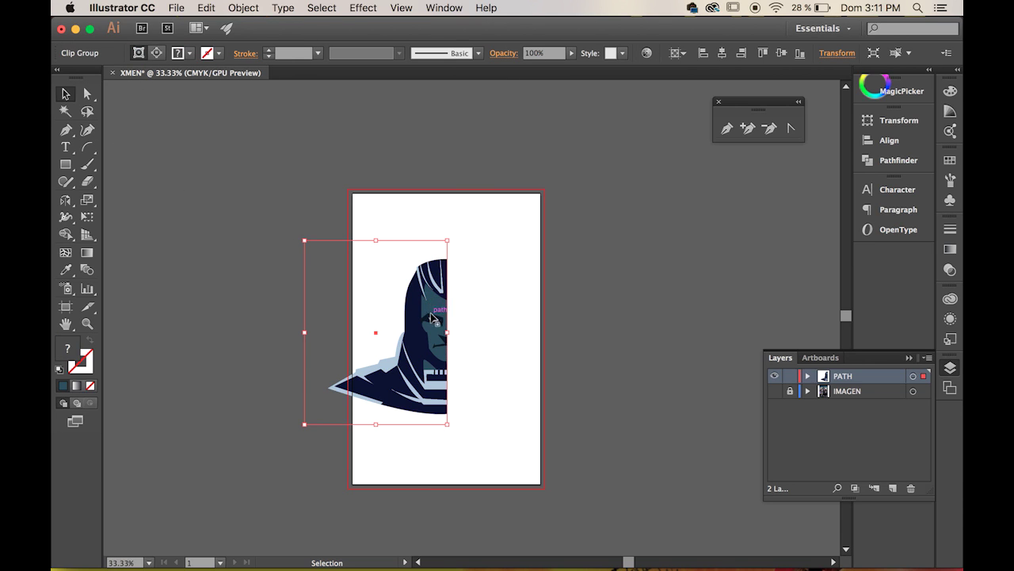
drag(447, 239, 487, 189)
drag(304, 424, 259, 484)
drag(435, 336, 480, 339)
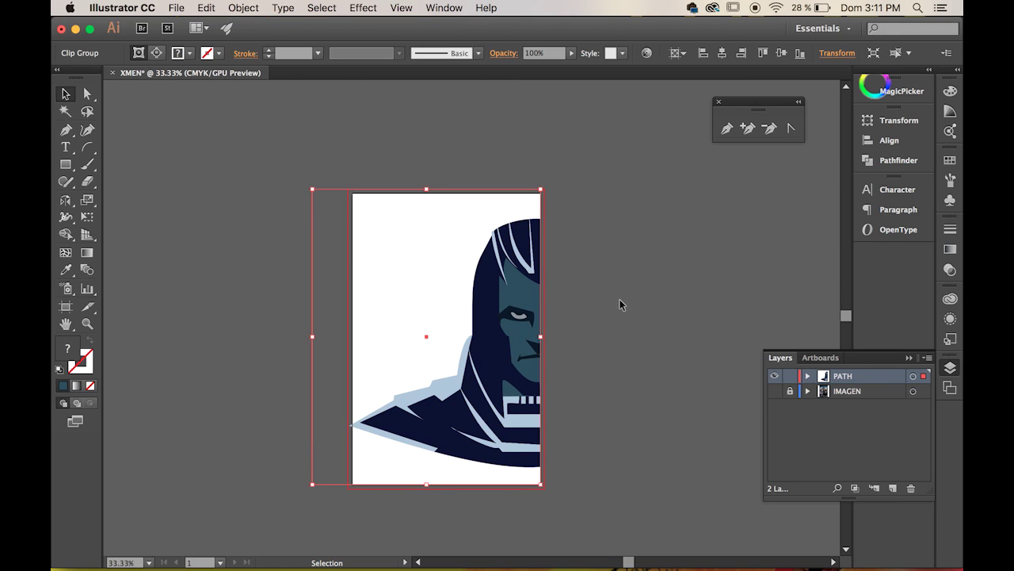
Step: Move the half figure straight down until its shoulder base extends past the artboard's lower edge, then deselect it
drag(520, 297, 516, 327)
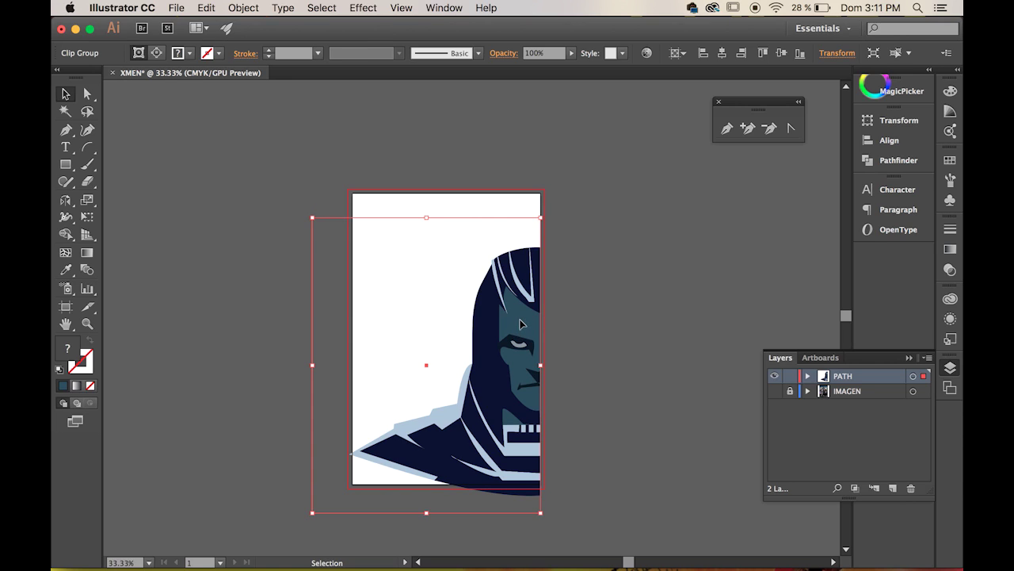
shift+click(518, 333)
drag(517, 333, 522, 347)
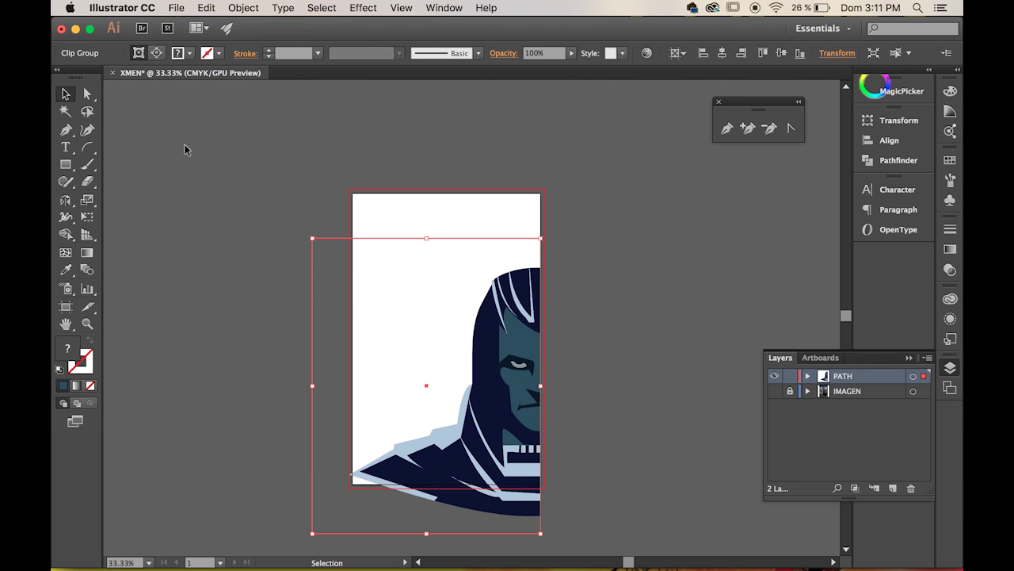
click(214, 209)
Step: Draw a dark teal rectangle covering the whole artboard out to the bleed and send it to the back
click(66, 164)
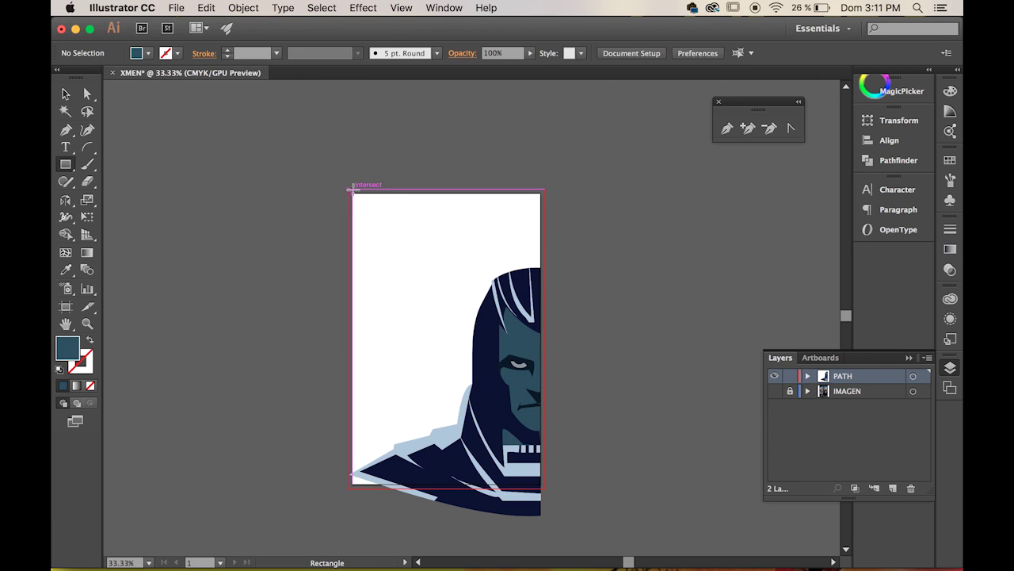
drag(351, 190, 545, 489)
right_click(448, 301)
key(Escape)
right_click(449, 346)
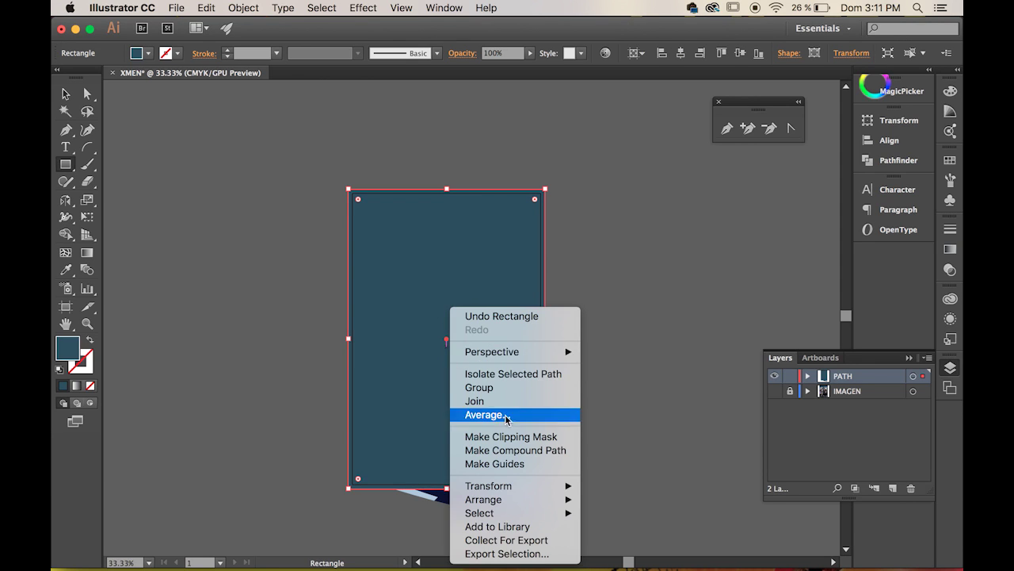
mouse_move(517, 500)
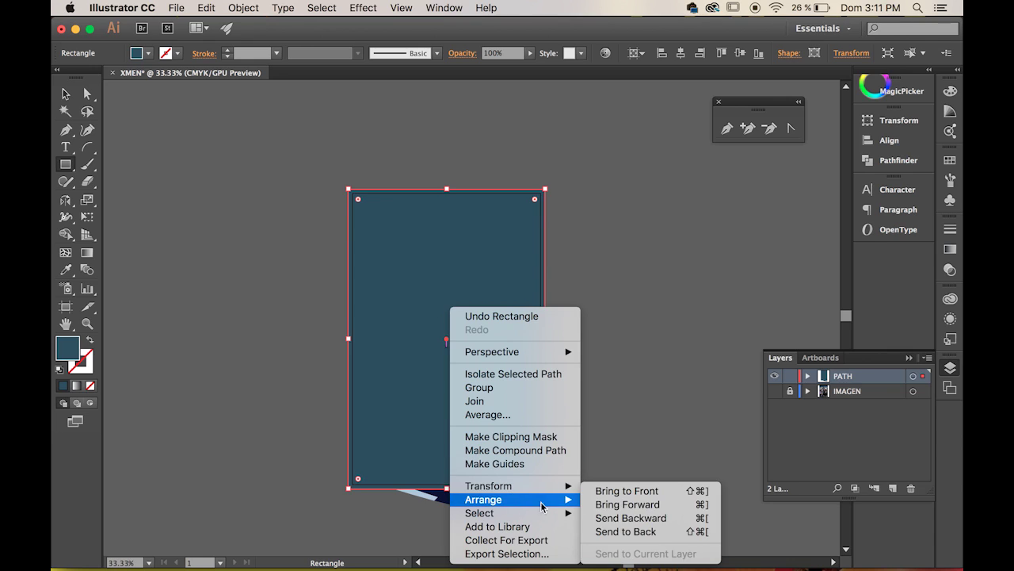
click(653, 532)
click(626, 258)
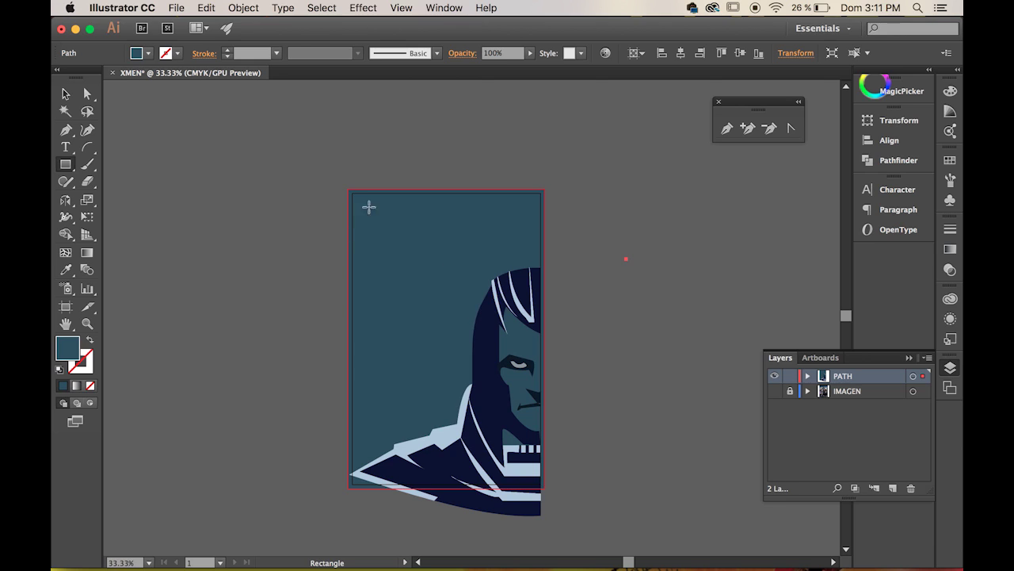
drag(368, 210, 526, 258)
key(Delete)
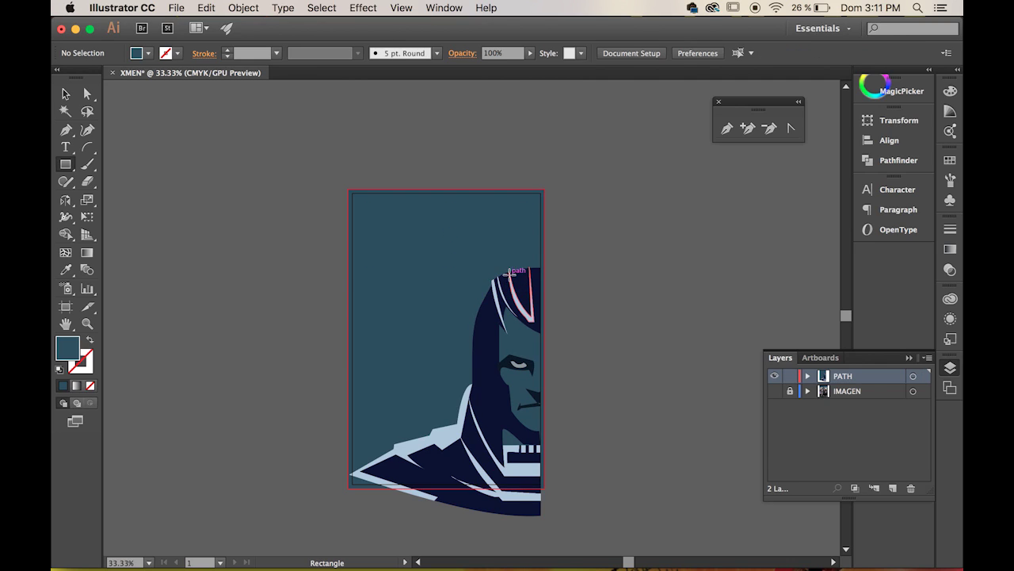